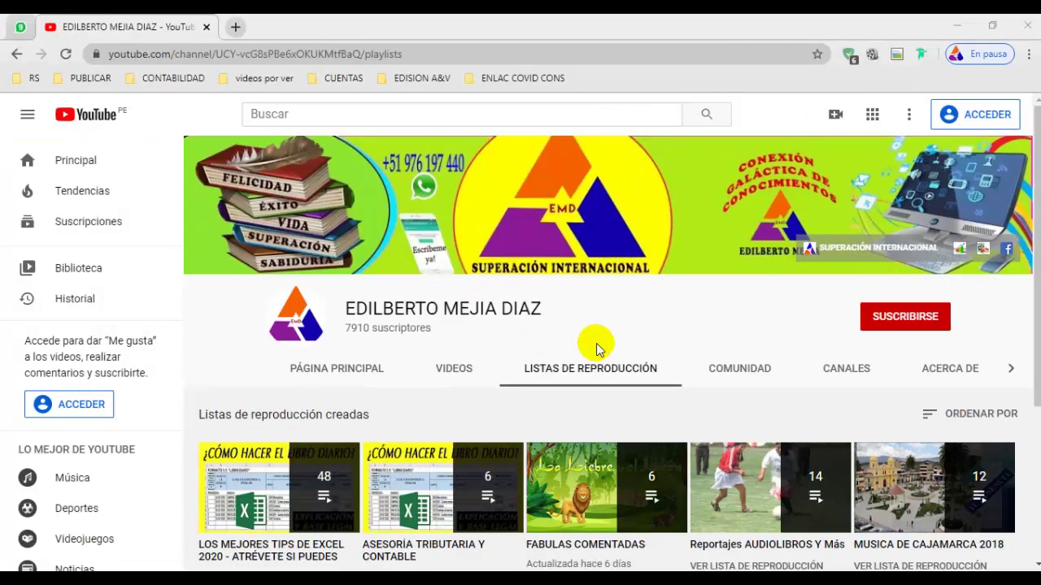
On HOJA DE TRABAJO, number column A with =FILA()-6 in A7, filled down to row 61.
{"action": "scroll", "coordinate": [596, 348], "scroll_direction": "down", "scroll_amount": 2}
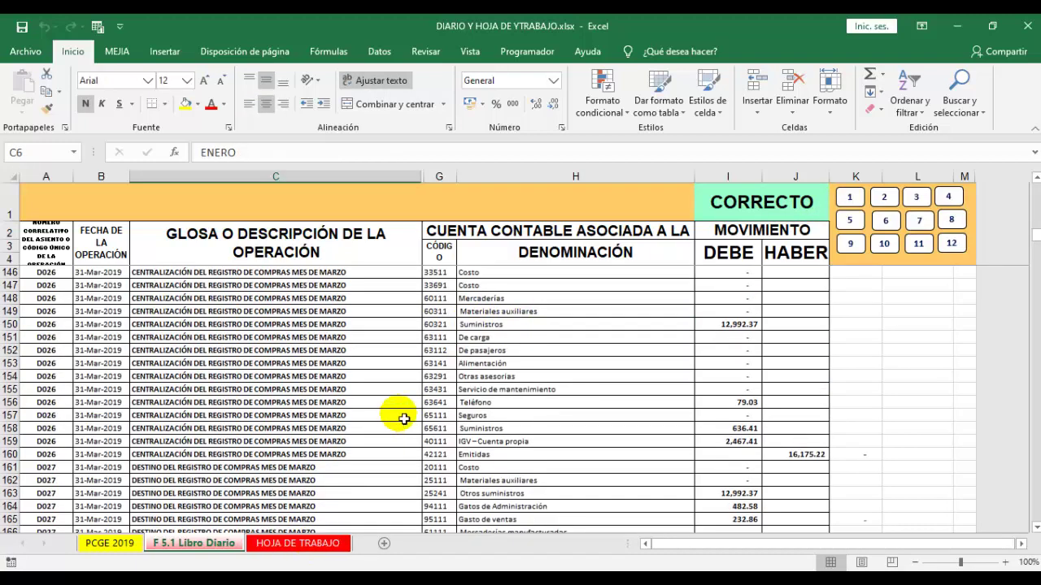
{"action": "scroll", "coordinate": [403, 419], "scroll_direction": "up", "scroll_amount": 5}
{"action": "scroll", "coordinate": [414, 388], "scroll_direction": "up", "scroll_amount": 5}
{"action": "key", "text": "ctrl+Page_Down"}
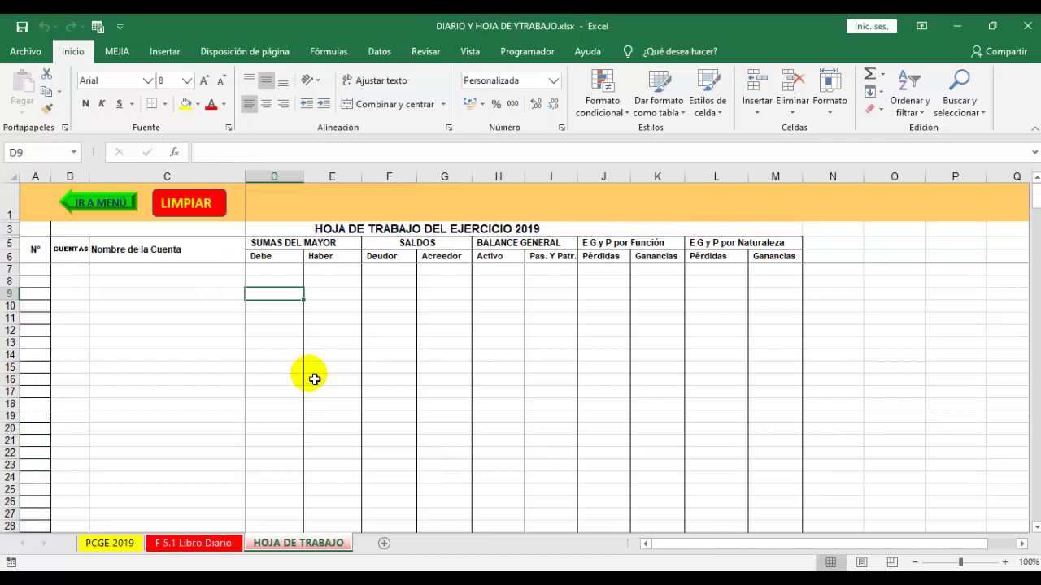
{"action": "left_click", "coordinate": [43, 273]}
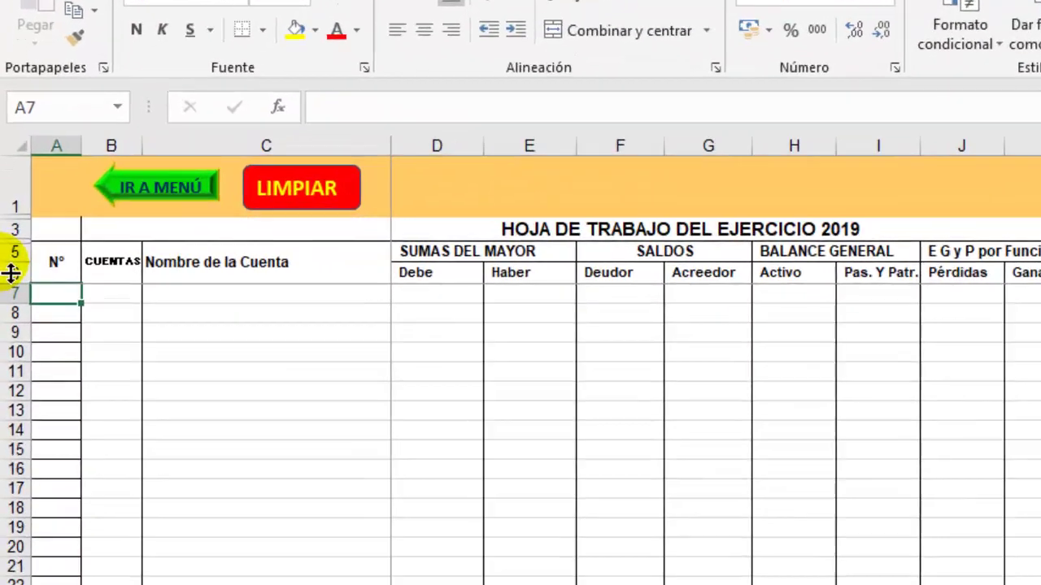
{"action": "type", "text": "=F"}
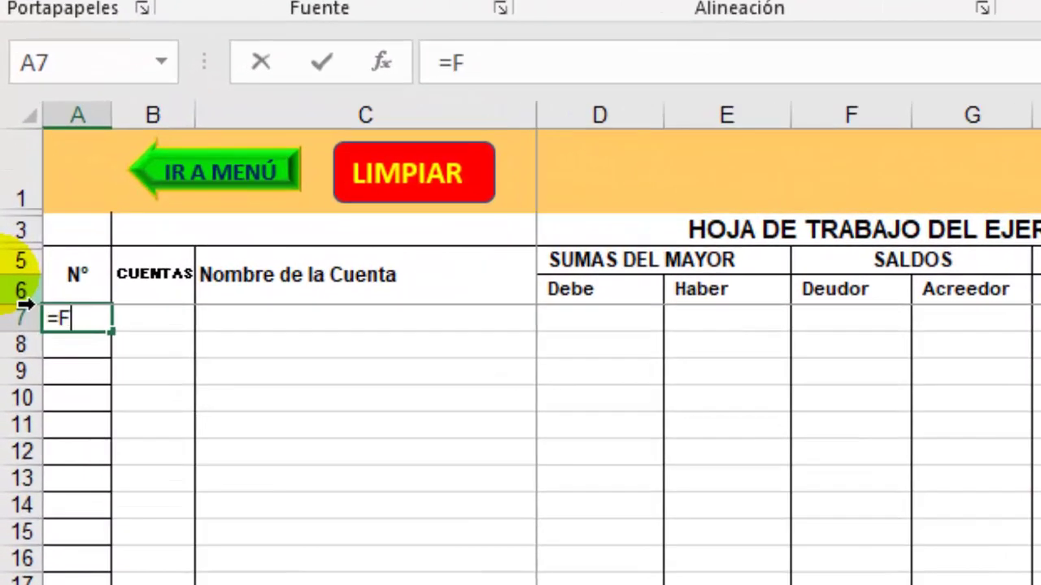
{"action": "type", "text": "ILA()-6"}
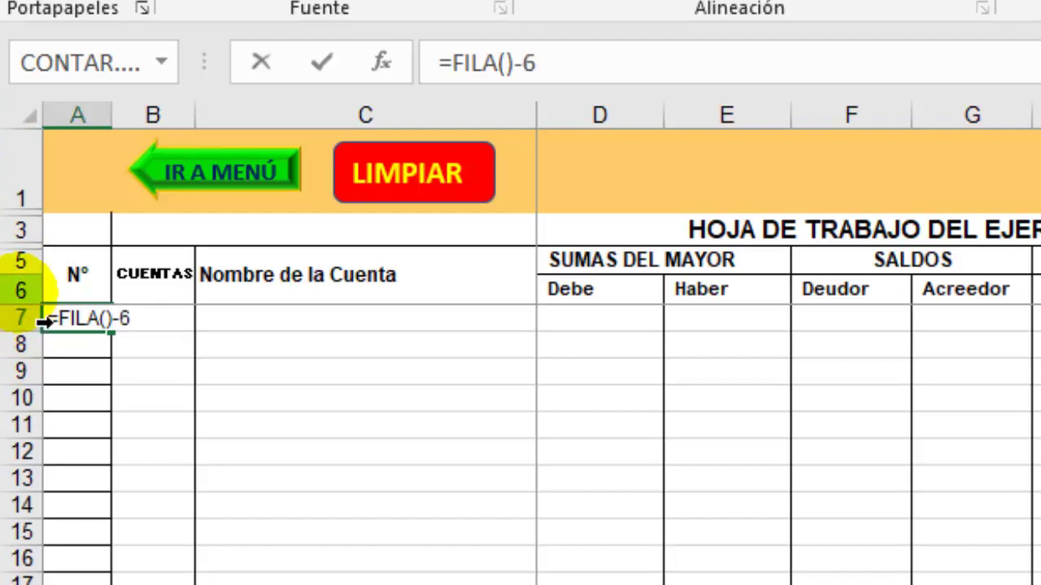
{"action": "key", "text": "Return"}
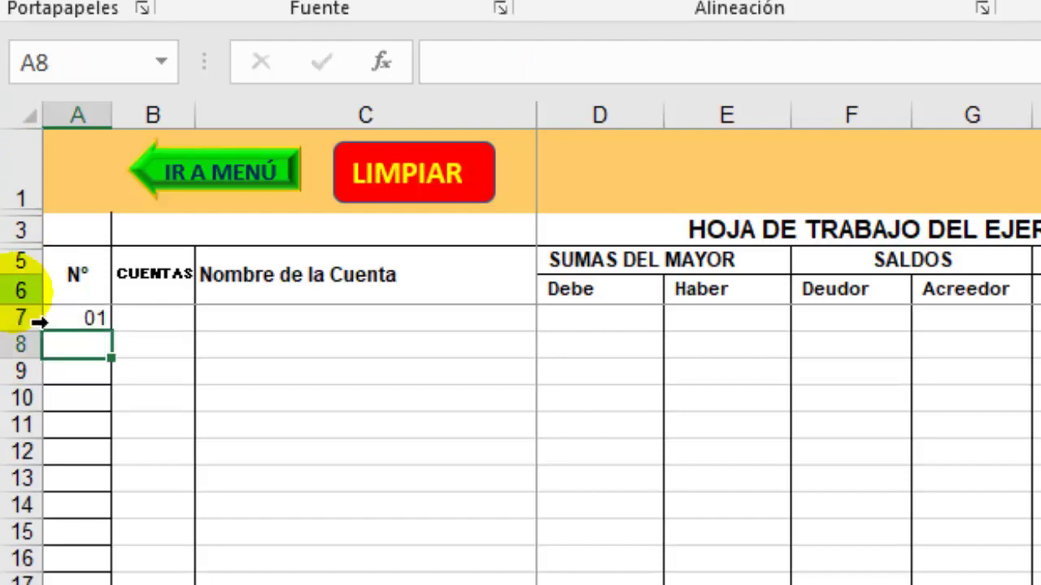
{"action": "left_click", "coordinate": [104, 321]}
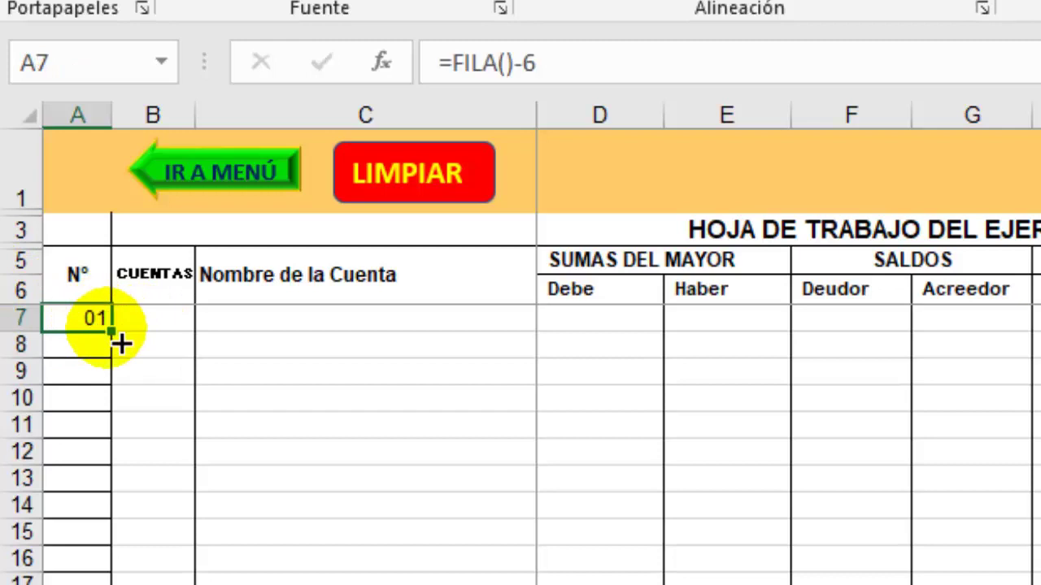
{"action": "mouse_move", "coordinate": [111, 331]}
{"action": "left_mouse_down"}
{"action": "mouse_move", "coordinate": [111, 581]}
{"action": "mouse_move", "coordinate": [106, 90]}
{"action": "left_mouse_up"}
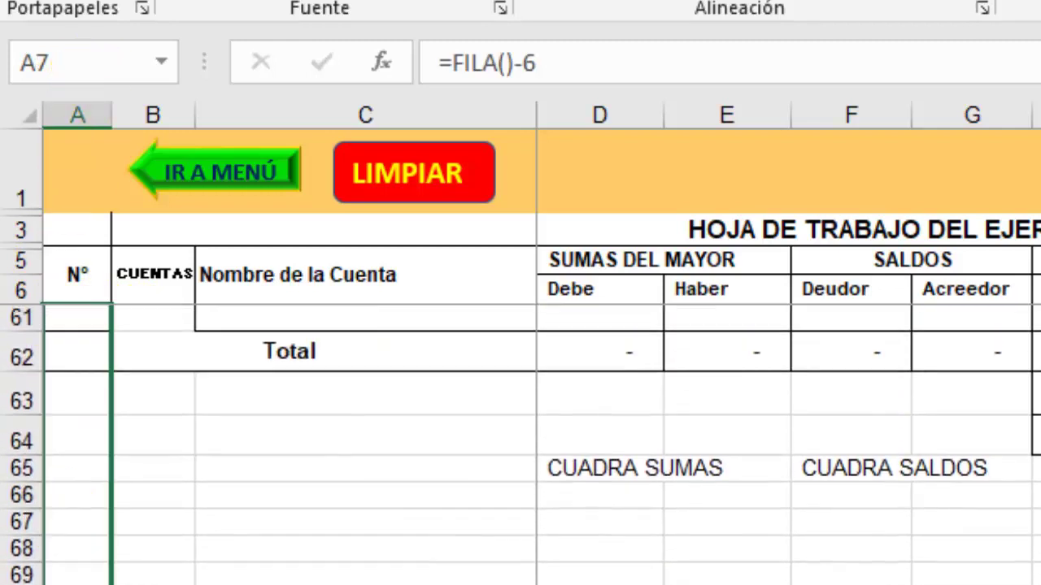
{"action": "mouse_move", "coordinate": [105, 89]}
{"action": "left_mouse_down"}
{"action": "mouse_move", "coordinate": [82, 425]}
{"action": "mouse_move", "coordinate": [65, 428]}
{"action": "left_mouse_up"}
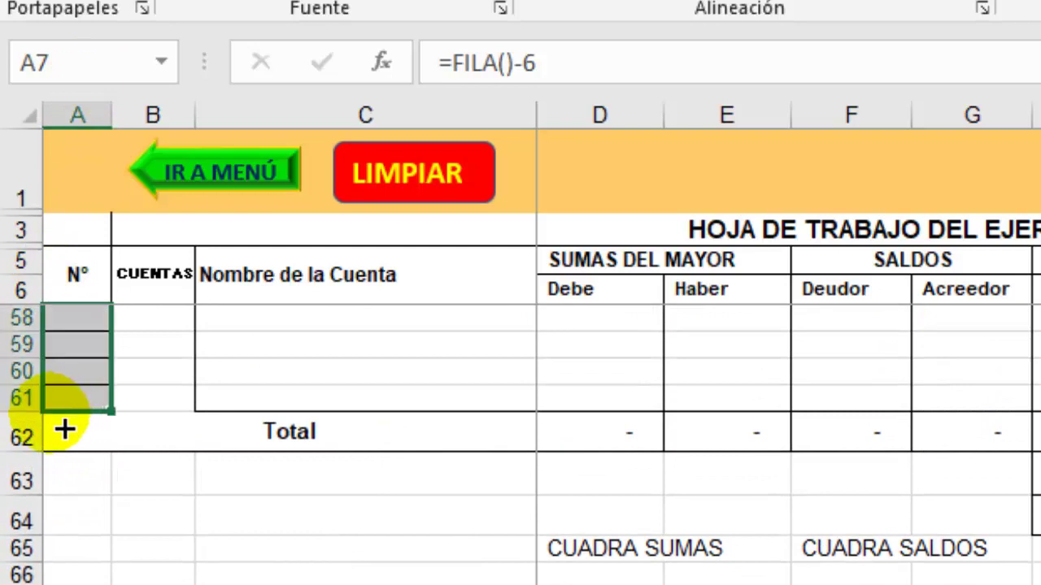
{"action": "scroll", "coordinate": [93, 425], "scroll_direction": "up", "scroll_amount": 3}
Delete the surplus row 58 and return to the Libro Diario sheet.
{"action": "left_click", "coordinate": [21, 533]}
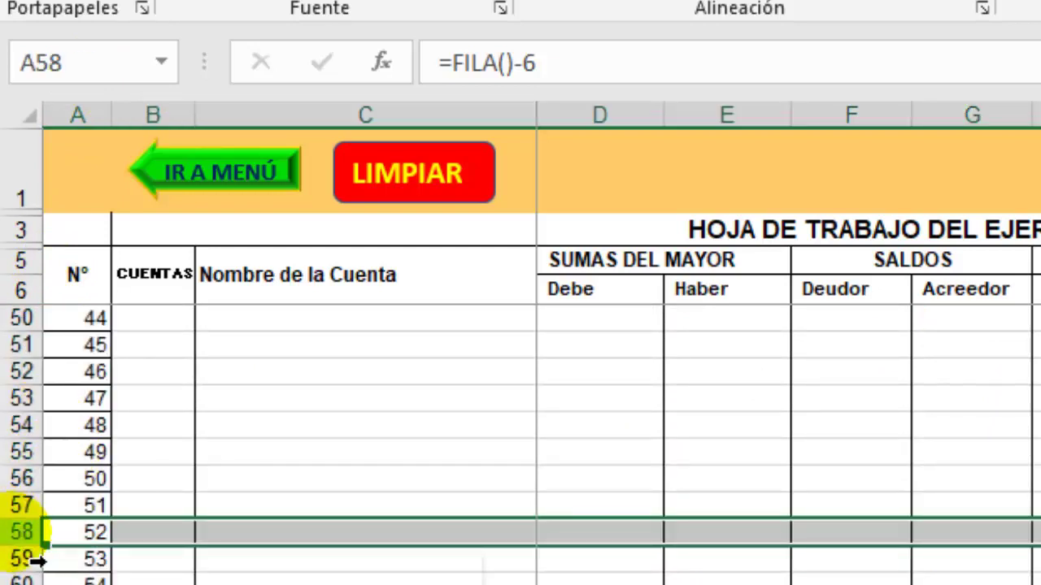
{"action": "right_click", "coordinate": [32, 541]}
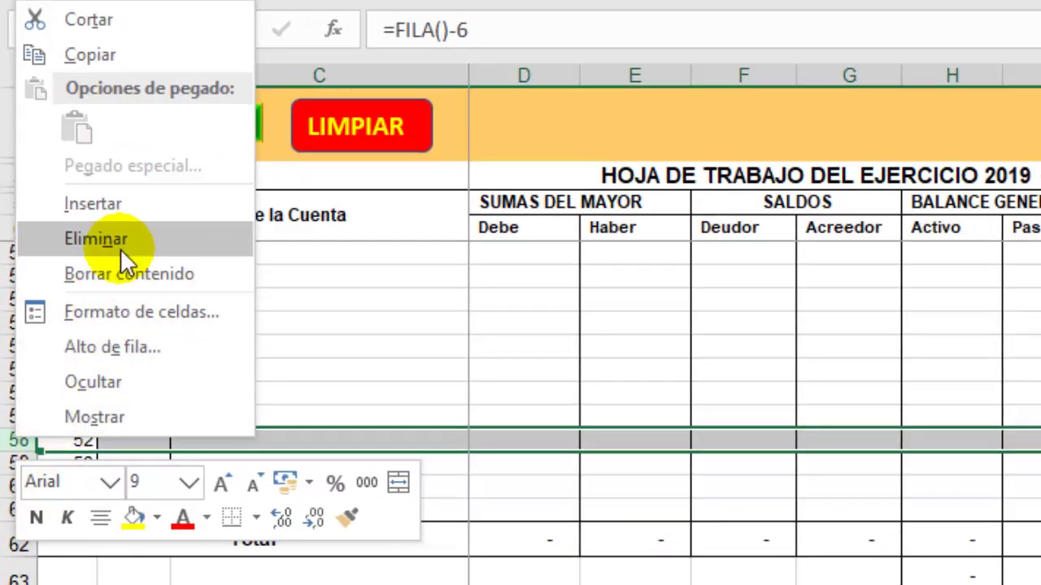
{"action": "left_click", "coordinate": [120, 249]}
{"action": "scroll", "coordinate": [135, 292], "scroll_direction": "up", "scroll_amount": 15}
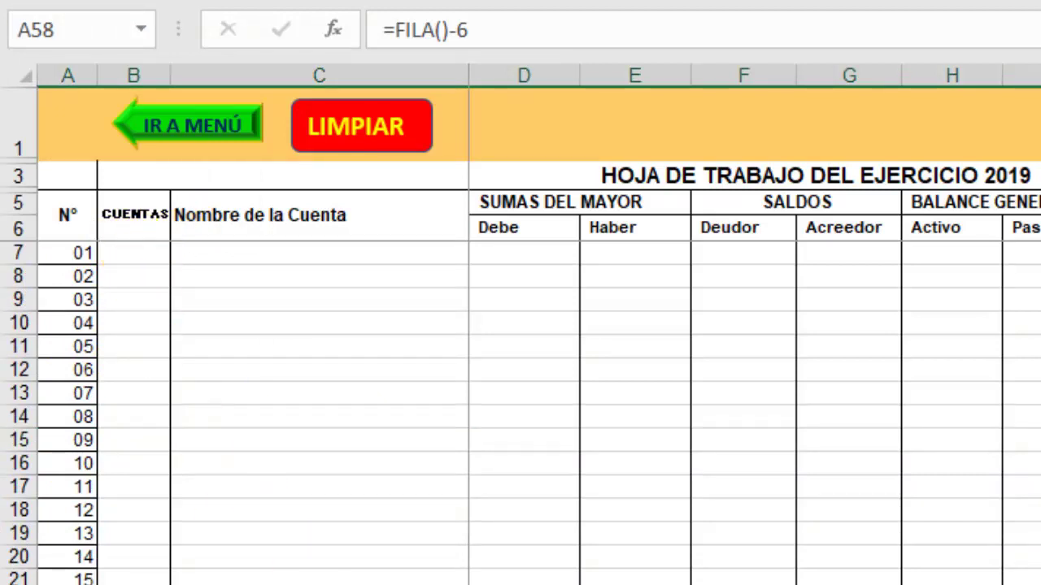
{"action": "key", "text": "ctrl+Page_Down"}
Name the column G account codes, rows 7 to 818, as the range DIARIO_CUENTAS.
{"action": "left_click_drag", "start_coordinate": [854, 313], "coordinate": [537, 528]}
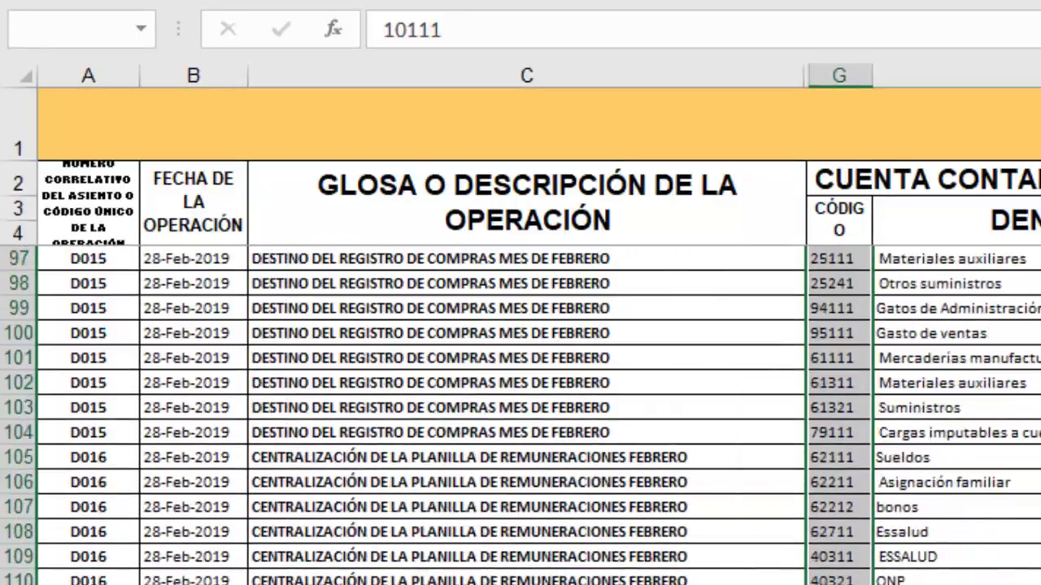
{"action": "left_click_drag", "start_coordinate": [537, 530], "coordinate": [537, 543]}
{"action": "left_click_drag", "start_coordinate": [627, 45], "coordinate": [539, 98]}
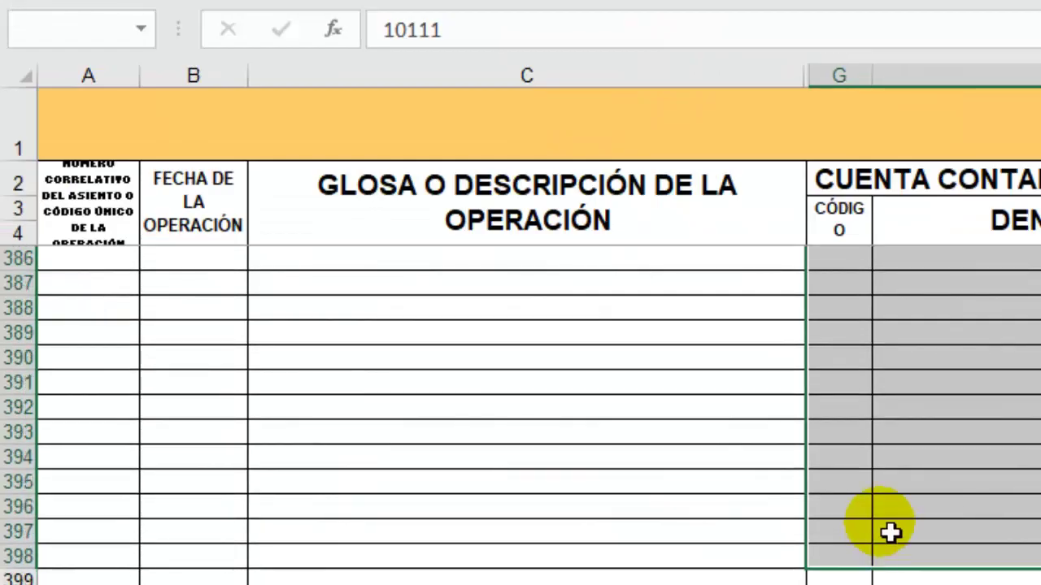
{"action": "left_click_drag", "start_coordinate": [890, 532], "coordinate": [772, 557]}
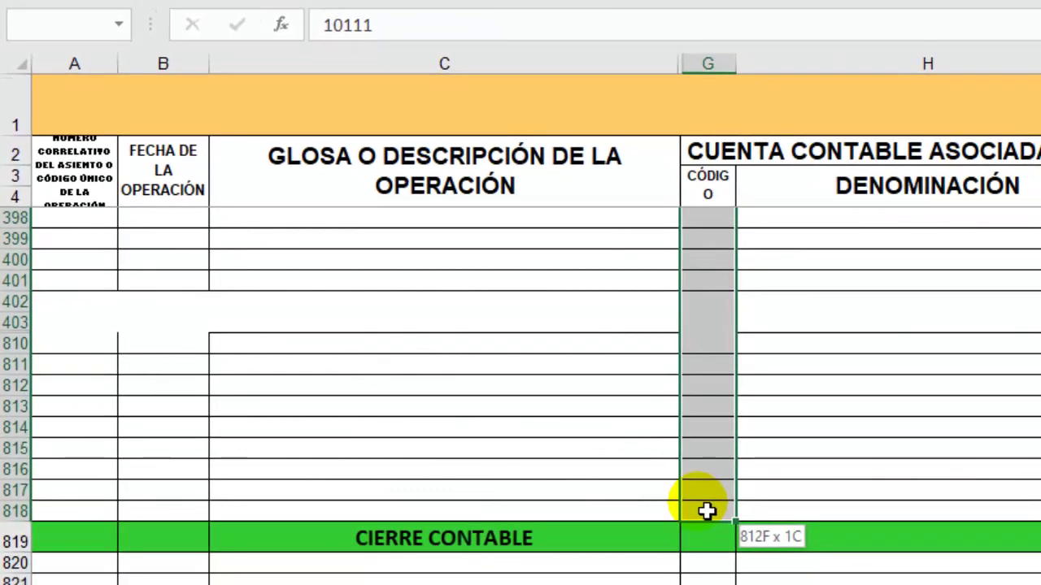
{"action": "left_click_drag", "start_coordinate": [706, 511], "coordinate": [707, 511]}
{"action": "left_click", "coordinate": [49, 25]}
{"action": "type", "text": "DIA"}
{"action": "type", "text": "RIO"}
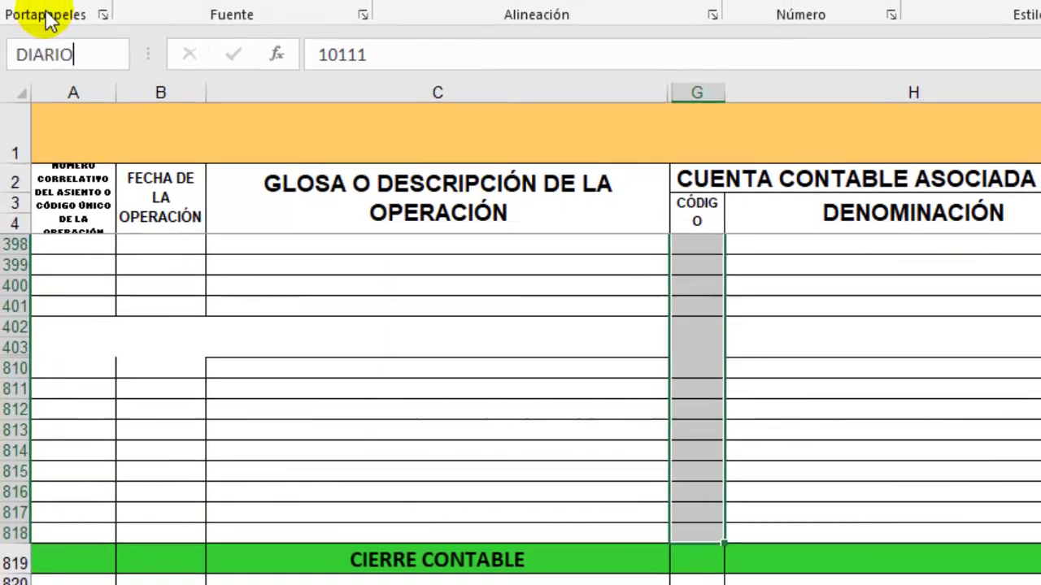
{"action": "type", "text": "_"}
{"action": "type", "text": "CU"}
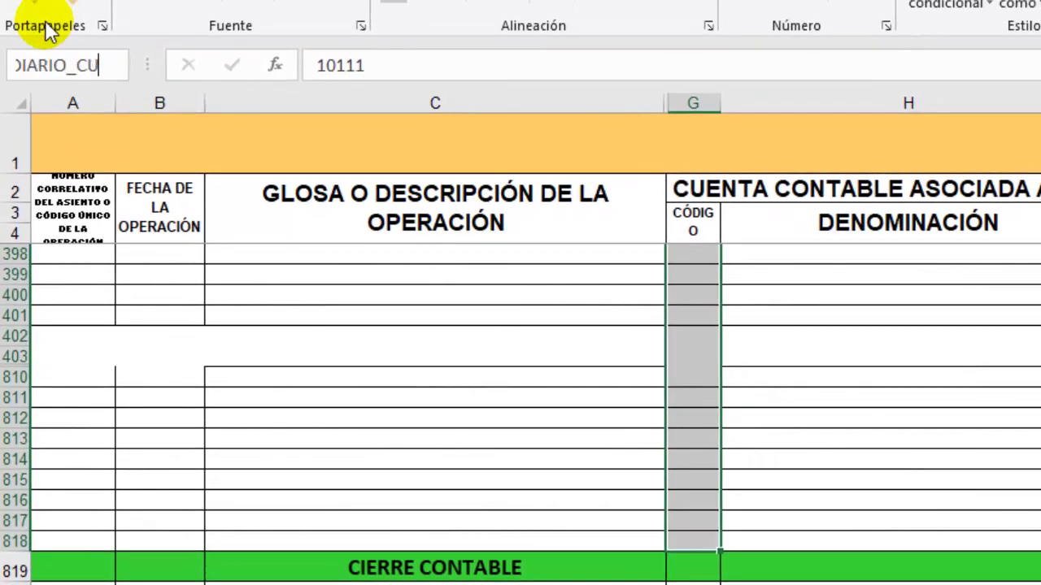
{"action": "type", "text": "WNTsTAS"}
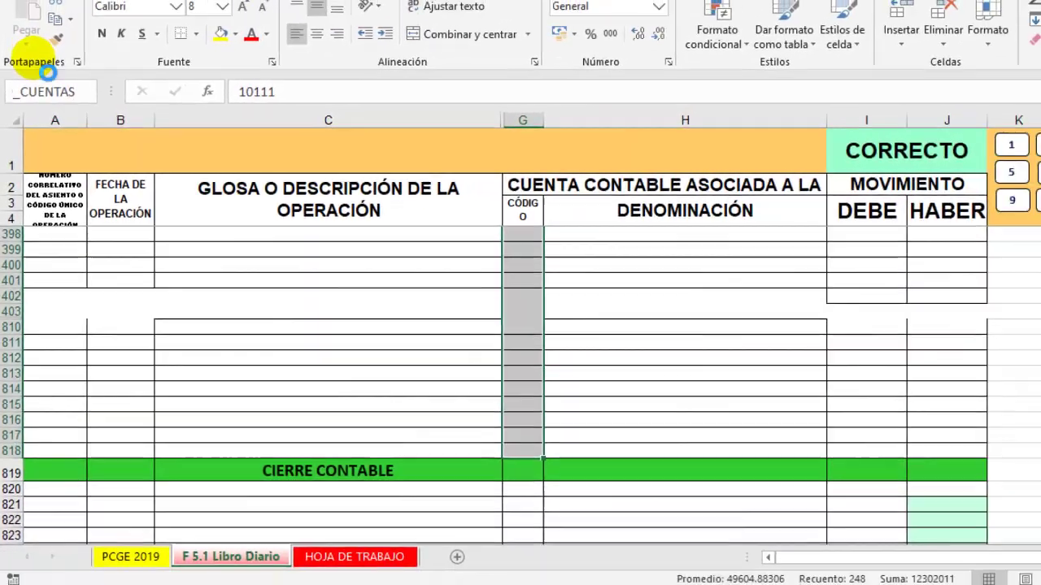
{"action": "key", "text": "Return"}
Name the column I Debe amounts DIARIO_DEBE, then select the column J Haber amounts for naming.
{"action": "mouse_move", "coordinate": [890, 430]}
{"action": "left_mouse_down"}
{"action": "mouse_move", "coordinate": [882, 236]}
{"action": "mouse_move", "coordinate": [1005, 203]}
{"action": "mouse_move", "coordinate": [882, 254]}
{"action": "left_mouse_up"}
{"action": "left_click", "coordinate": [57, 77]}
{"action": "type", "text": "DIARIO_"}
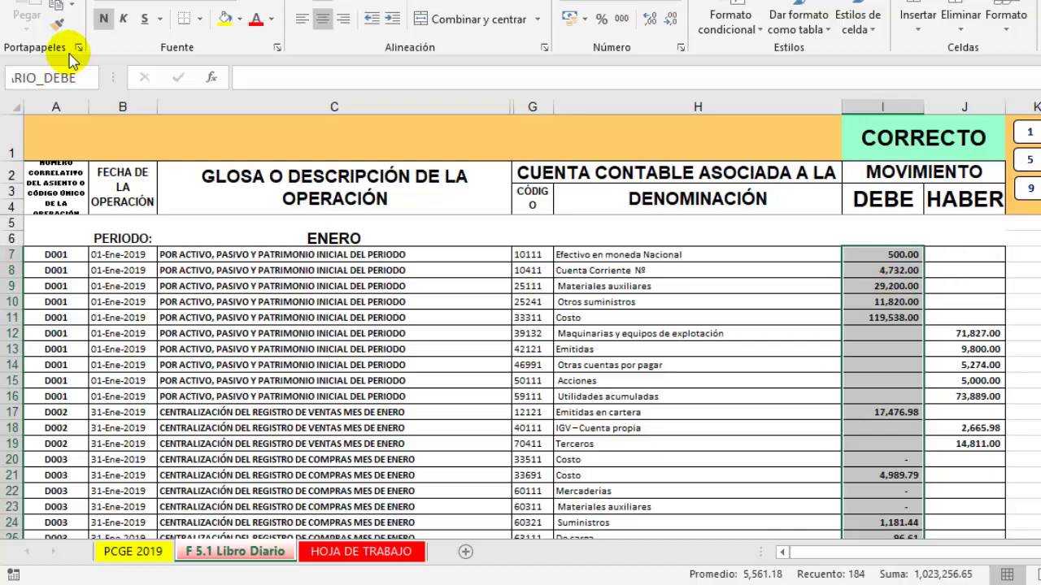
{"action": "key", "text": "Return"}
{"action": "mouse_move", "coordinate": [987, 255]}
{"action": "left_mouse_down"}
{"action": "mouse_move", "coordinate": [975, 538]}
{"action": "mouse_move", "coordinate": [976, 508]}
{"action": "mouse_move", "coordinate": [976, 521]}
{"action": "left_mouse_up"}
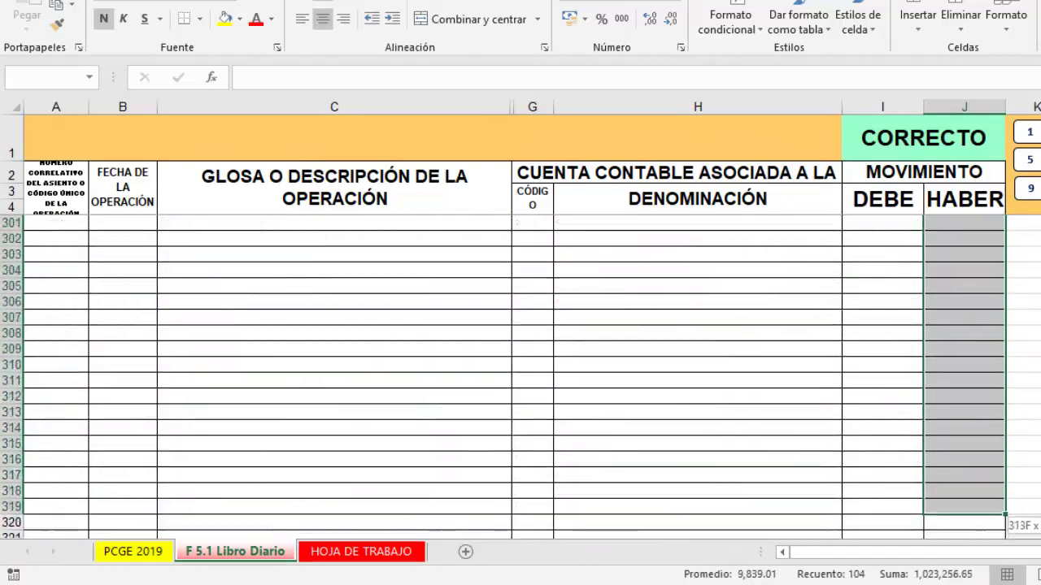
{"action": "mouse_move", "coordinate": [1005, 515]}
{"action": "left_mouse_down"}
{"action": "mouse_move", "coordinate": [1005, 557]}
{"action": "mouse_move", "coordinate": [989, 483]}
{"action": "left_mouse_up"}
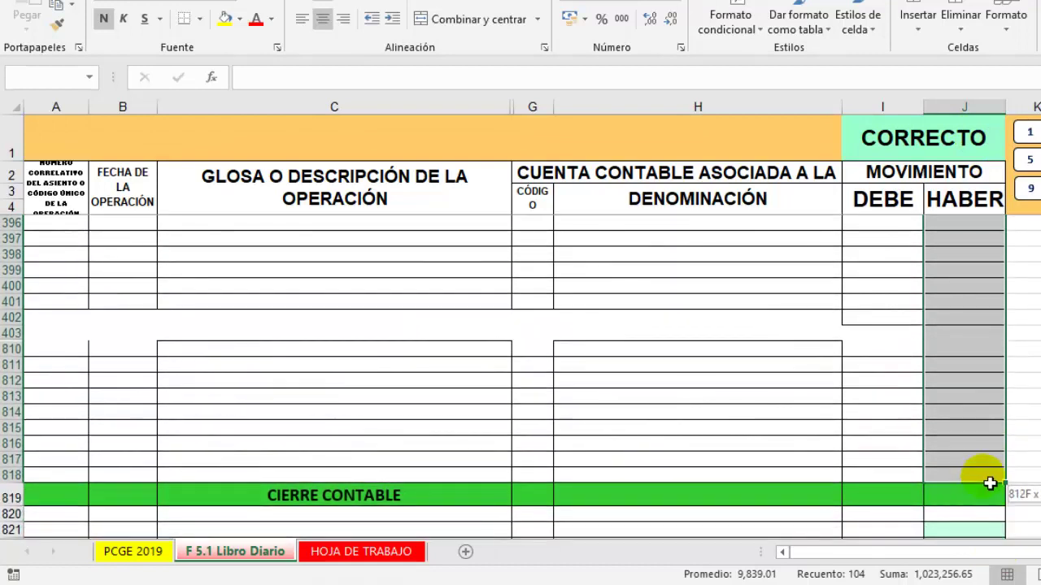
{"action": "left_click", "coordinate": [39, 80]}
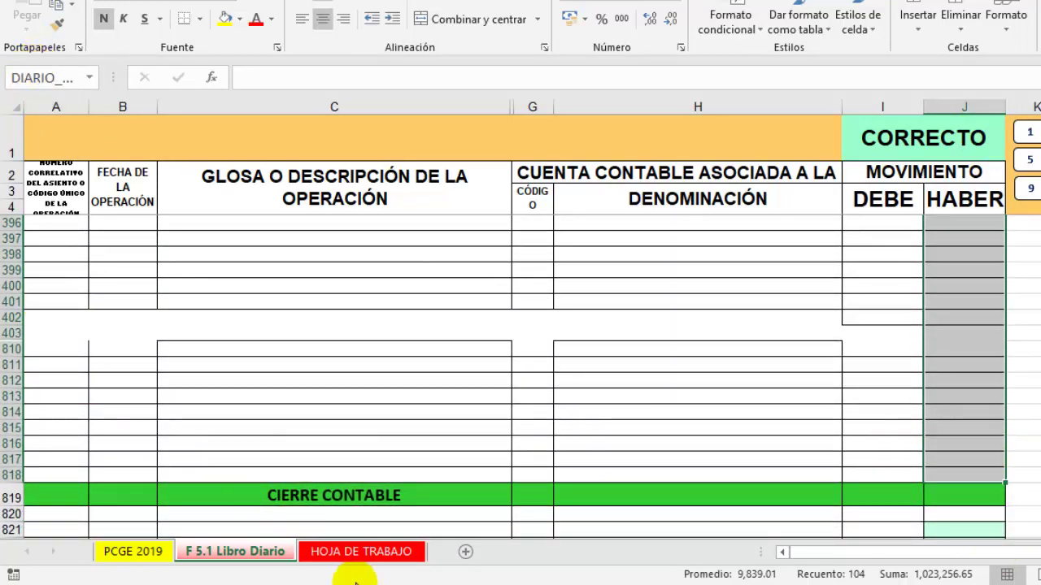
Start recording a new macro on the F 5.1 Libro Diario sheet.
{"action": "left_click", "coordinate": [351, 556]}
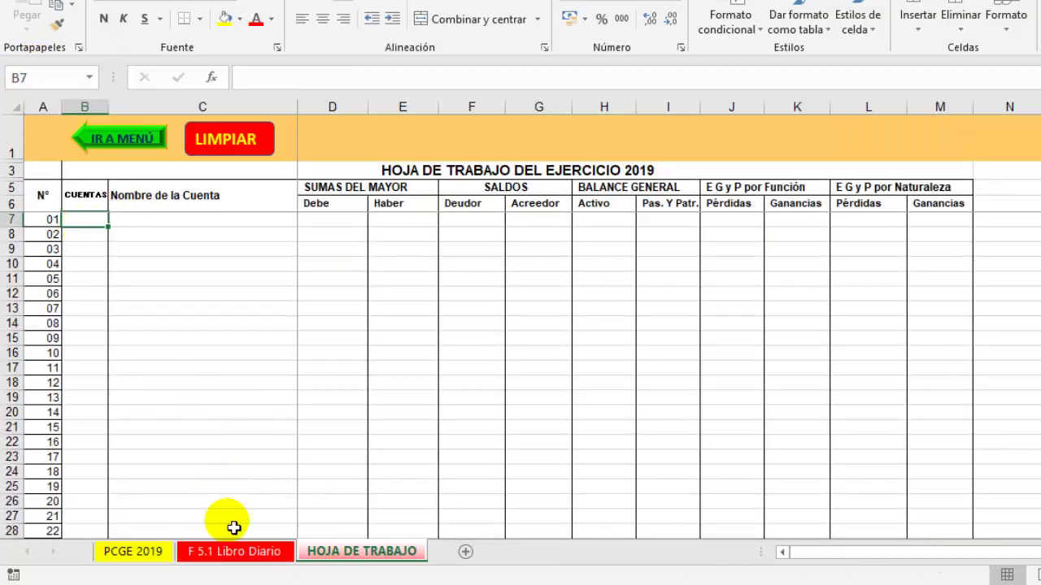
{"action": "left_click", "coordinate": [206, 559]}
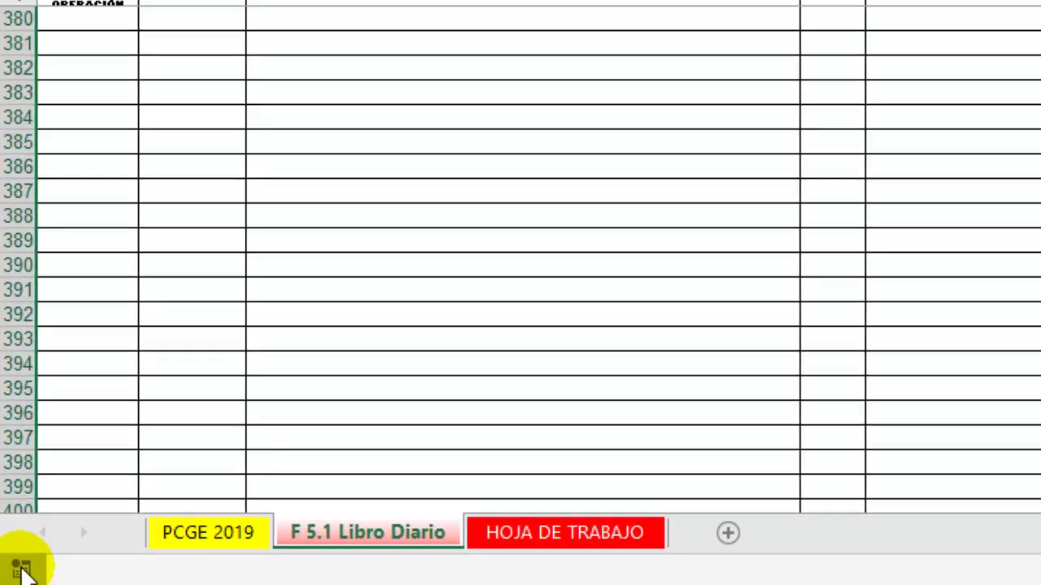
{"action": "left_click", "coordinate": [23, 568]}
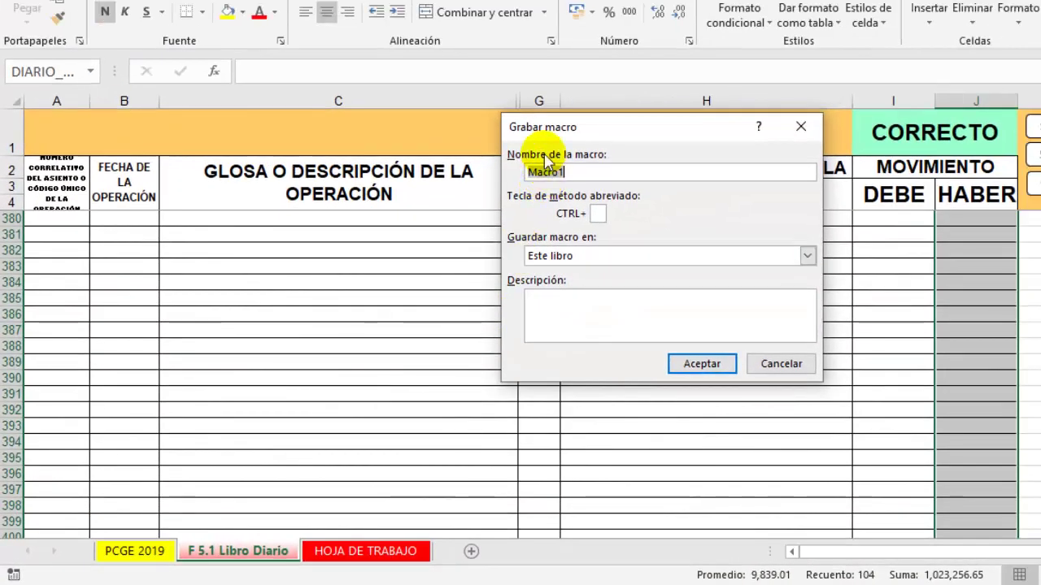
{"action": "left_click", "coordinate": [702, 363]}
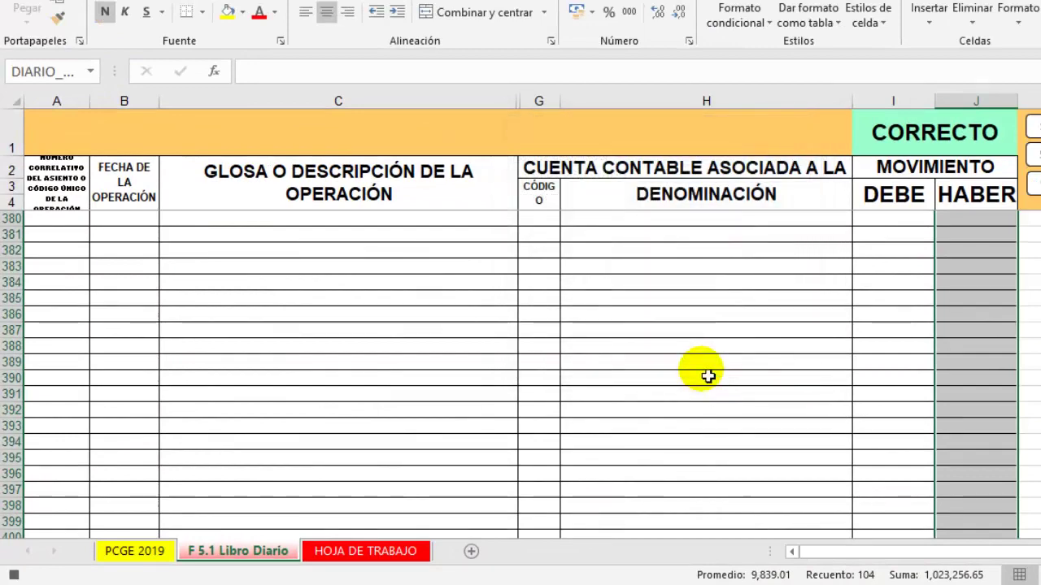
Copy the DIARIO_CUENTAS account codes and create a new blank workbook.
{"action": "left_click", "coordinate": [91, 72]}
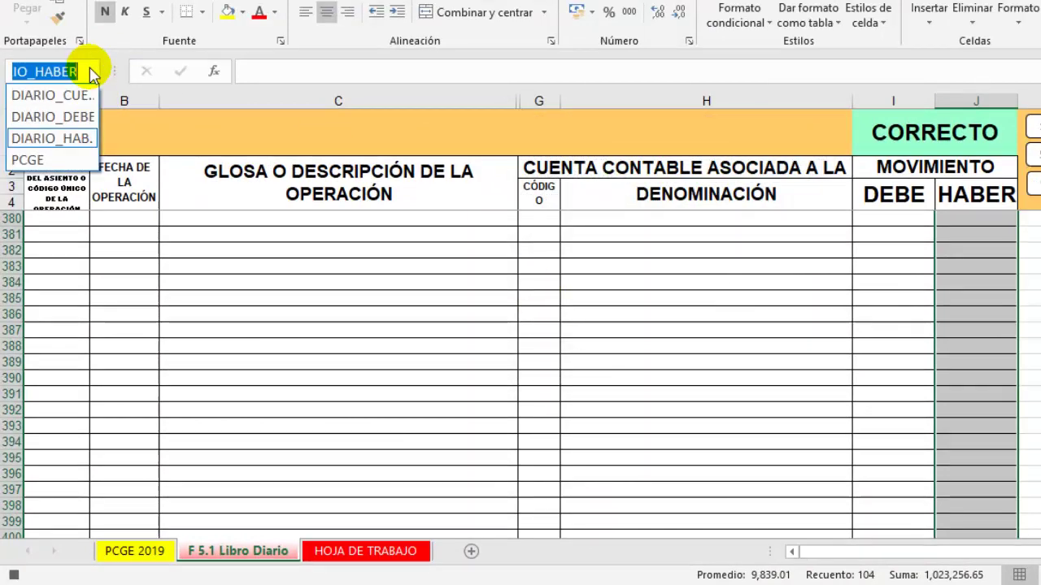
{"action": "left_click", "coordinate": [52, 95]}
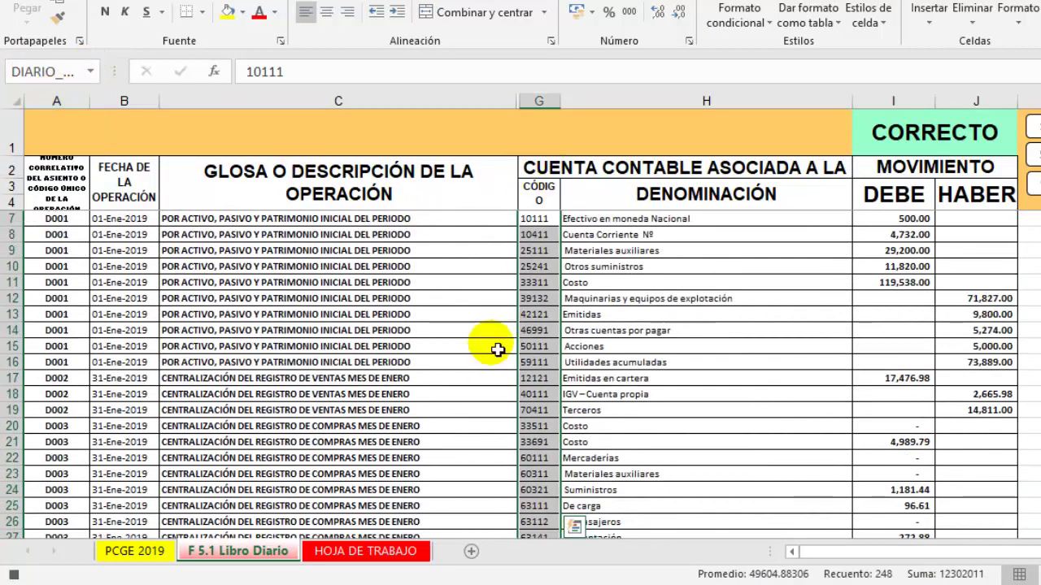
{"action": "scroll", "coordinate": [576, 363], "scroll_direction": "down", "scroll_amount": 3}
{"action": "scroll", "coordinate": [574, 382], "scroll_direction": "down", "scroll_amount": 3}
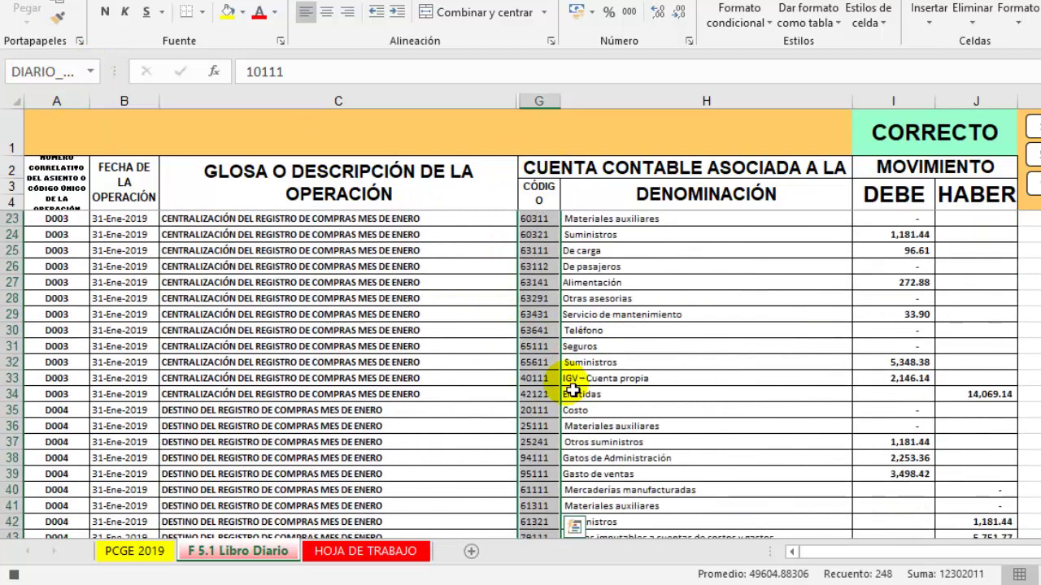
{"action": "key", "text": "ctrl+c"}
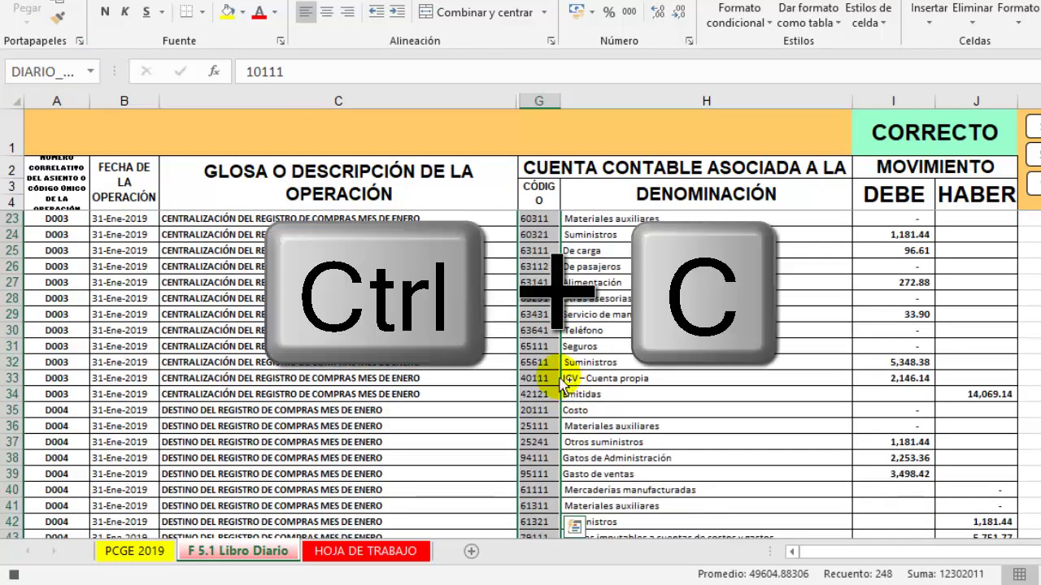
{"action": "key", "text": "ctrl+u"}
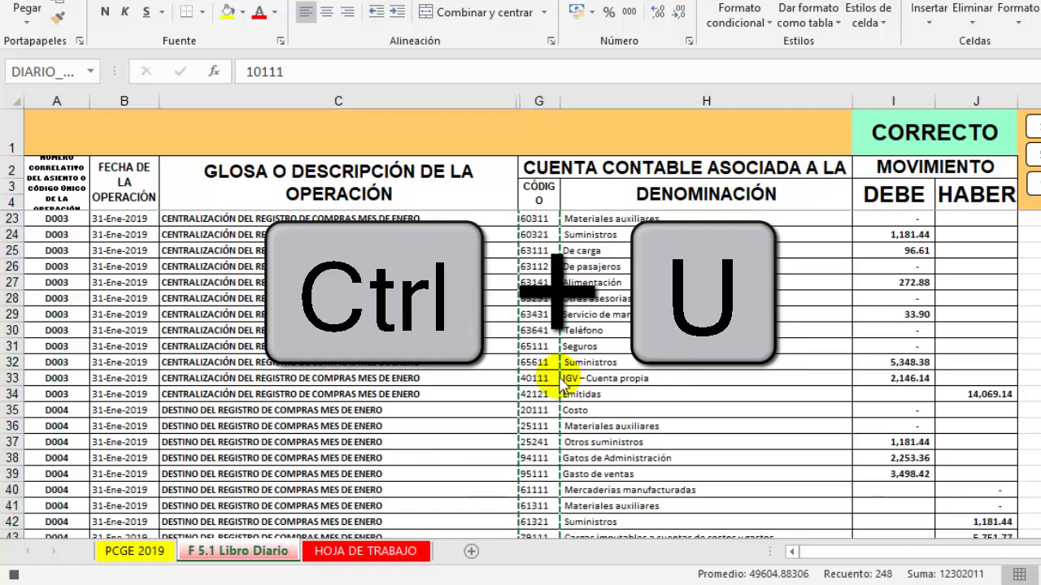
Paste the account codes as values into Libro1 column A and sort them smallest to largest.
{"action": "key", "text": "ctrl+v"}
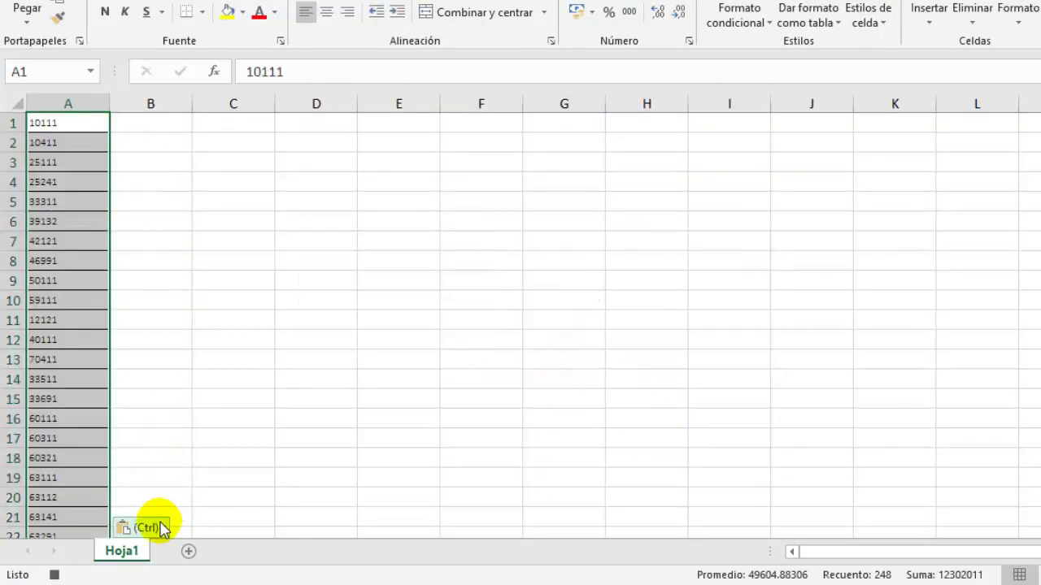
{"action": "left_click", "coordinate": [156, 528]}
{"action": "left_click", "coordinate": [122, 460]}
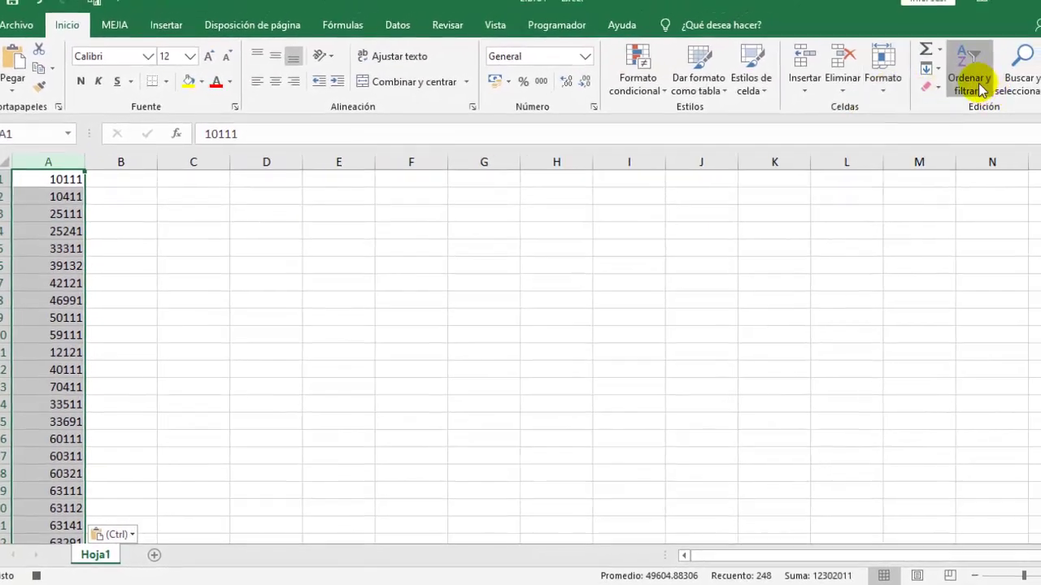
{"action": "left_click", "coordinate": [980, 89]}
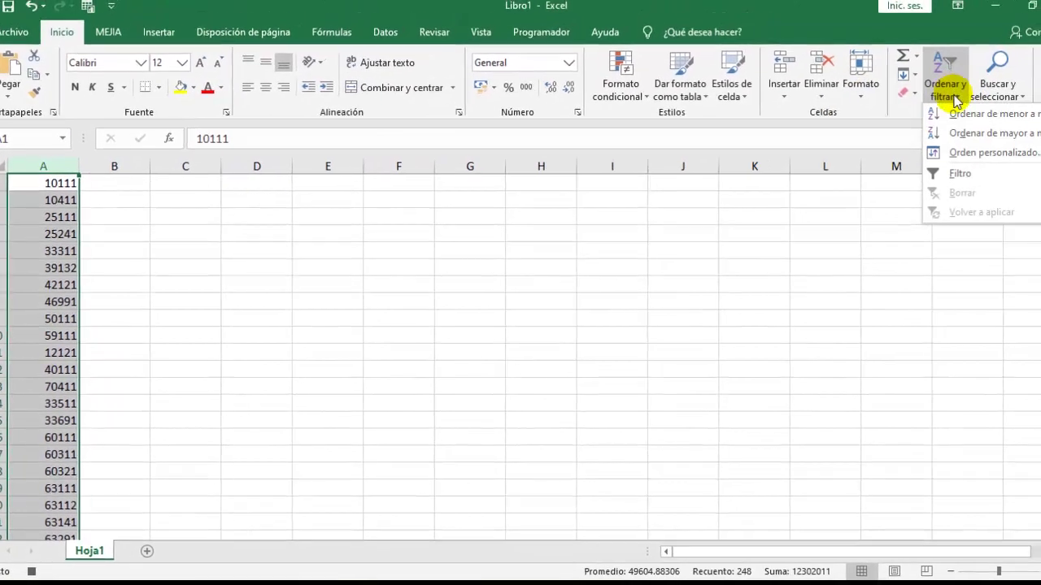
{"action": "left_click", "coordinate": [959, 124]}
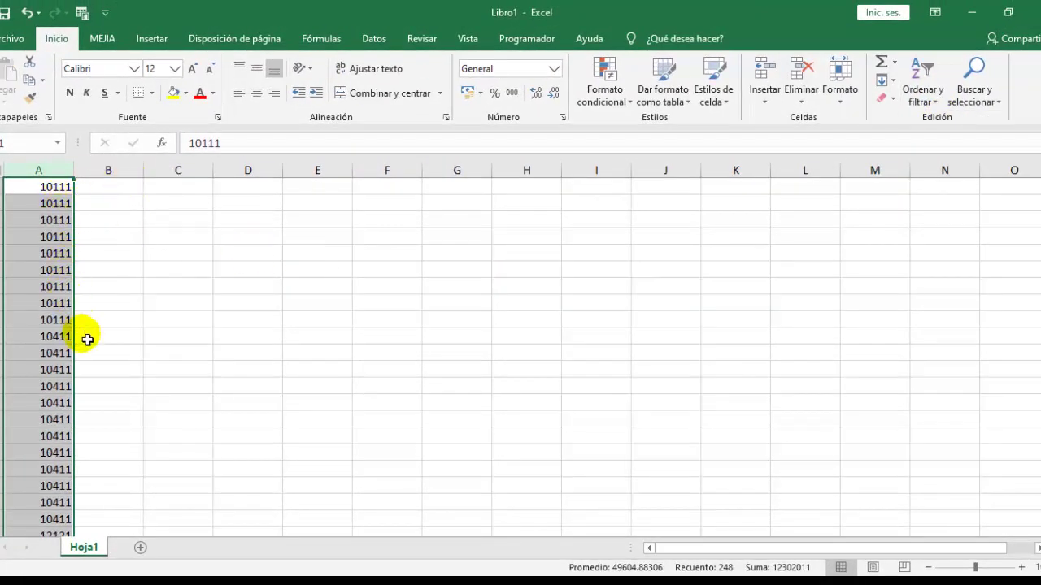
{"action": "left_click", "coordinate": [109, 194]}
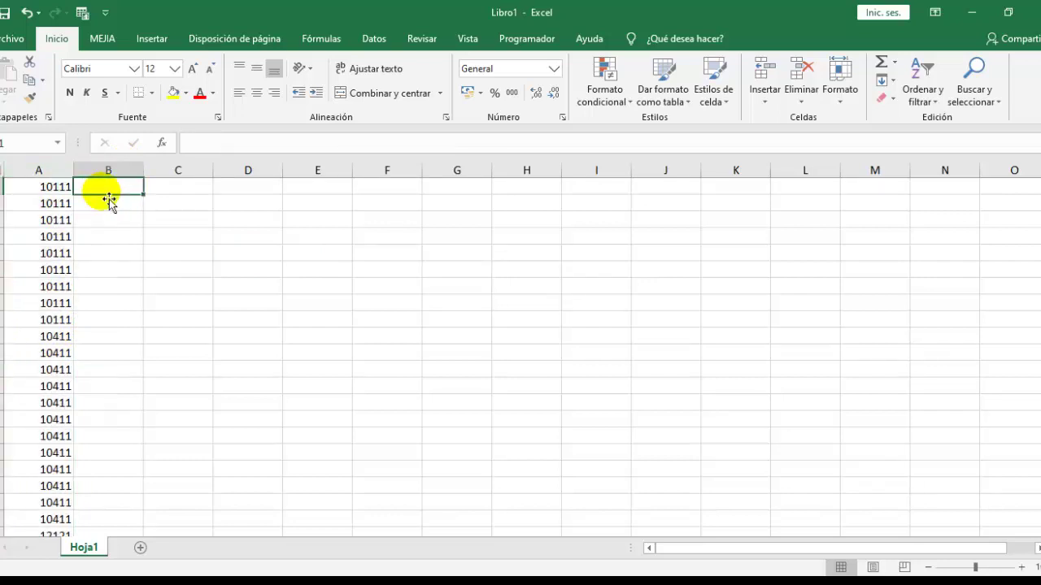
Enter =SI(A1=A2,"",A1) in B1 and fill it down column B.
{"action": "type", "text": "=SI("}
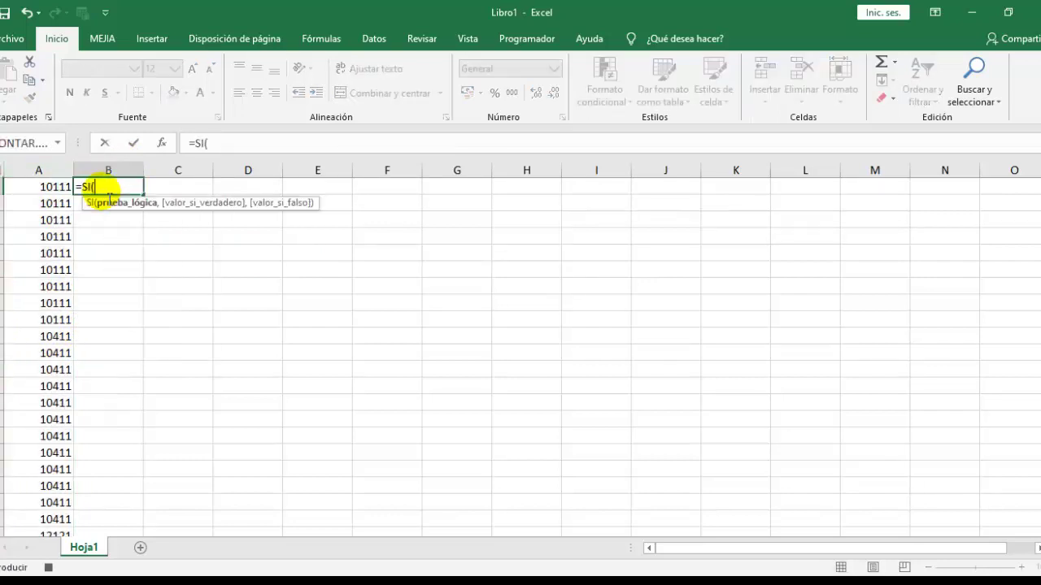
{"action": "key", "text": "Left"}
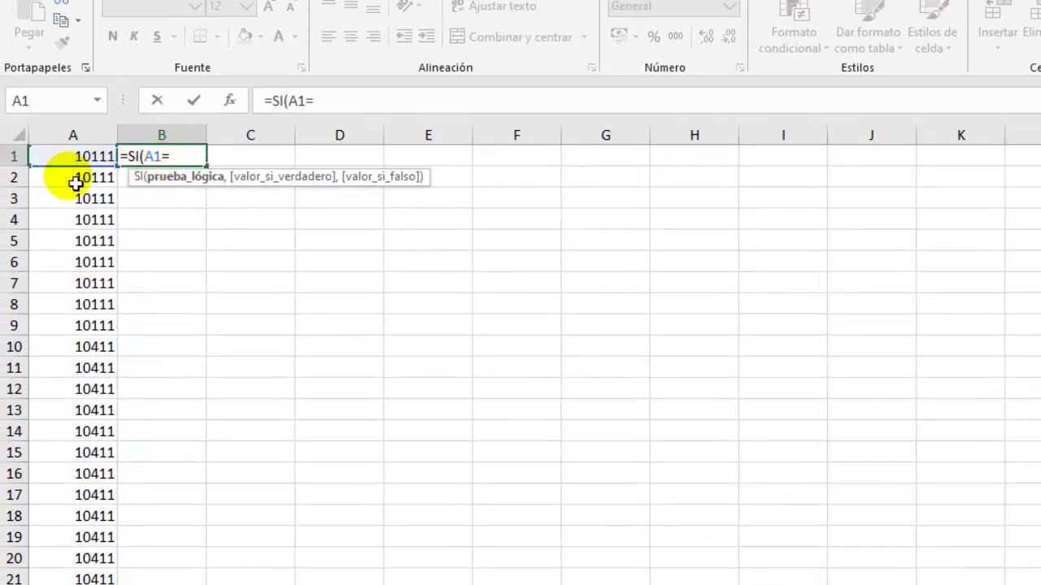
{"action": "type", "text": ", "}
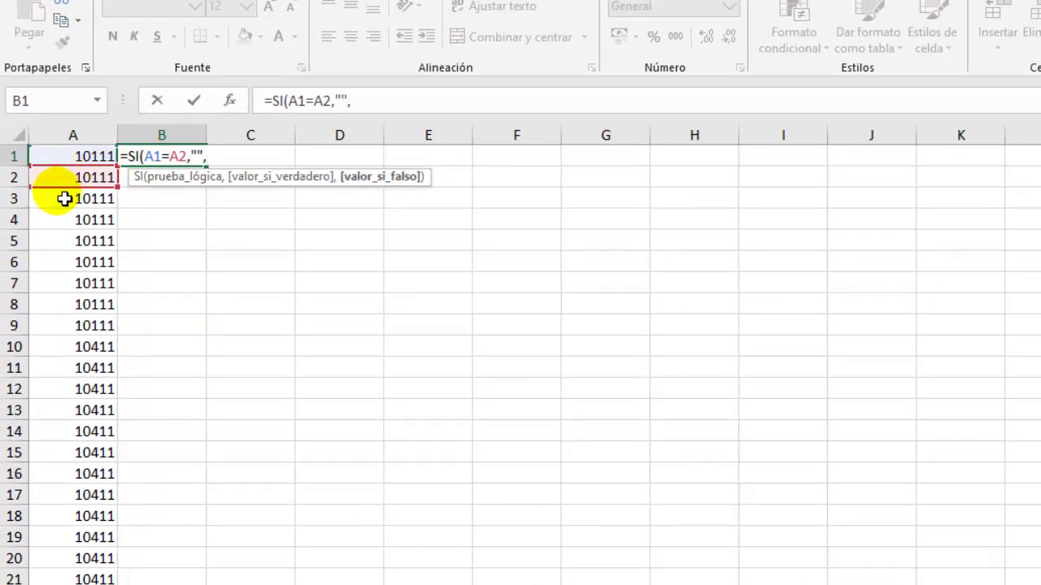
{"action": "type", "text": ")"}
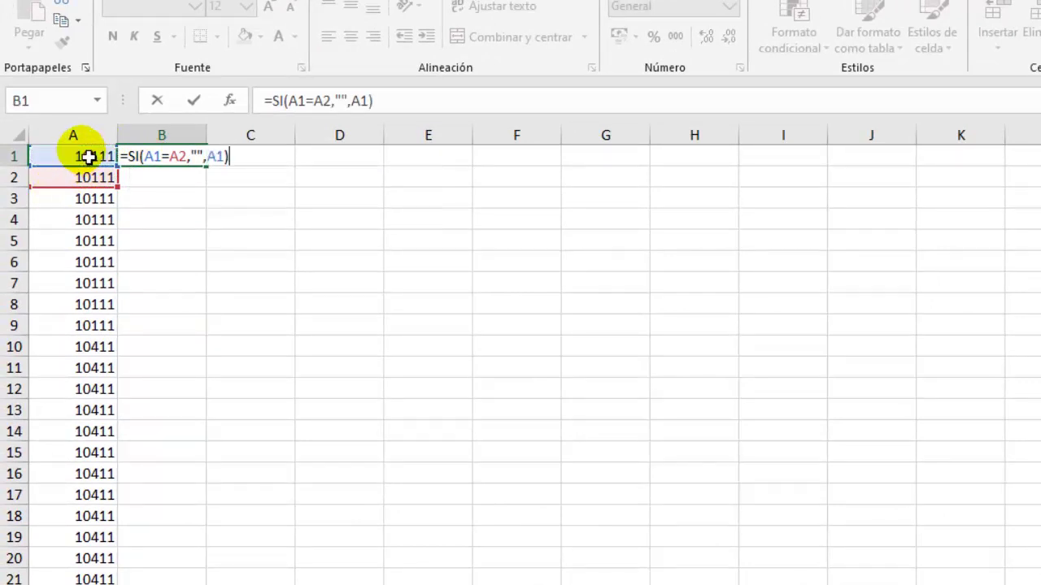
{"action": "key", "text": "Return"}
{"action": "left_click", "coordinate": [151, 161]}
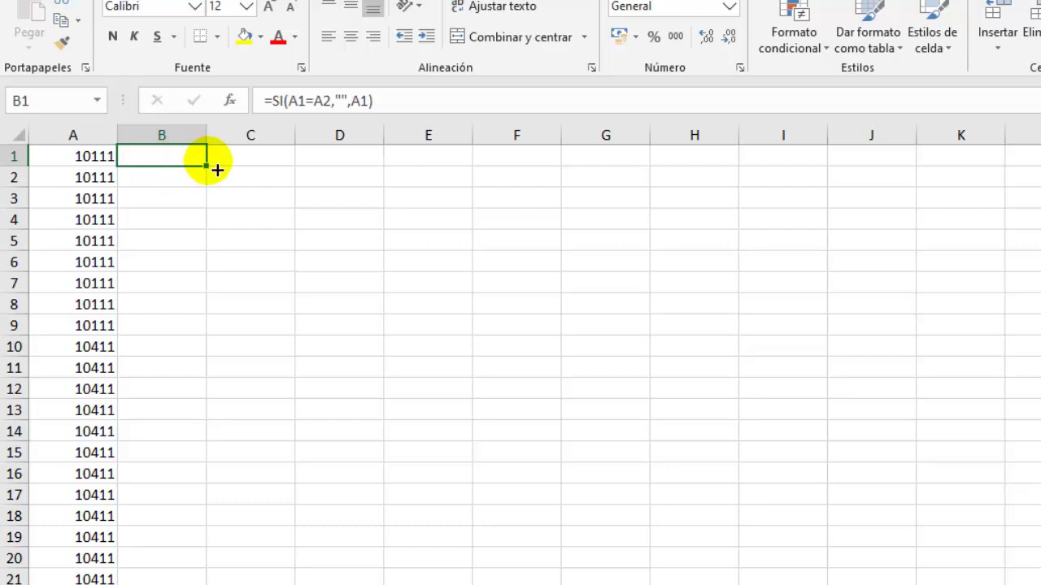
{"action": "mouse_move", "coordinate": [207, 166]}
{"action": "left_mouse_down"}
{"action": "mouse_move", "coordinate": [162, 584]}
{"action": "mouse_move", "coordinate": [163, 372]}
{"action": "mouse_move", "coordinate": [181, 567]}
{"action": "mouse_move", "coordinate": [169, 552]}
{"action": "left_mouse_up"}
{"action": "scroll", "coordinate": [216, 181], "scroll_direction": "up", "scroll_amount": 6}
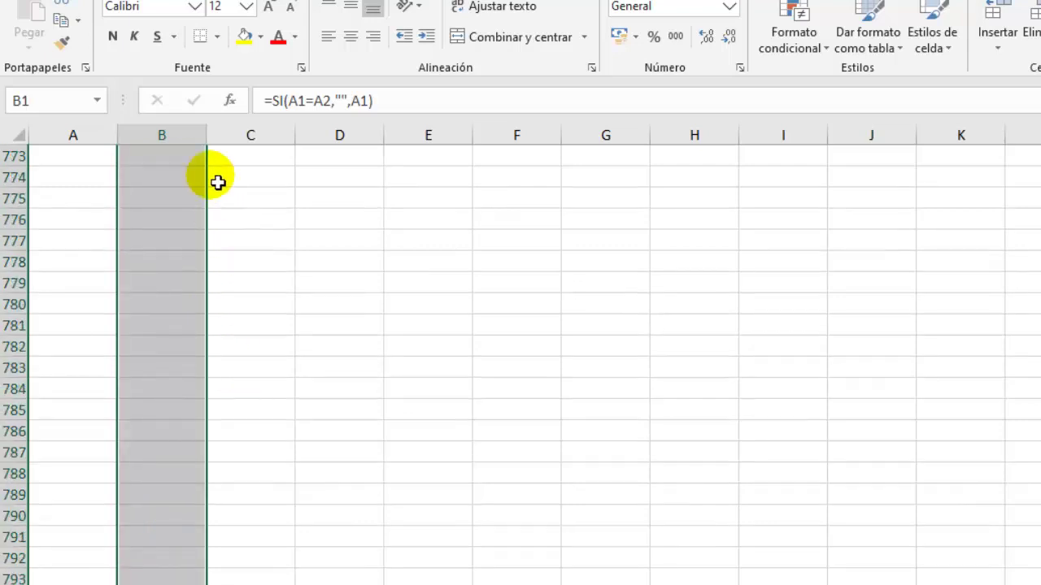
{"action": "scroll", "coordinate": [198, 230], "scroll_direction": "up", "scroll_amount": 18}
{"action": "left_click", "coordinate": [199, 230]}
Copy all of column B and select column E as the destination.
{"action": "key", "text": "ctrl+Home"}
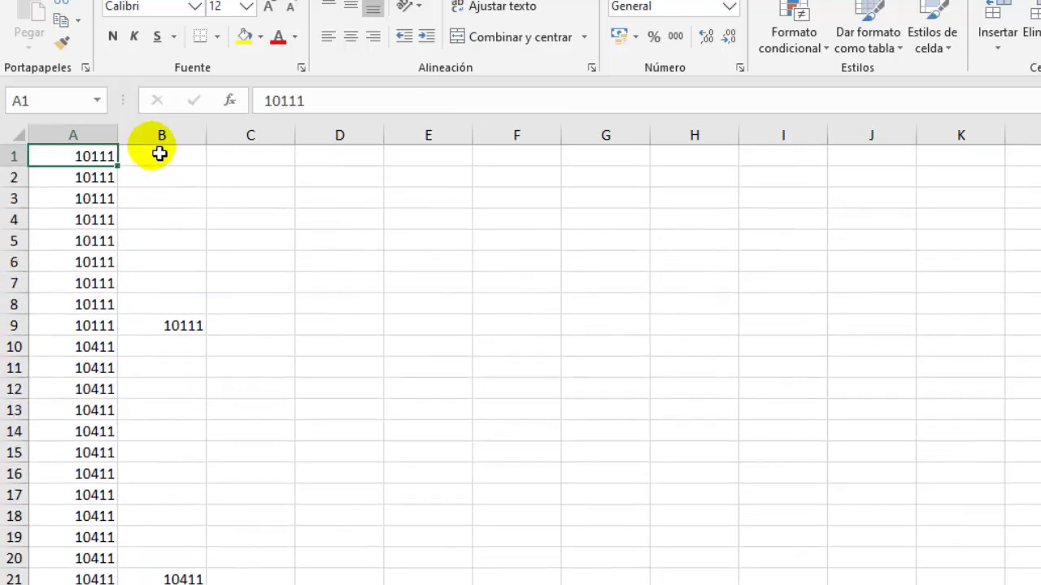
{"action": "left_click", "coordinate": [160, 140]}
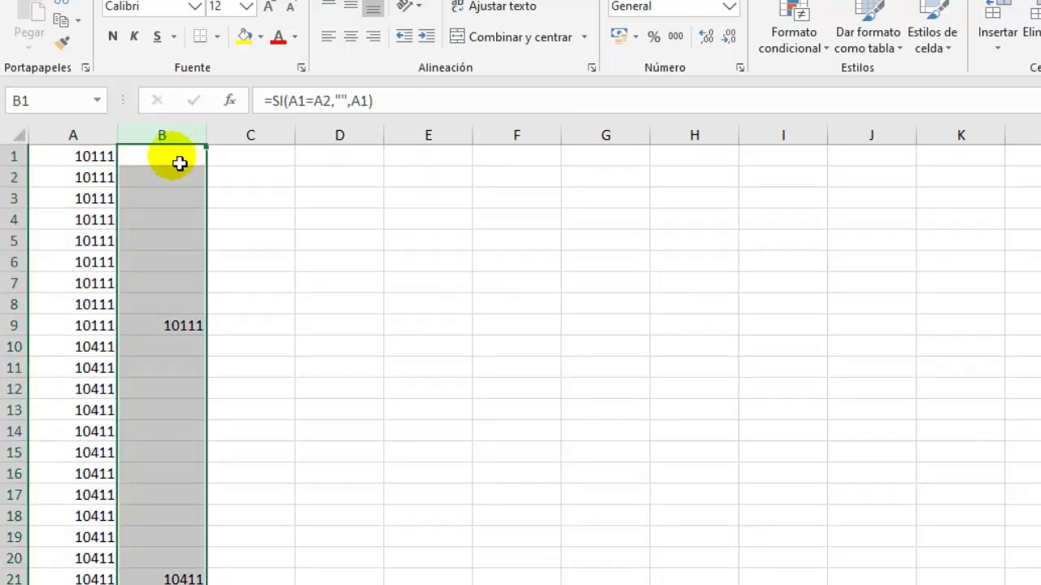
{"action": "key", "text": "ctrl+c"}
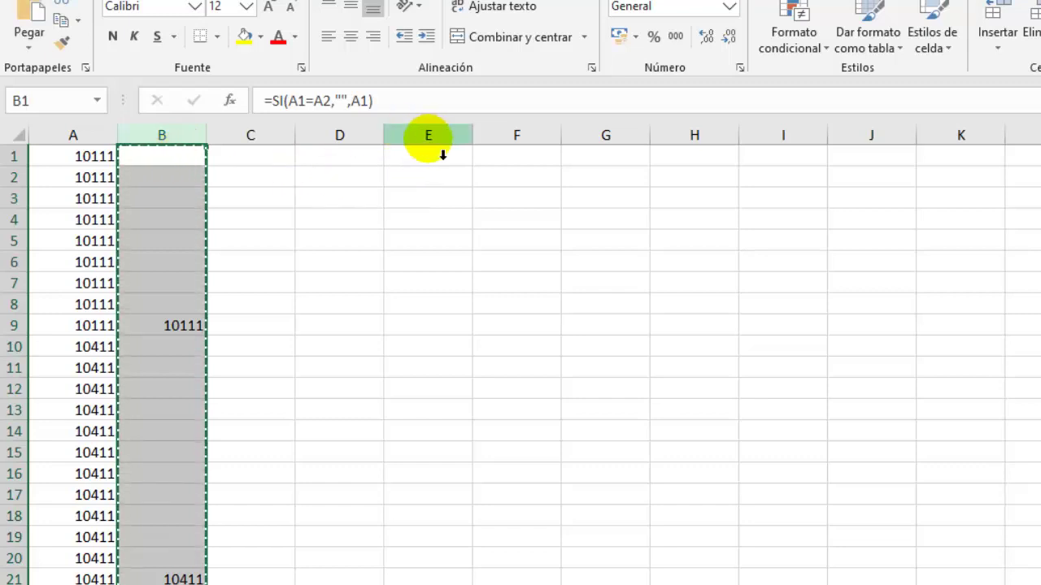
{"action": "left_click", "coordinate": [427, 154]}
Paste column B into E as values, sort ascending, and copy the 46 unique codes in E1:E46.
{"action": "key", "text": "ctrl+v"}
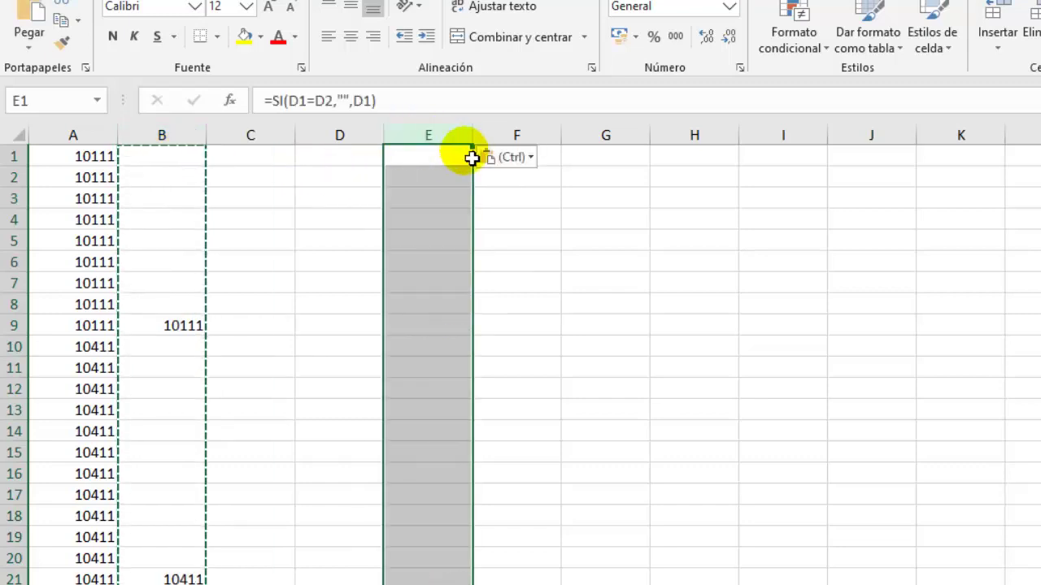
{"action": "left_click", "coordinate": [494, 156]}
{"action": "left_click", "coordinate": [494, 294]}
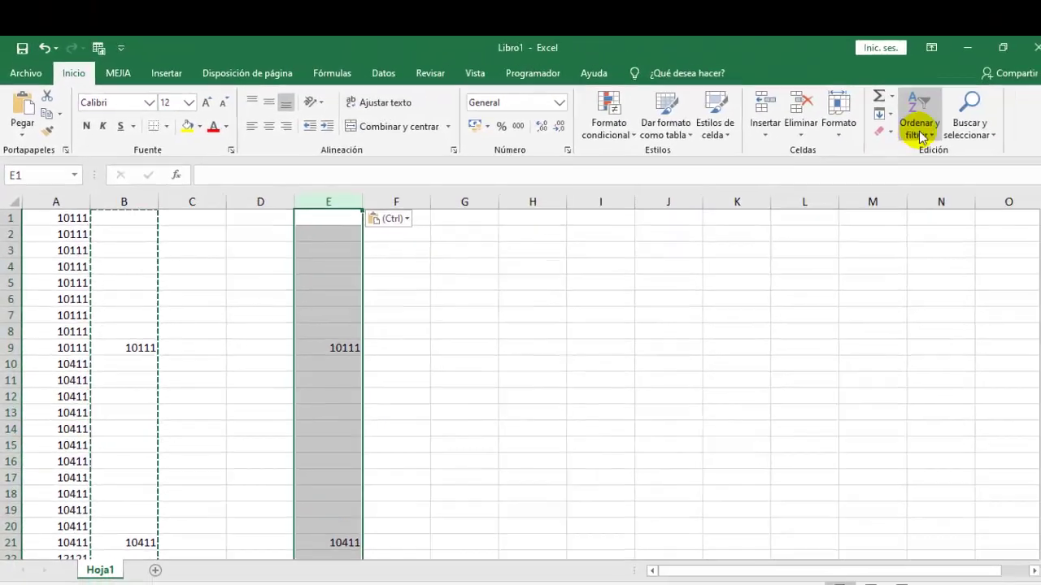
{"action": "left_click", "coordinate": [911, 118]}
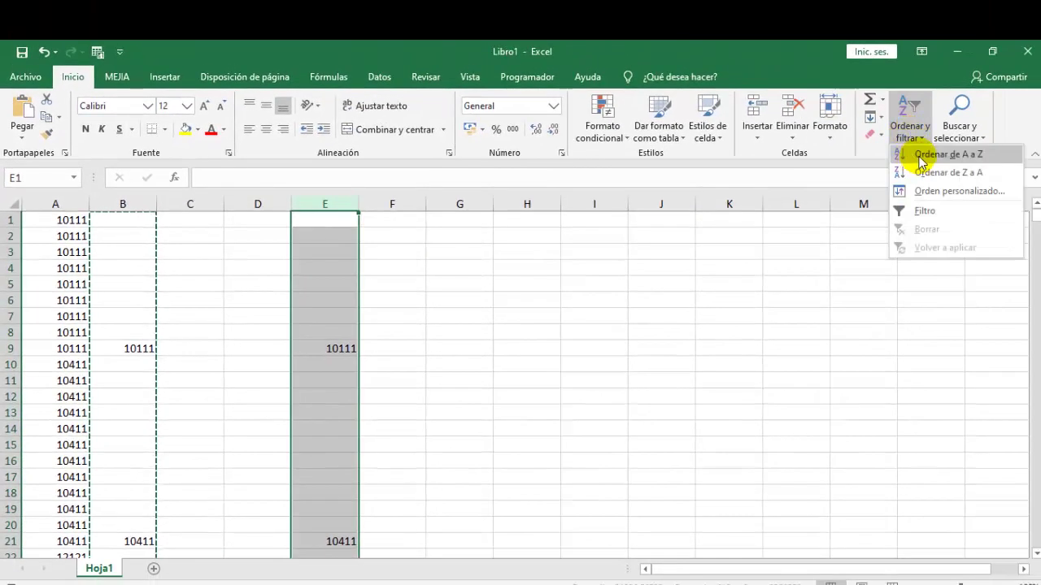
{"action": "left_click", "coordinate": [924, 157]}
{"action": "left_click", "coordinate": [392, 222]}
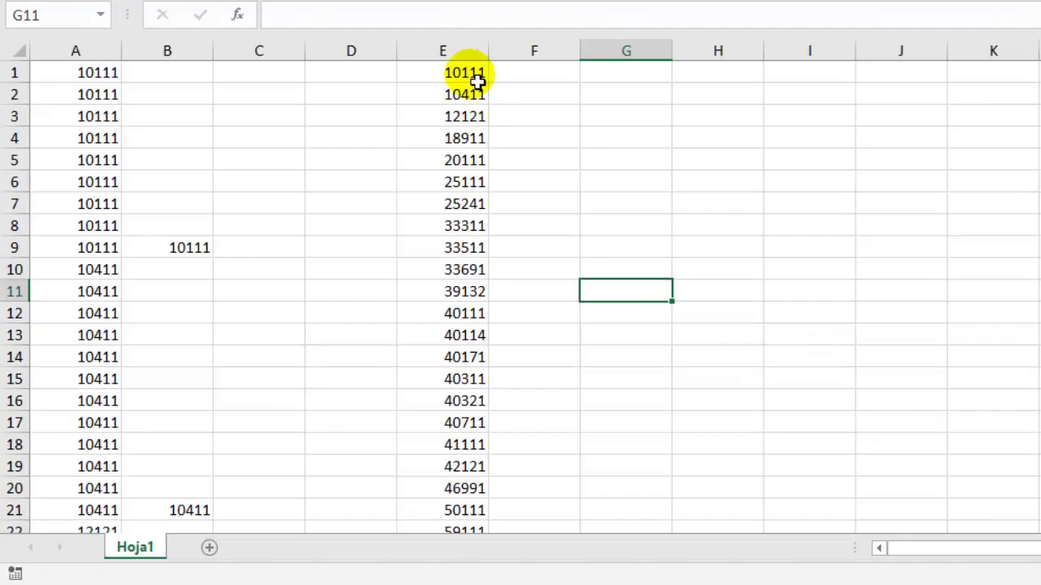
{"action": "left_click_drag", "start_coordinate": [471, 77], "coordinate": [439, 573]}
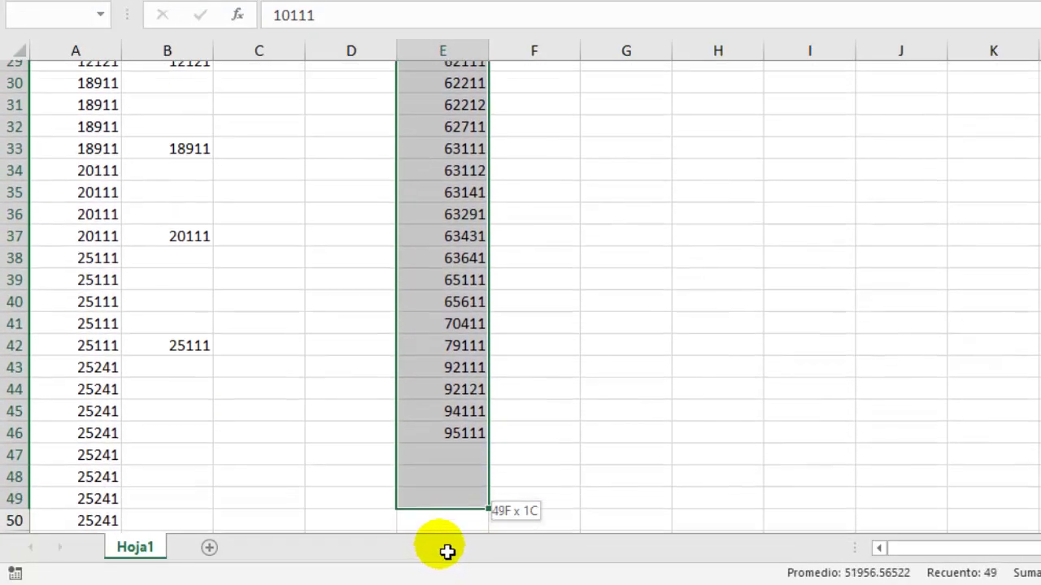
{"action": "left_click_drag", "start_coordinate": [439, 573], "coordinate": [485, 392]}
{"action": "key", "text": "ctrl+c"}
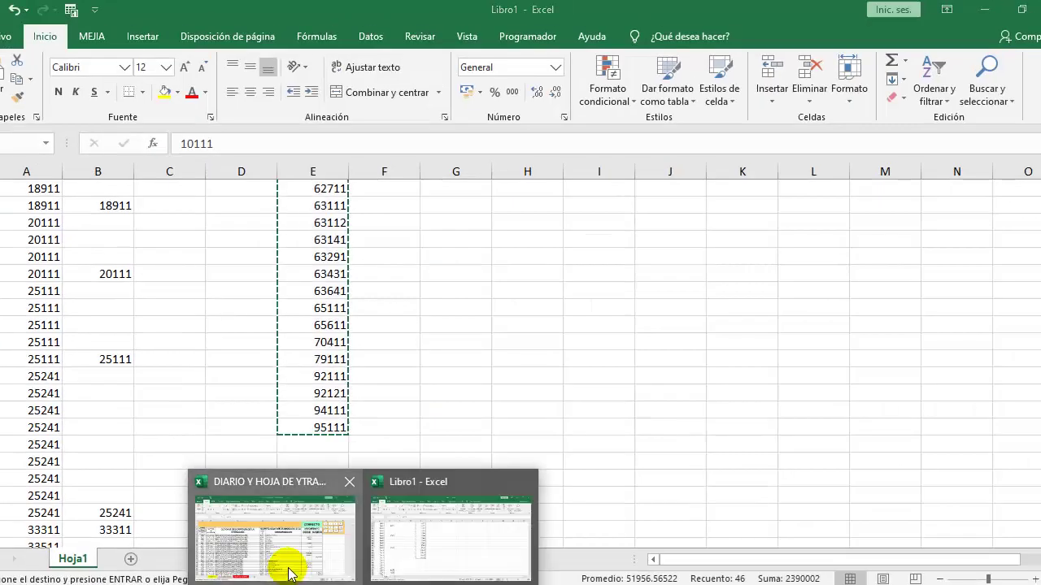
Paste the 46 unique codes as values into the HOJA DE TRABAJO CUENTAS column.
{"action": "left_click", "coordinate": [279, 537]}
{"action": "left_click", "coordinate": [284, 558]}
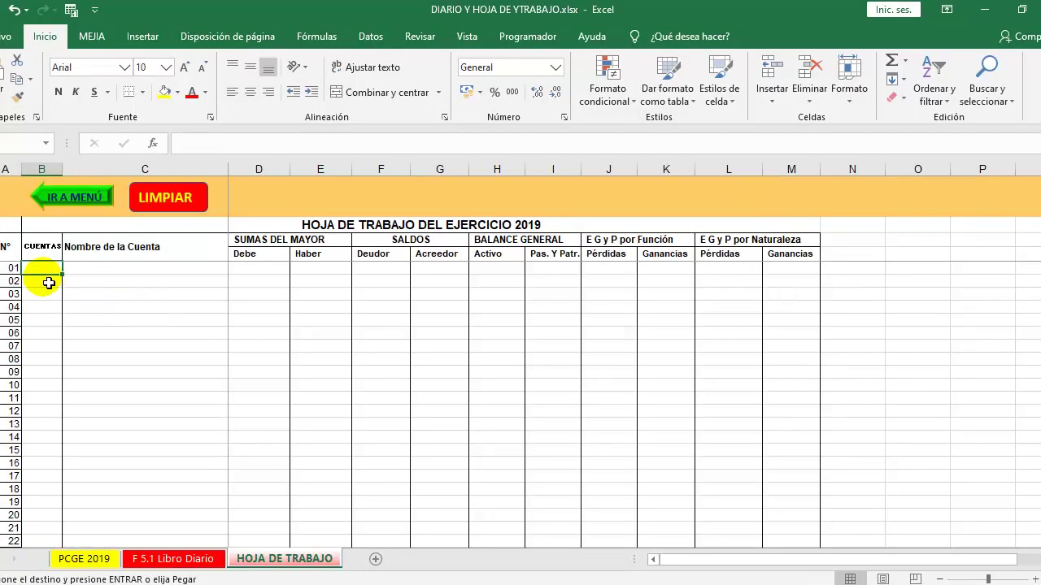
{"action": "key", "text": "ctrl+v"}
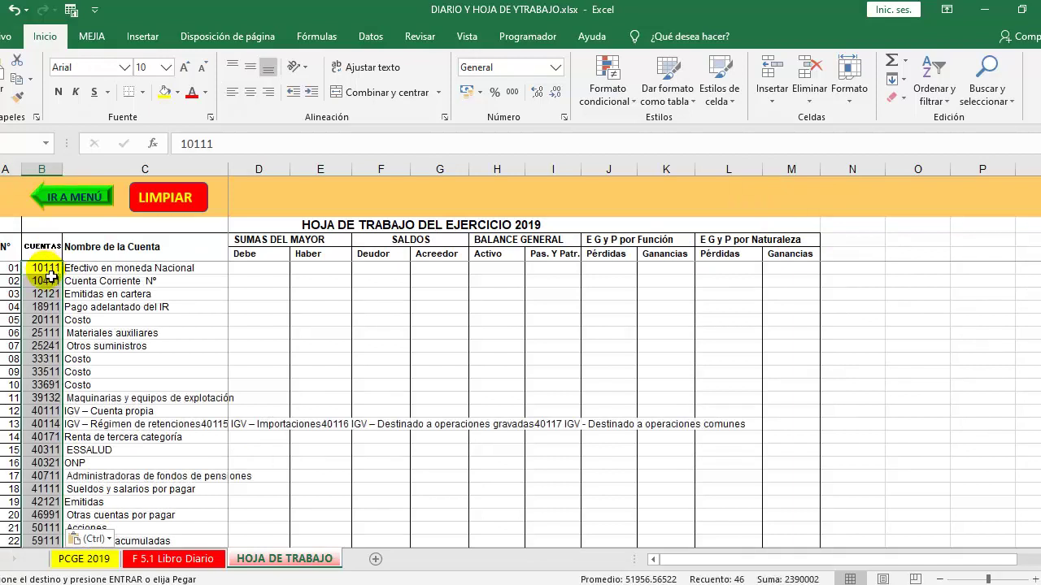
{"action": "left_click", "coordinate": [87, 539]}
{"action": "left_click", "coordinate": [89, 489]}
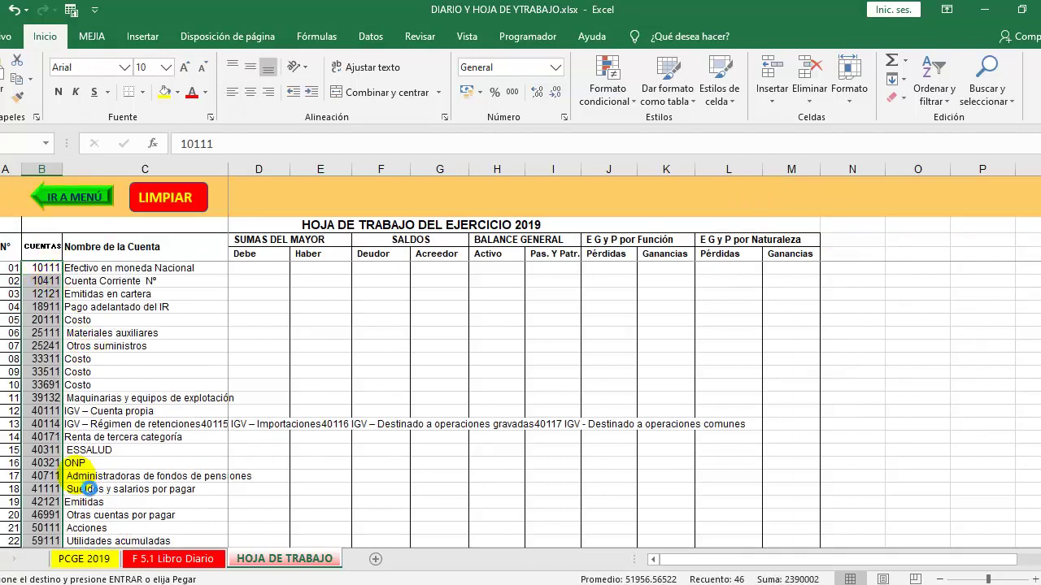
{"action": "left_click", "coordinate": [260, 273]}
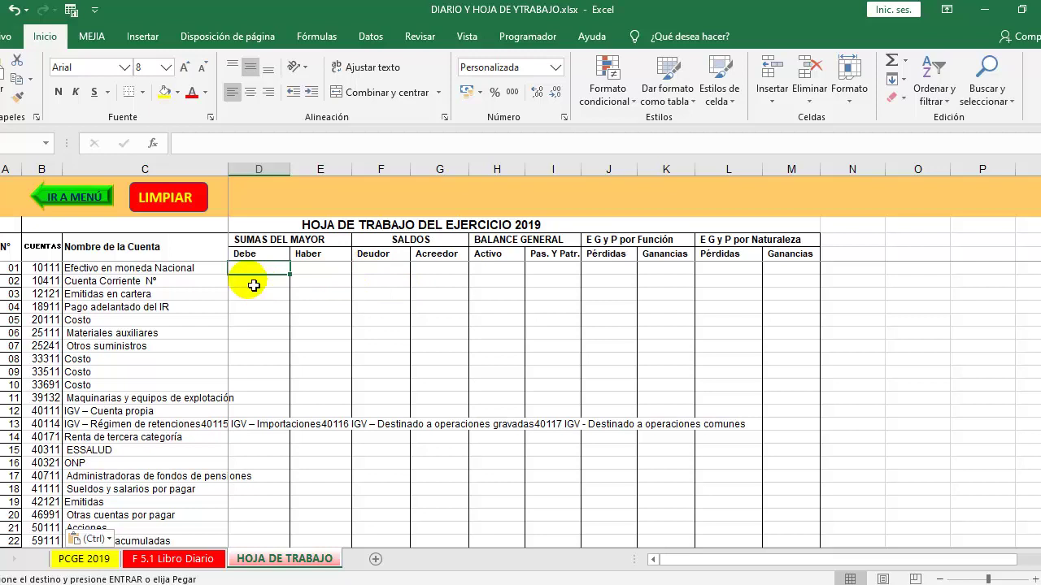
Enter =SI(B7="","",SUMAR.SI(DIARIO_CUENTAS,B7,DIARIO_DEBE)) in D7, accepting Excel's correction.
{"action": "type", "text": "=SI"}
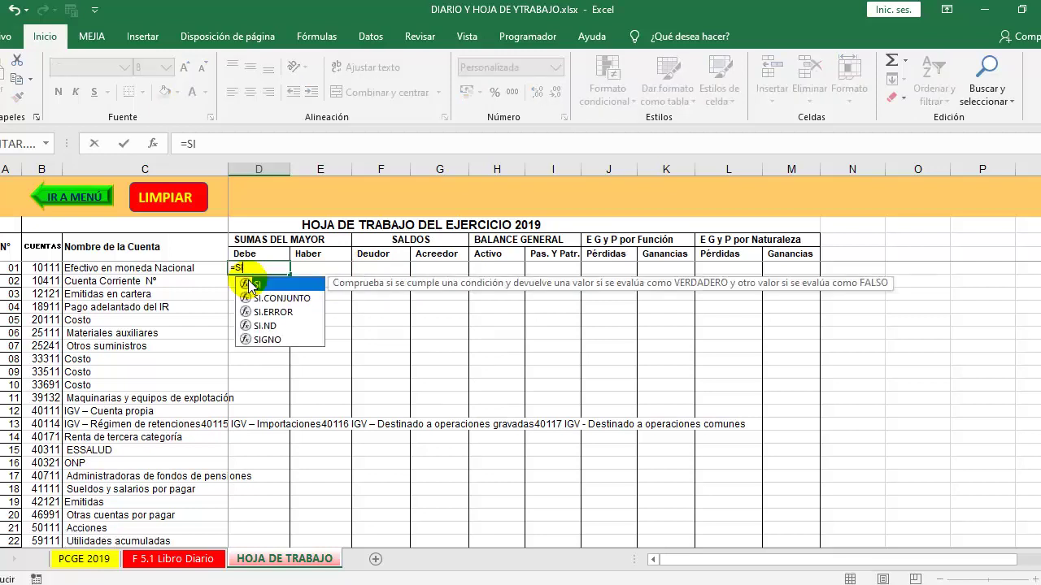
{"action": "double_click", "coordinate": [249, 285]}
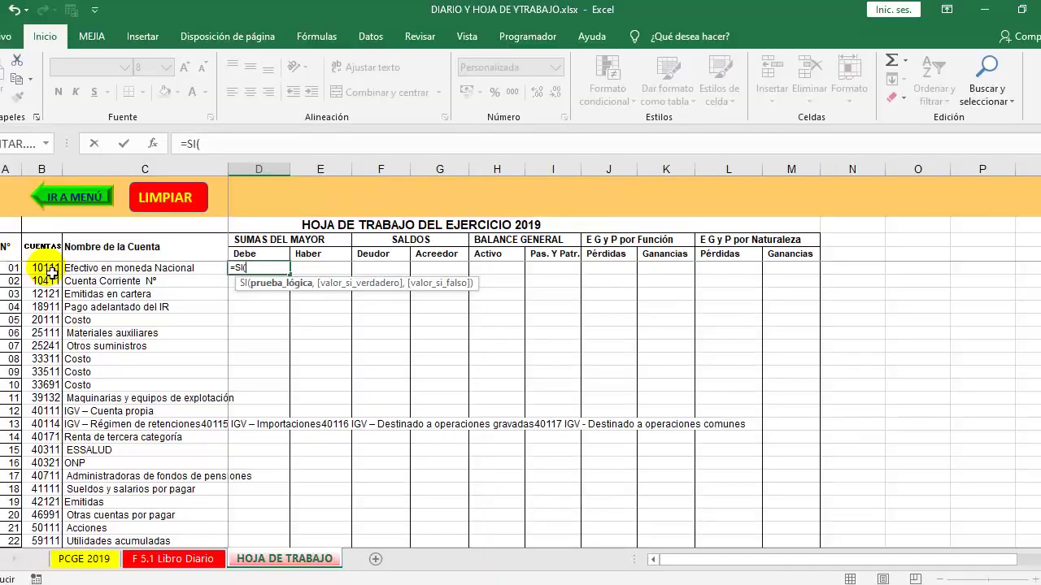
{"action": "left_click", "coordinate": [49, 271]}
{"action": "type", "text": "="}
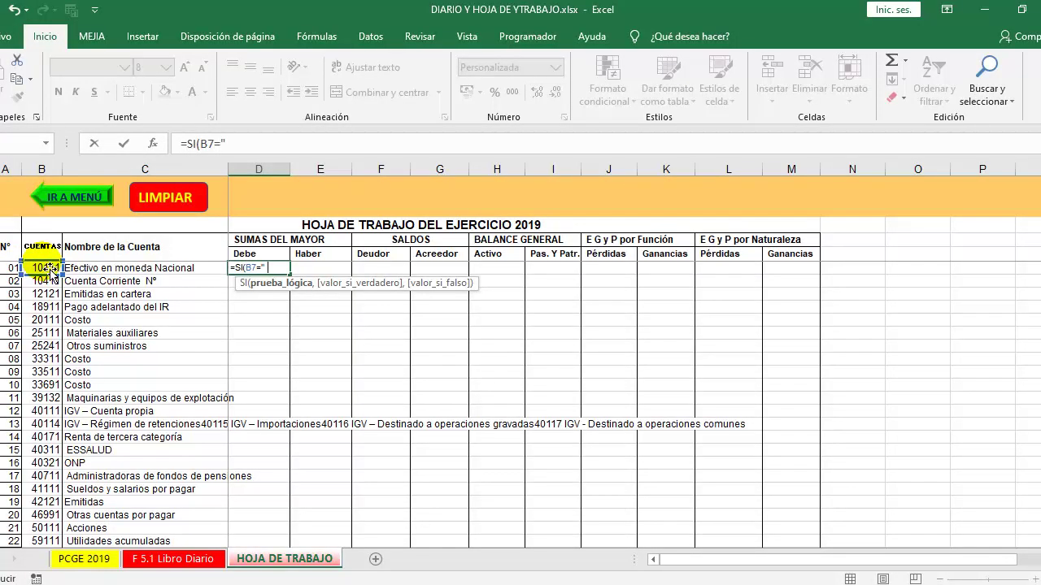
{"action": "type", "text": "\"\",\"\""}
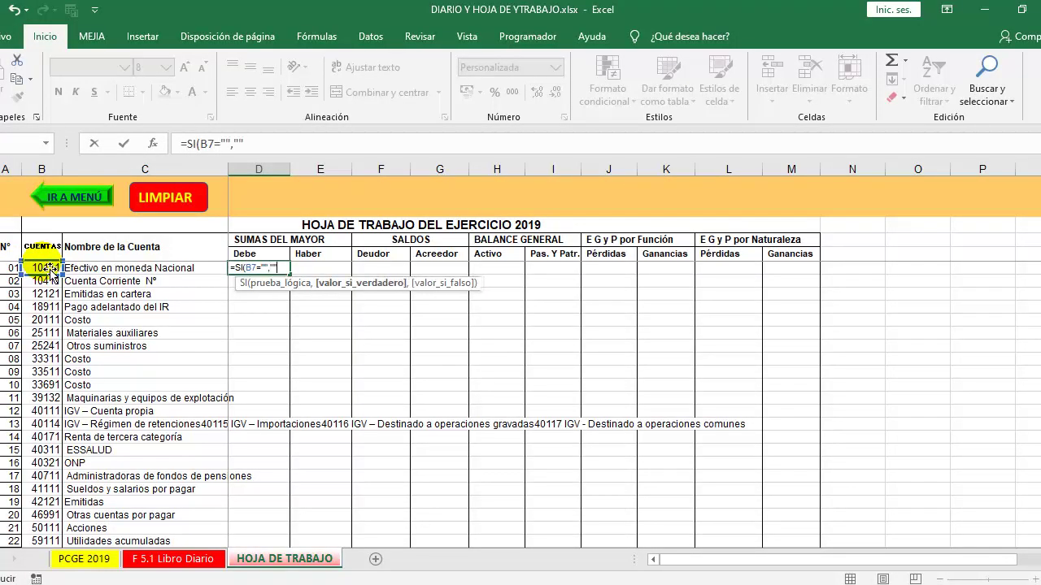
{"action": "type", "text": ",SUMAR."}
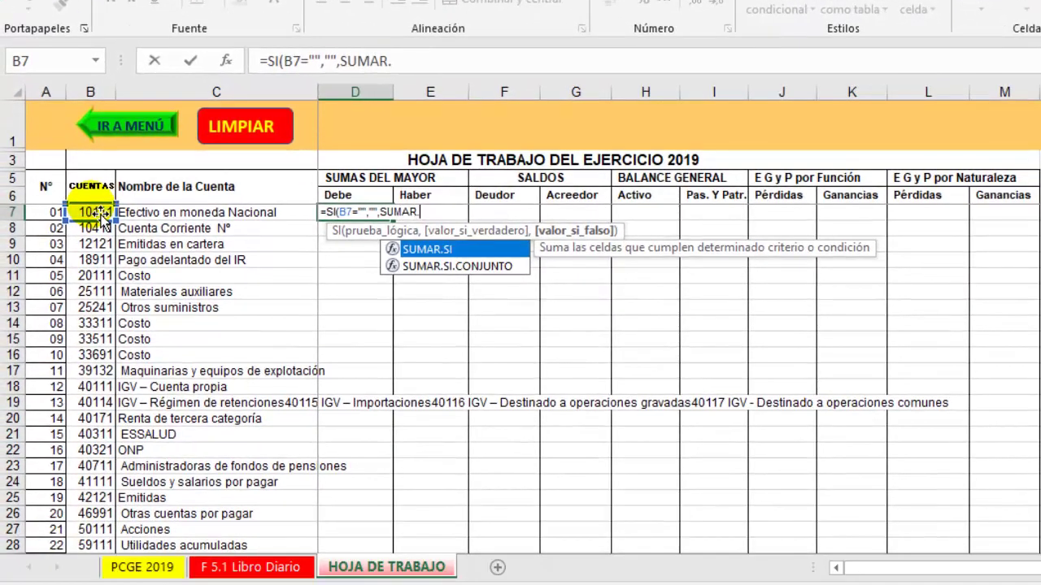
{"action": "double_click", "coordinate": [427, 249]}
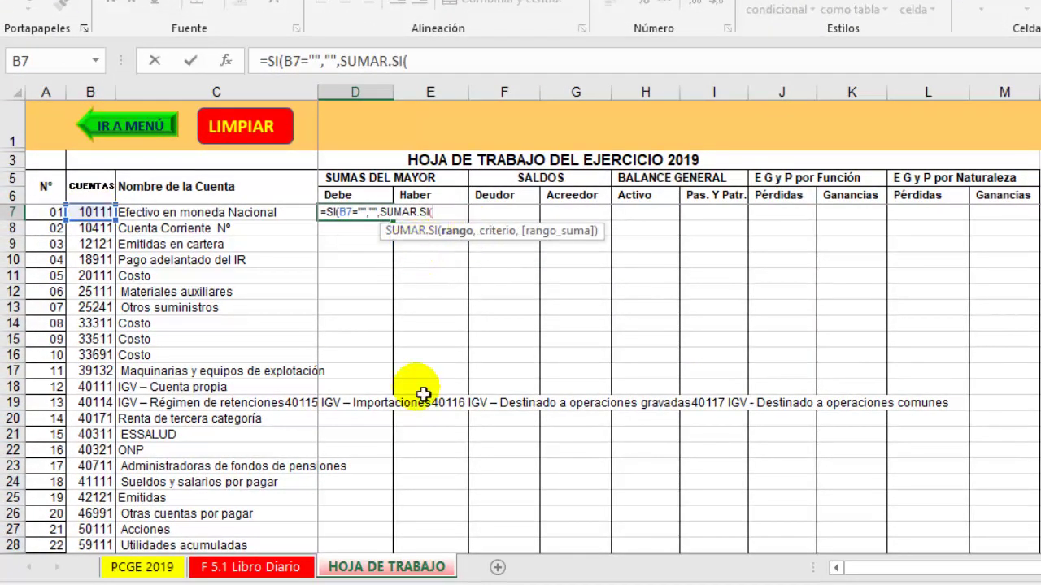
{"action": "type", "text": "DIAR"}
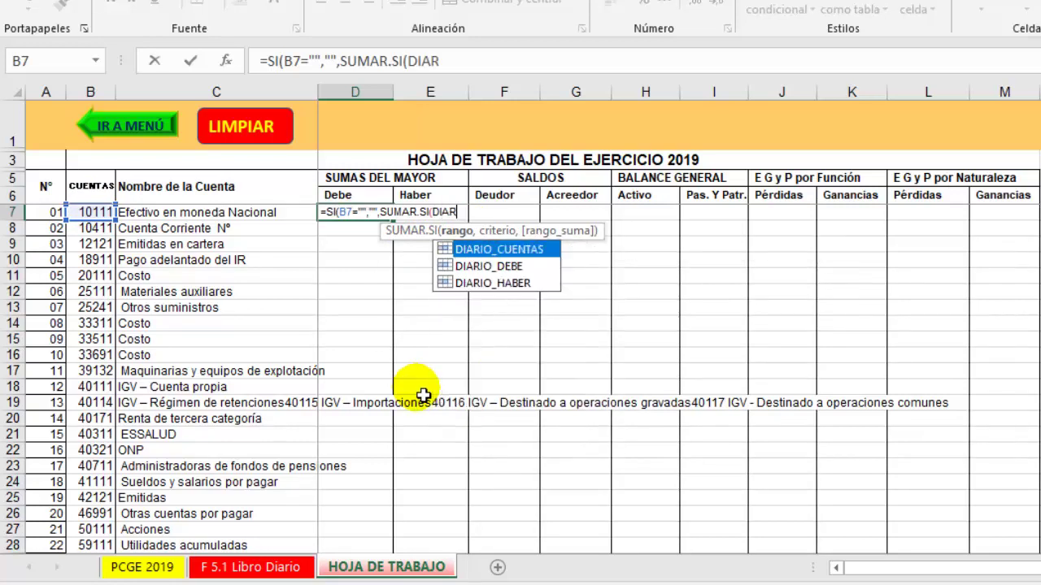
{"action": "double_click", "coordinate": [509, 257]}
{"action": "type", "text": ","}
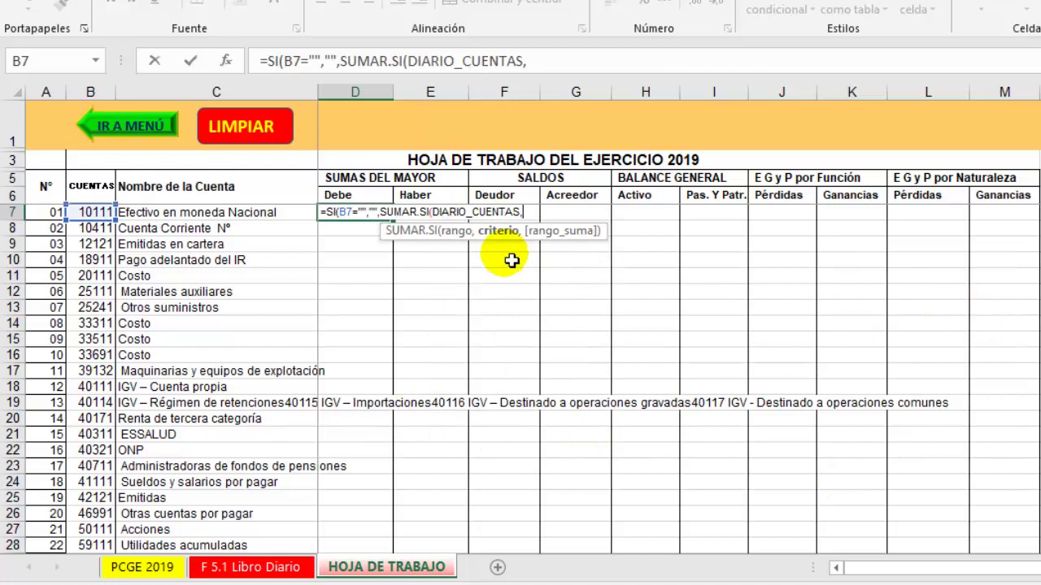
{"action": "left_click", "coordinate": [96, 214]}
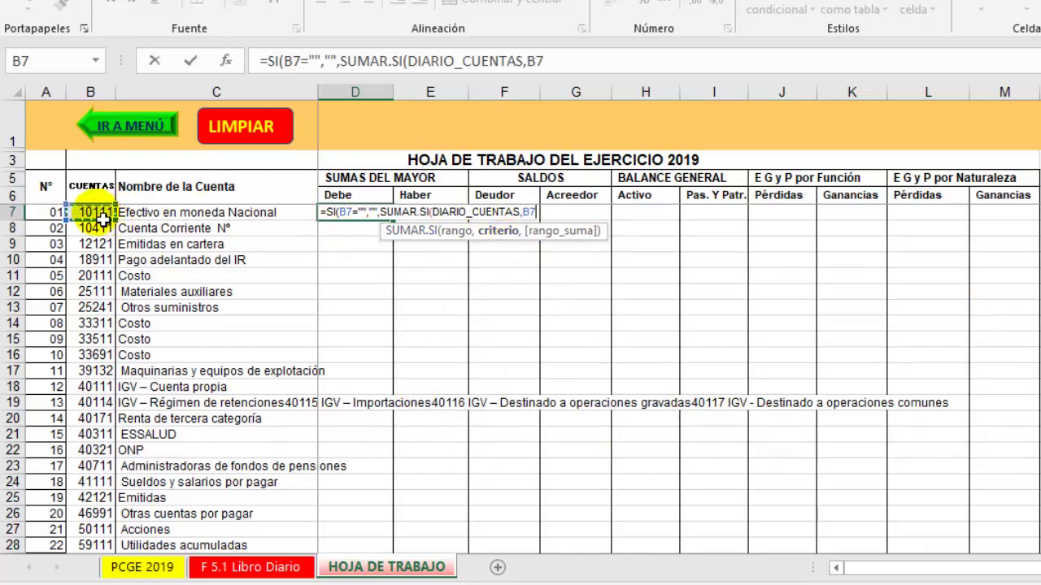
{"action": "type", "text": ","}
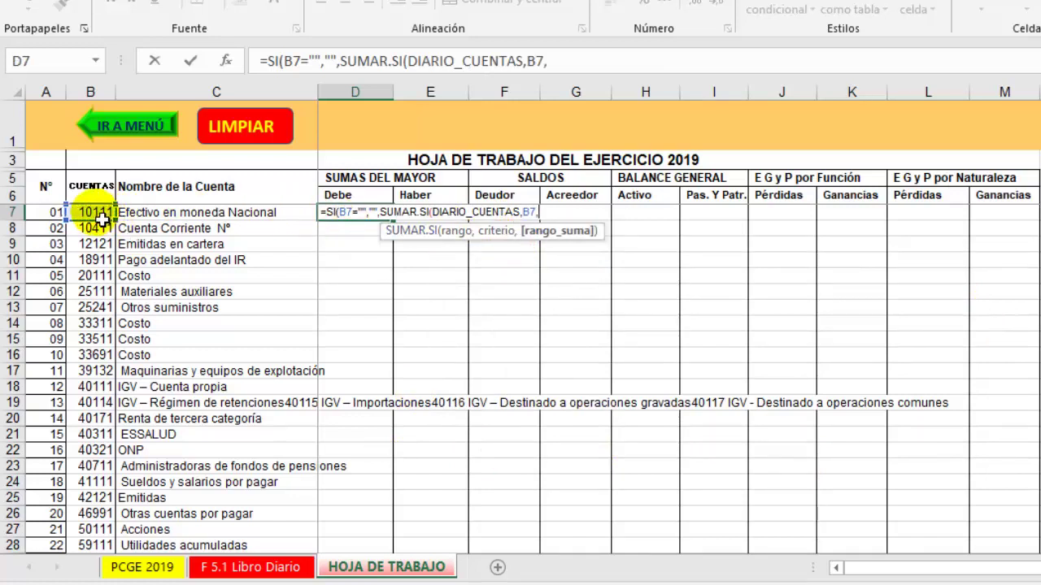
{"action": "type", "text": "D"}
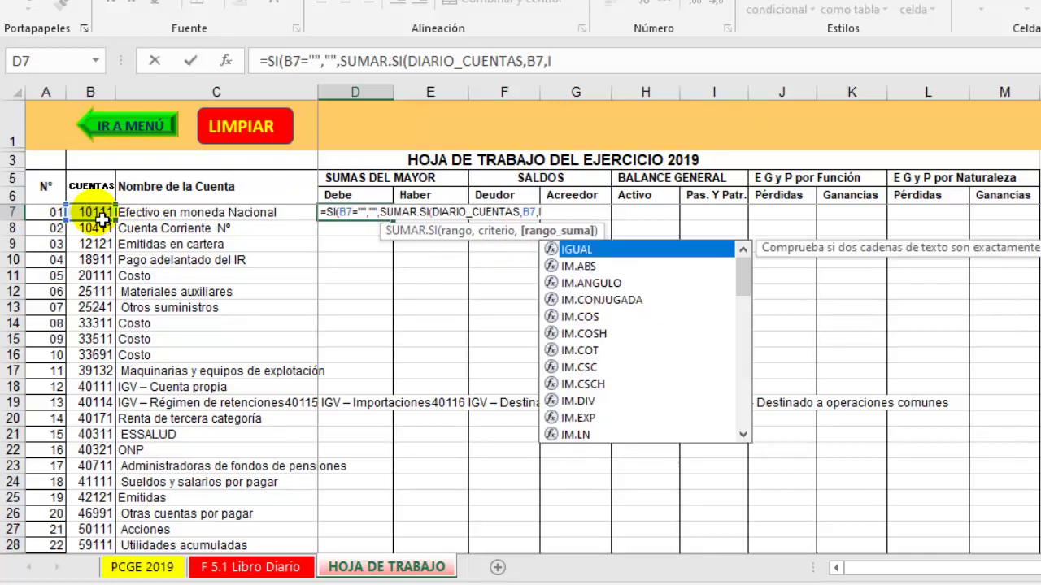
{"action": "type", "text": "IAR"}
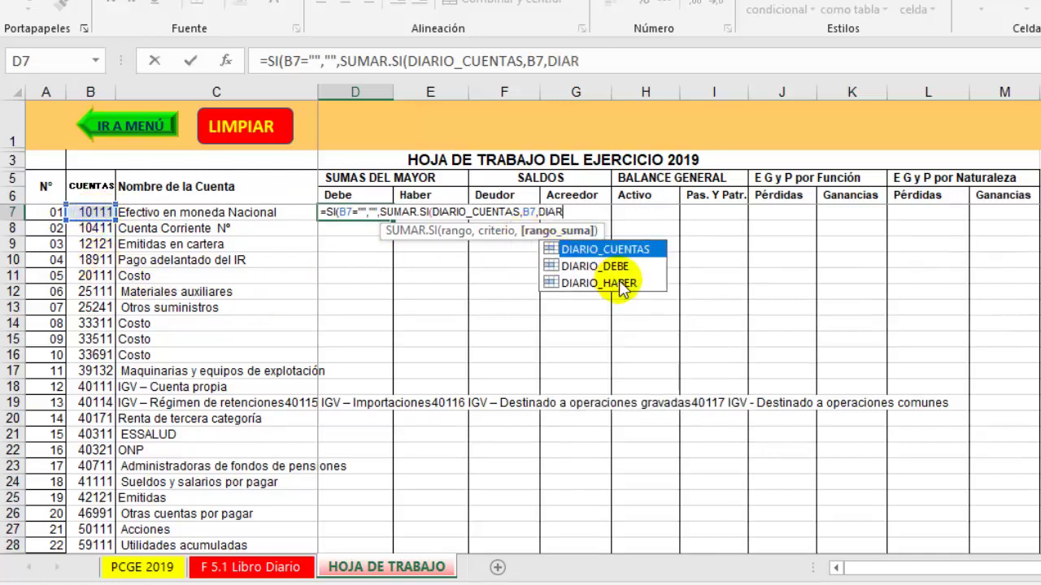
{"action": "double_click", "coordinate": [631, 268]}
{"action": "key", "text": "Return"}
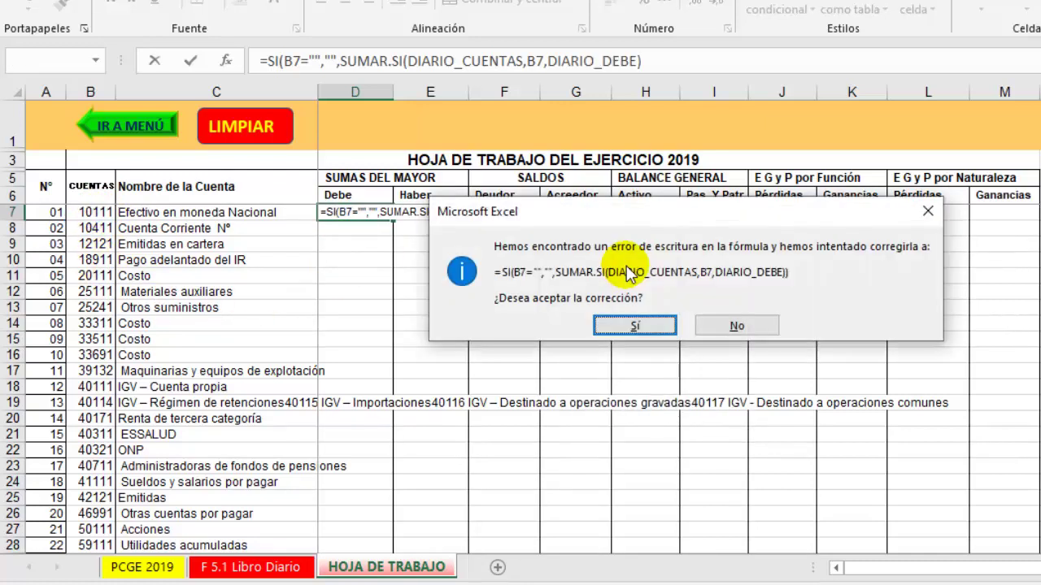
{"action": "key", "text": "Return"}
Enter =SI(B7="","",SUMAR.SI(DIARIO_CUENTAS,B7,DIARIO_HABER)) in E7, accepting Excel's correction.
{"action": "left_click", "coordinate": [420, 217]}
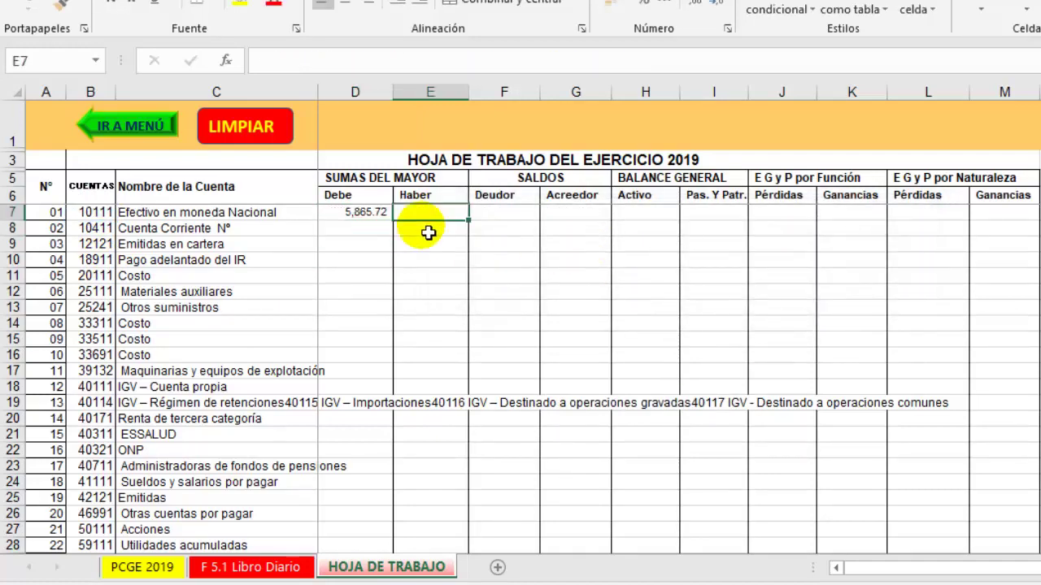
{"action": "type", "text": "=SI"}
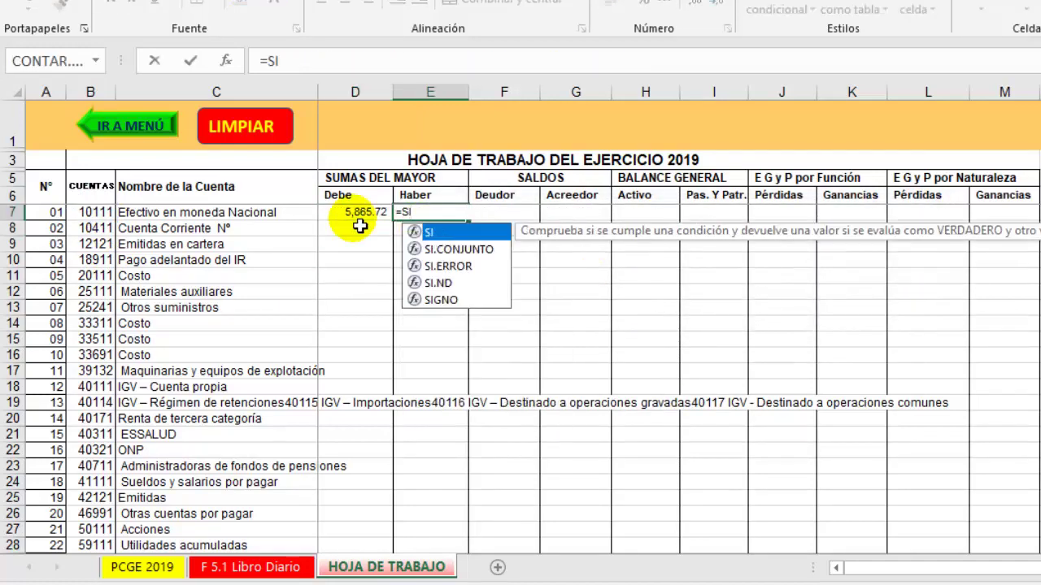
{"action": "type", "text": "("}
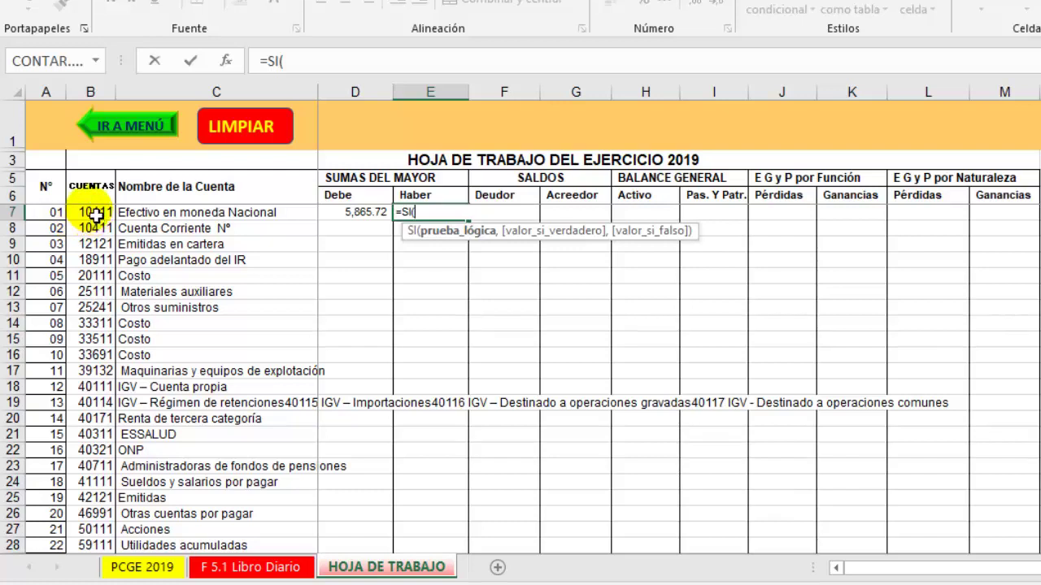
{"action": "left_click", "coordinate": [98, 214]}
{"action": "type", "text": "="}
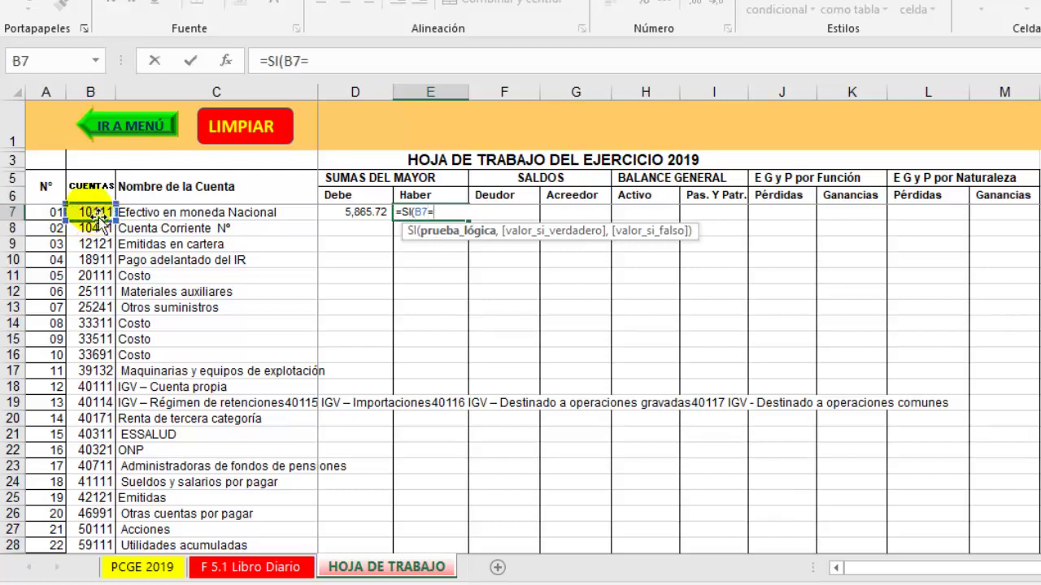
{"action": "type", "text": "\"\",\"\","}
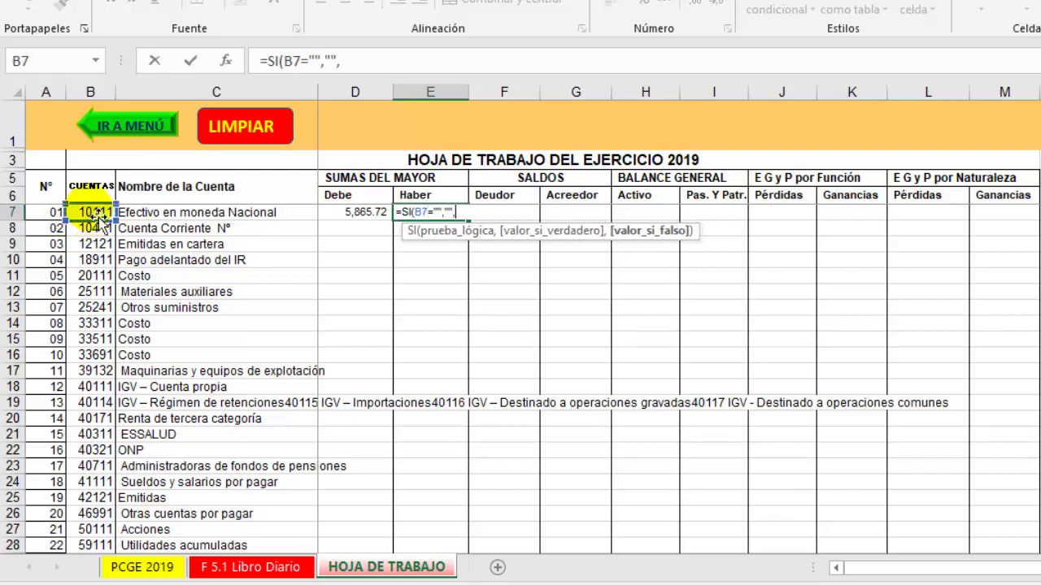
{"action": "type", "text": "SUM"}
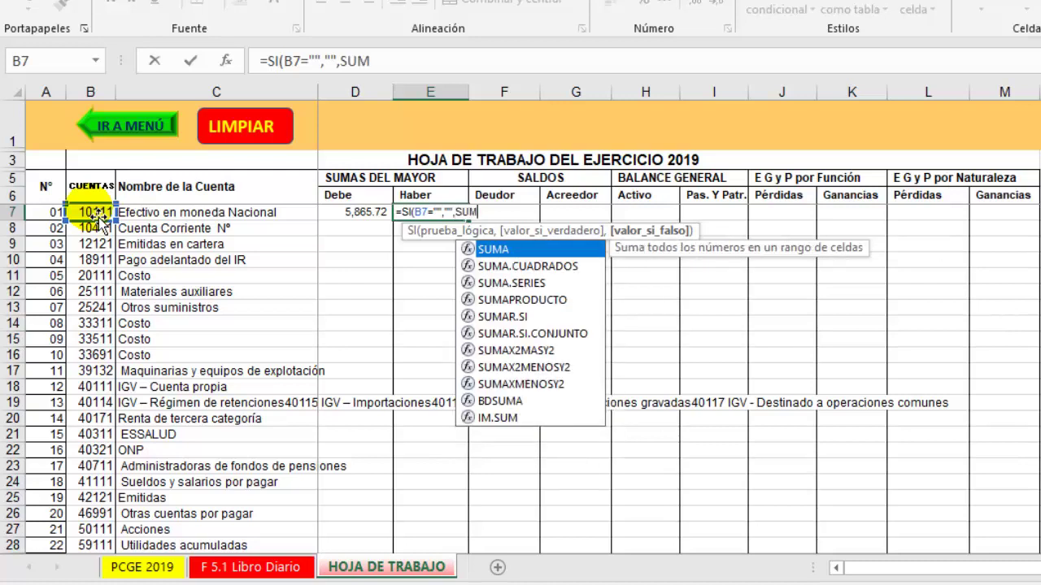
{"action": "type", "text": "AR.SI("}
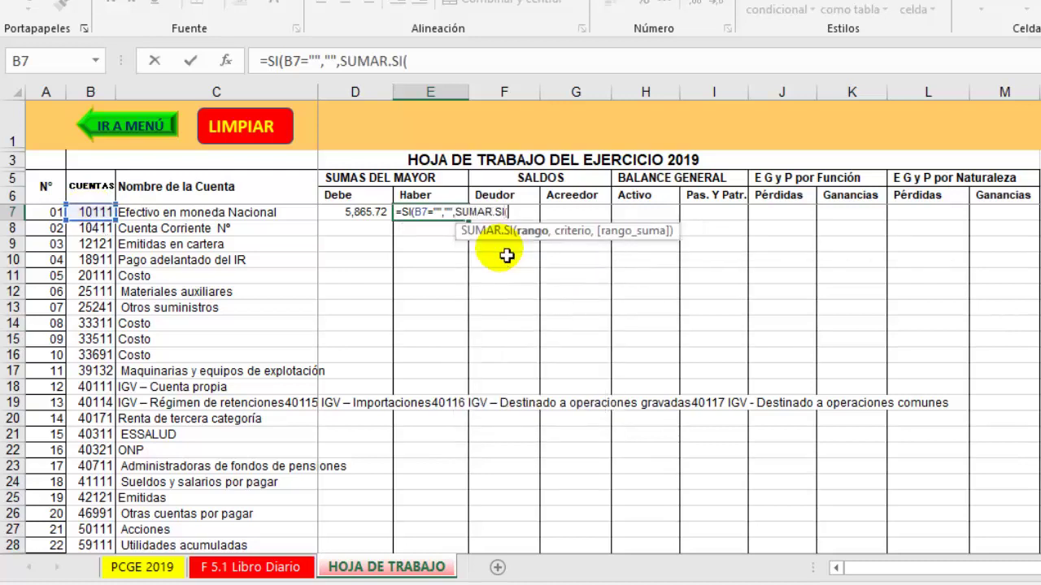
{"action": "type", "text": "DIAR"}
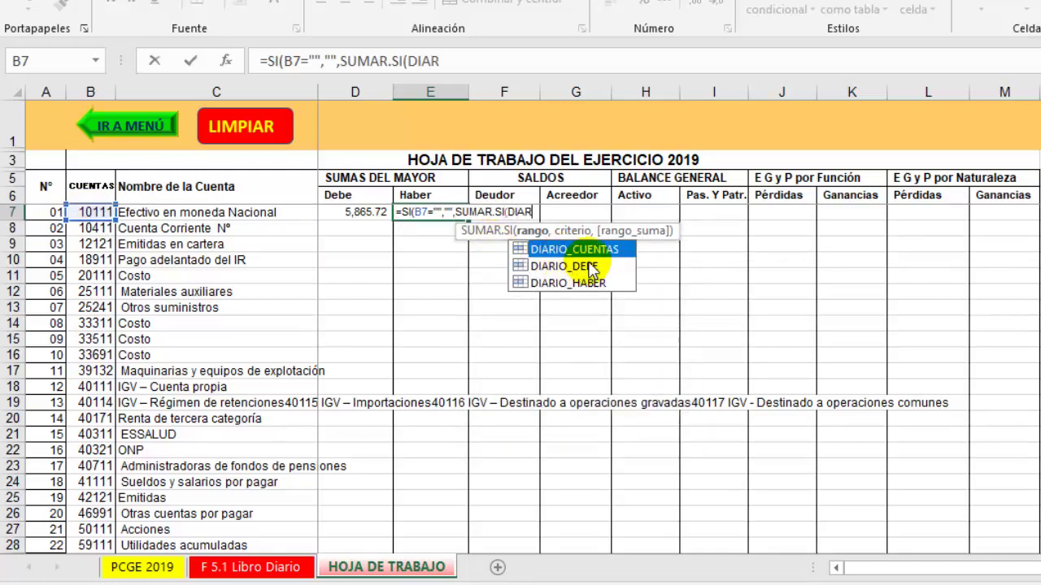
{"action": "double_click", "coordinate": [543, 249]}
{"action": "type", "text": ","}
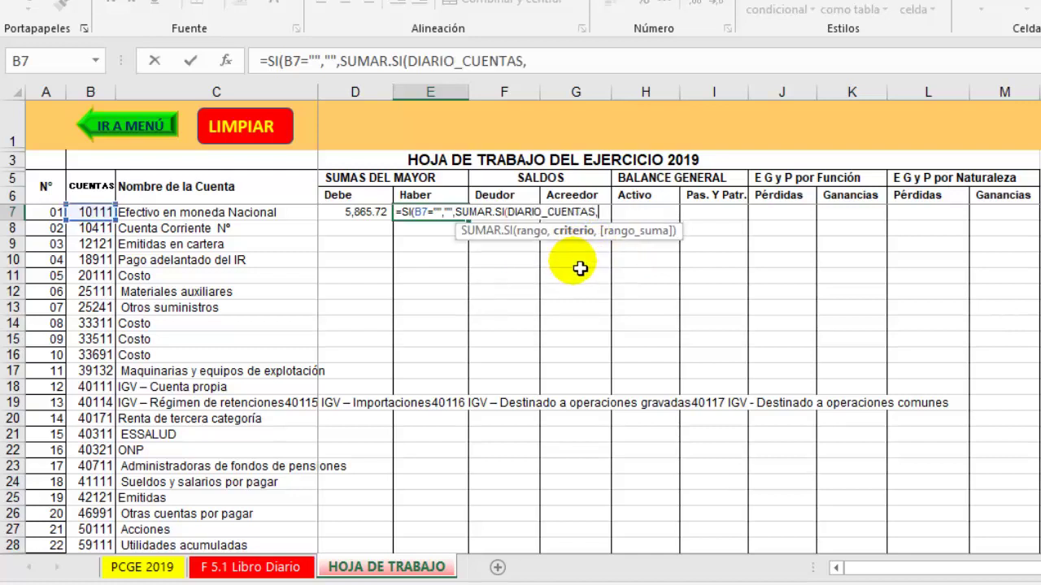
{"action": "left_click", "coordinate": [100, 217]}
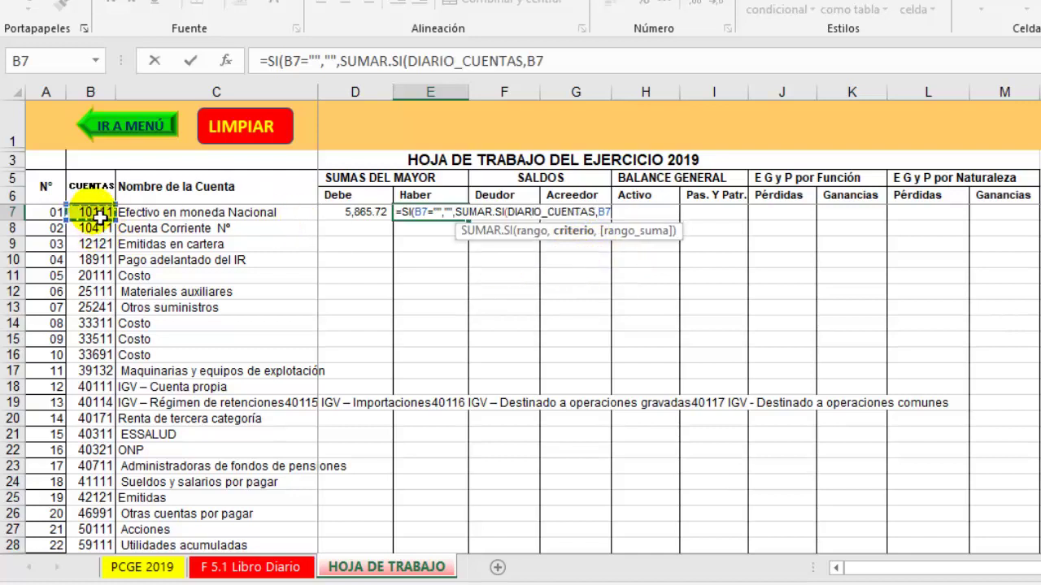
{"action": "type", "text": ","}
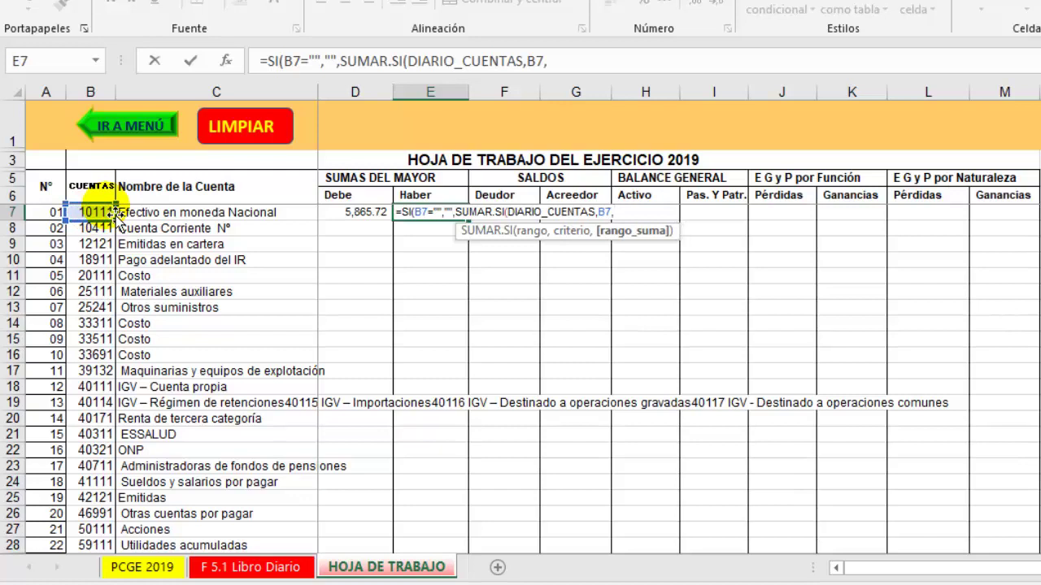
{"action": "type", "text": "DIAR"}
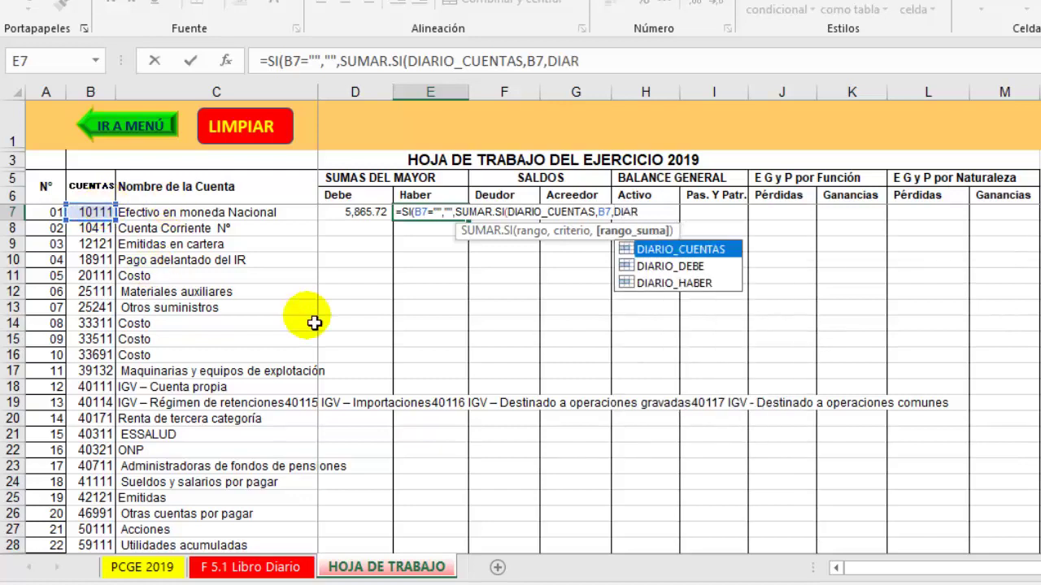
{"action": "double_click", "coordinate": [672, 282]}
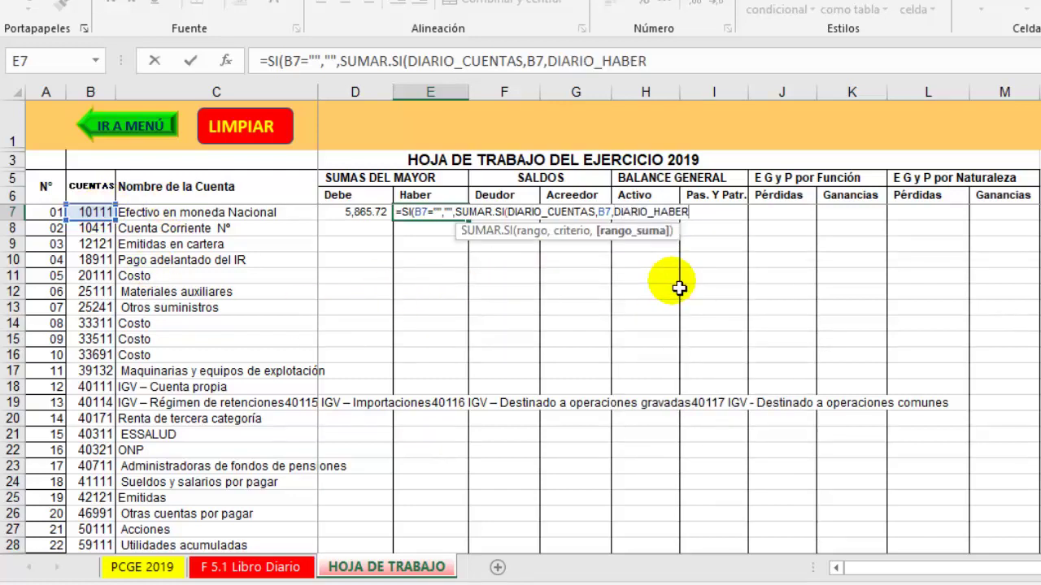
{"action": "type", "text": ")"}
{"action": "key", "text": "Return"}
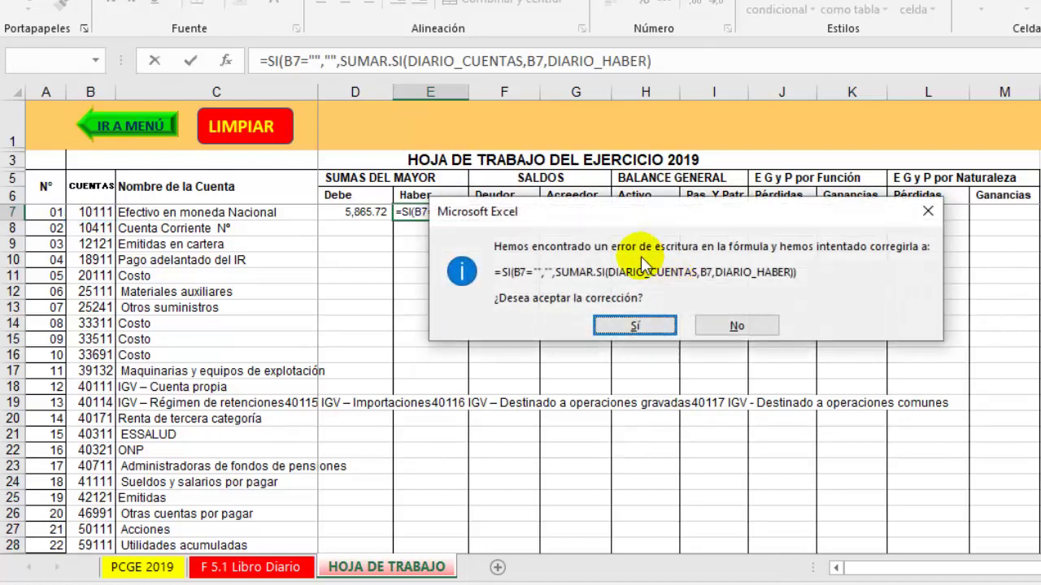
{"action": "key", "text": "Return"}
{"action": "left_click", "coordinate": [510, 217]}
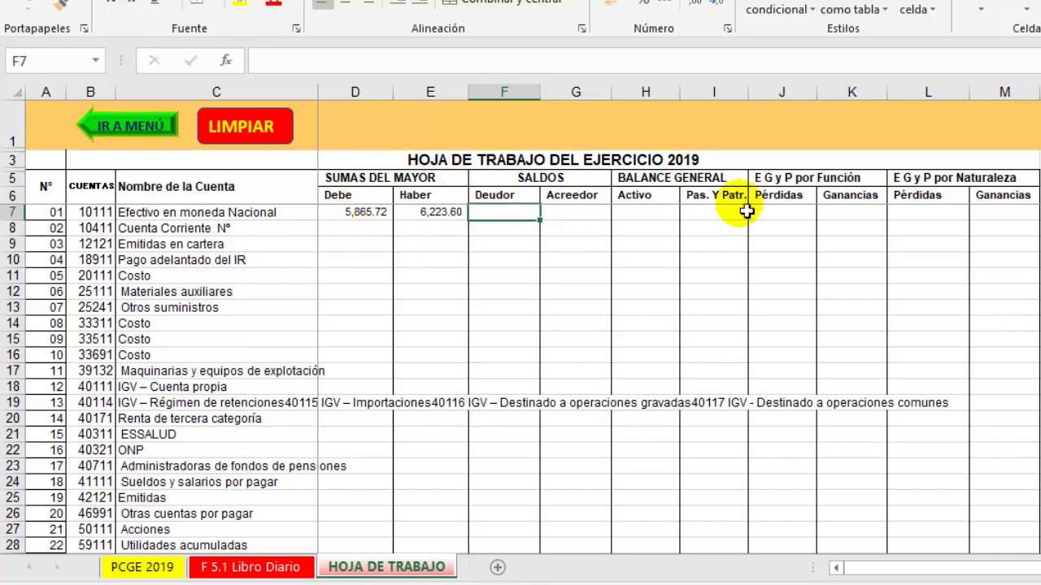
Build the Deudor formula =SI(D7>E7,D7-E7,"") in cell F7.
{"action": "type", "text": "="}
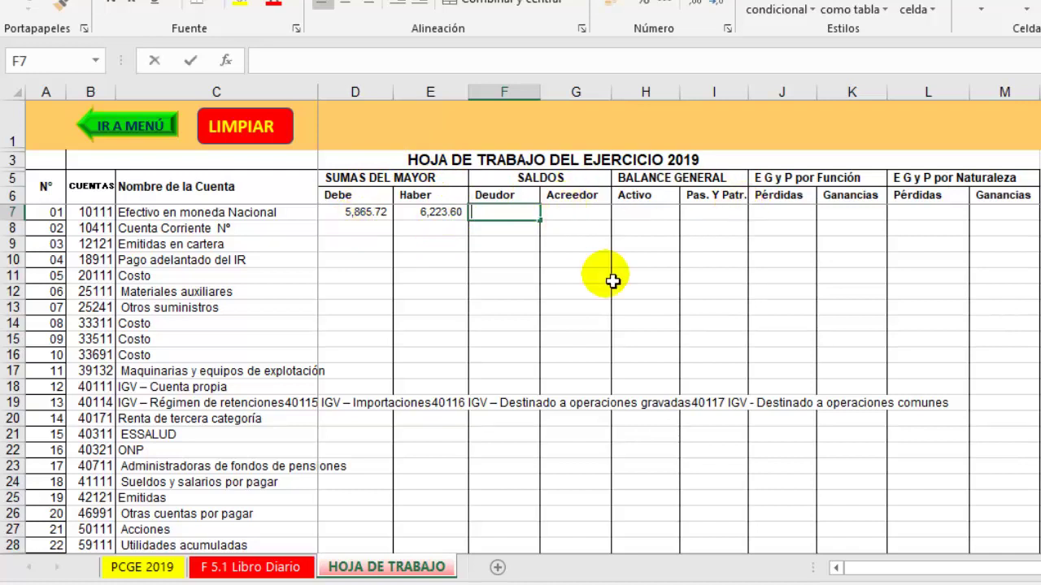
{"action": "type", "text": "SI"}
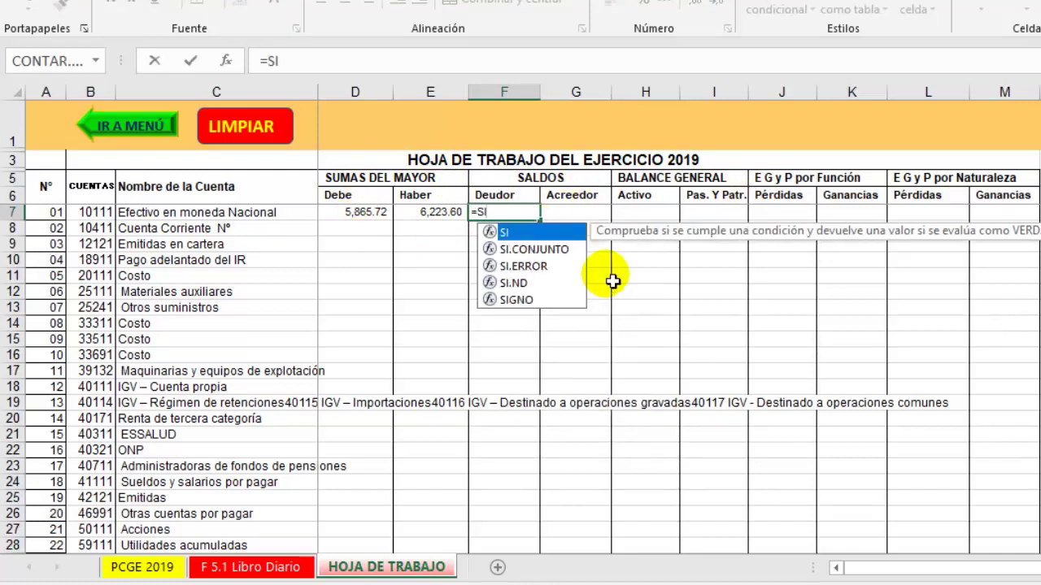
{"action": "type", "text": "("}
{"action": "left_click", "coordinate": [363, 215]}
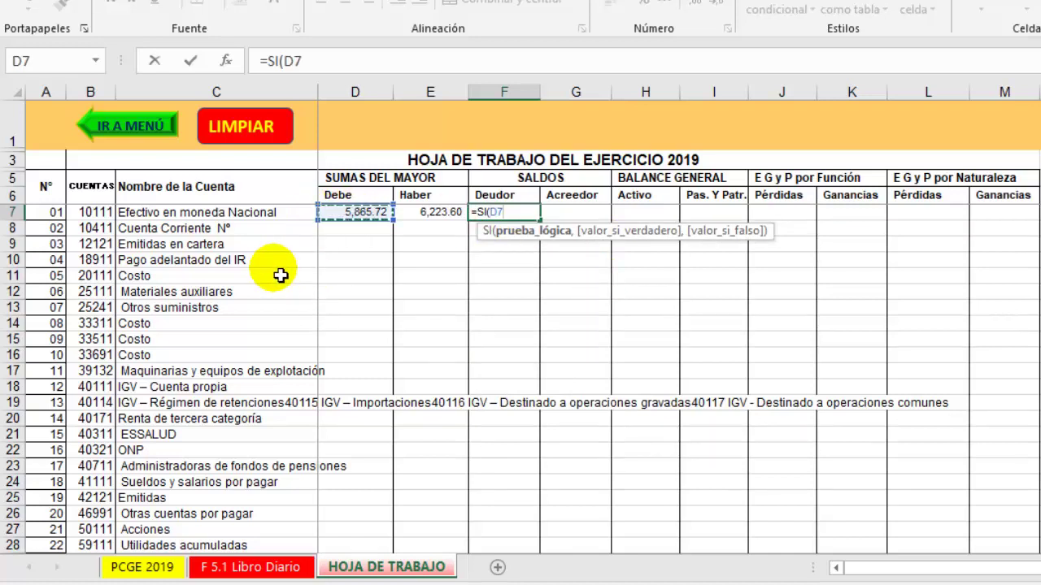
{"action": "type", "text": ">"}
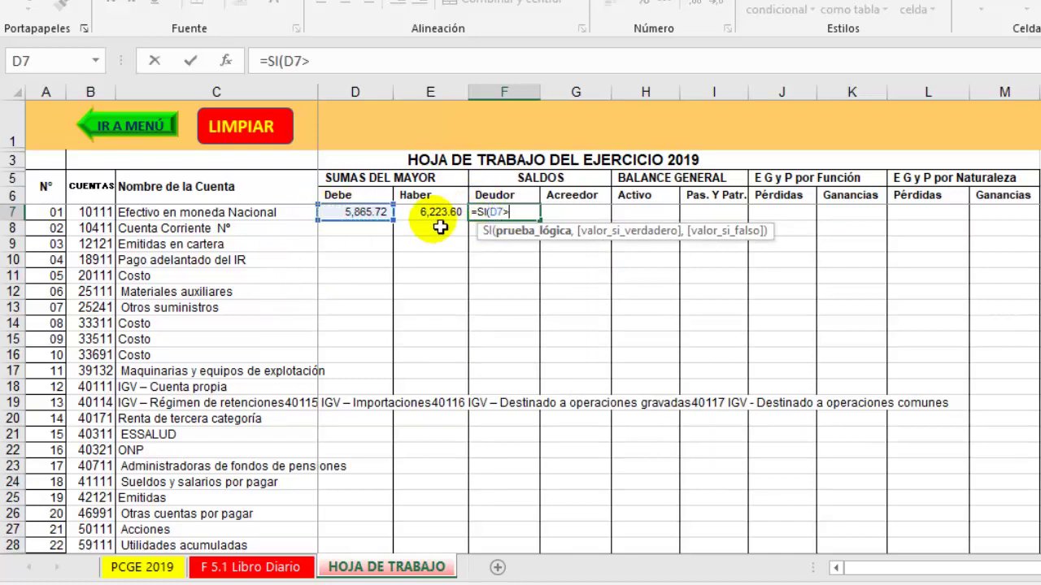
{"action": "left_click", "coordinate": [439, 218]}
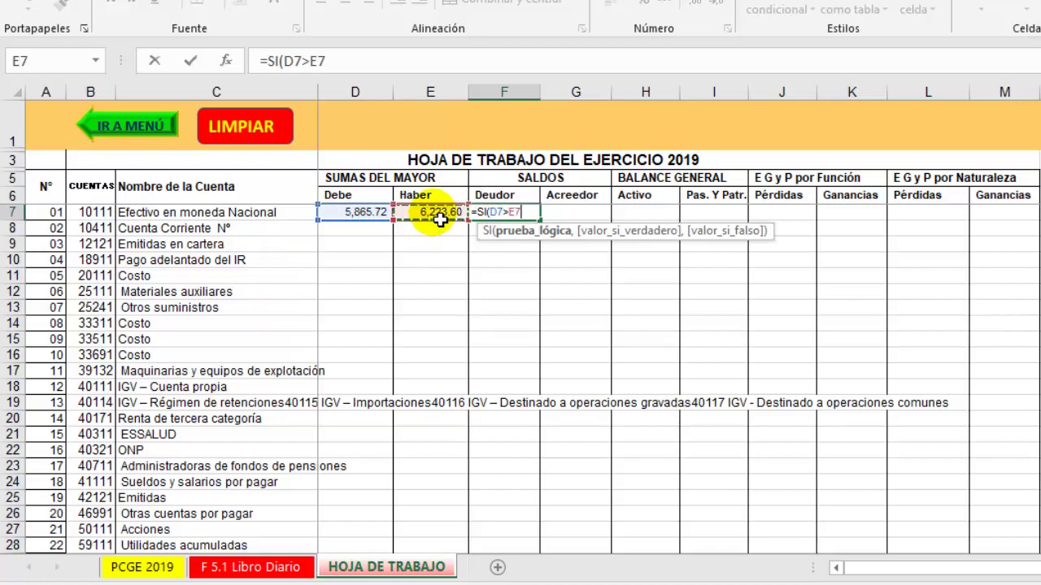
{"action": "type", "text": ","}
{"action": "left_click", "coordinate": [373, 217]}
{"action": "type", "text": "-"}
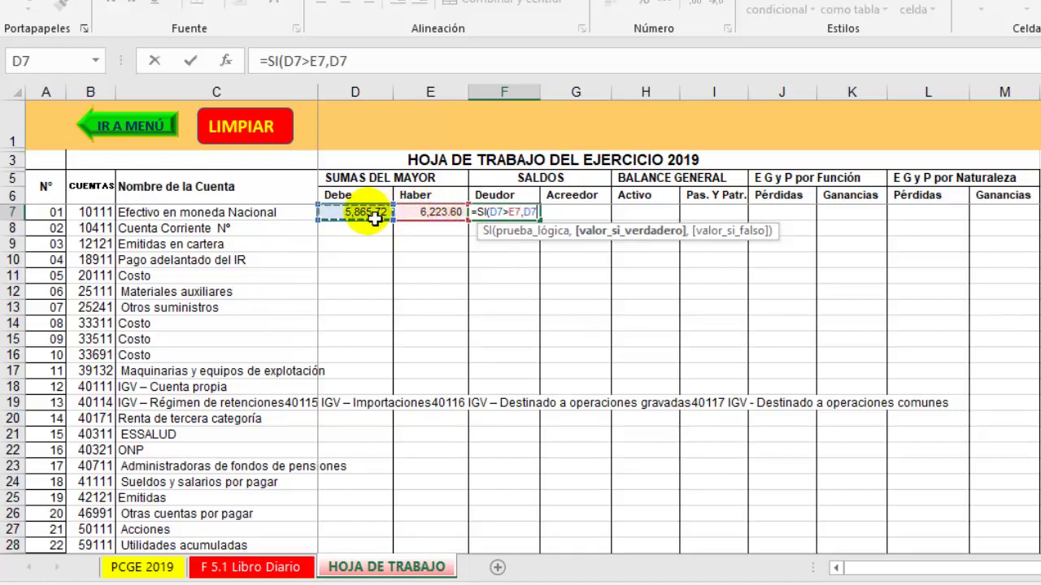
{"action": "left_click", "coordinate": [457, 218]}
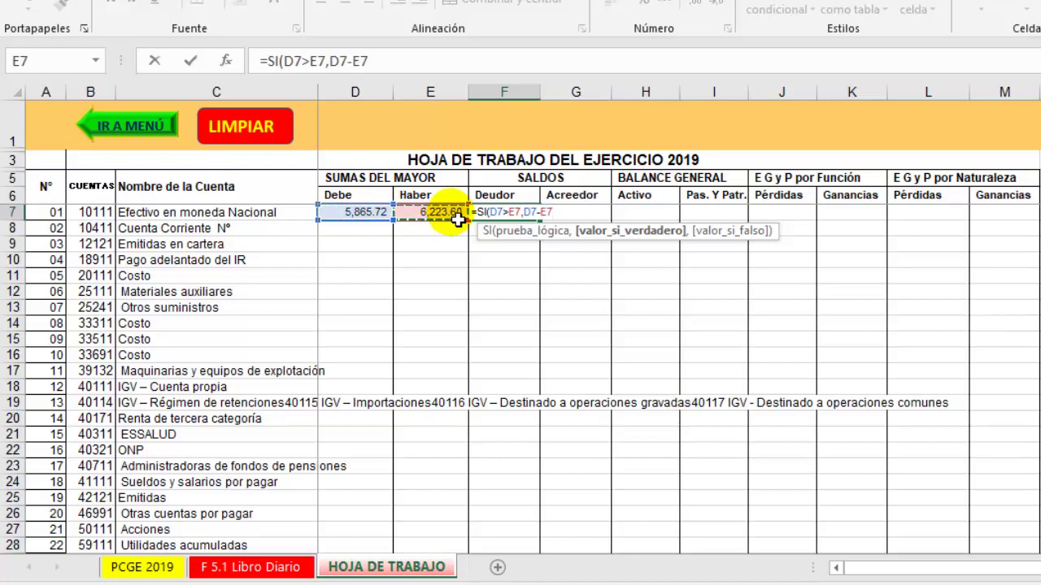
{"action": "type", "text": ",\""}
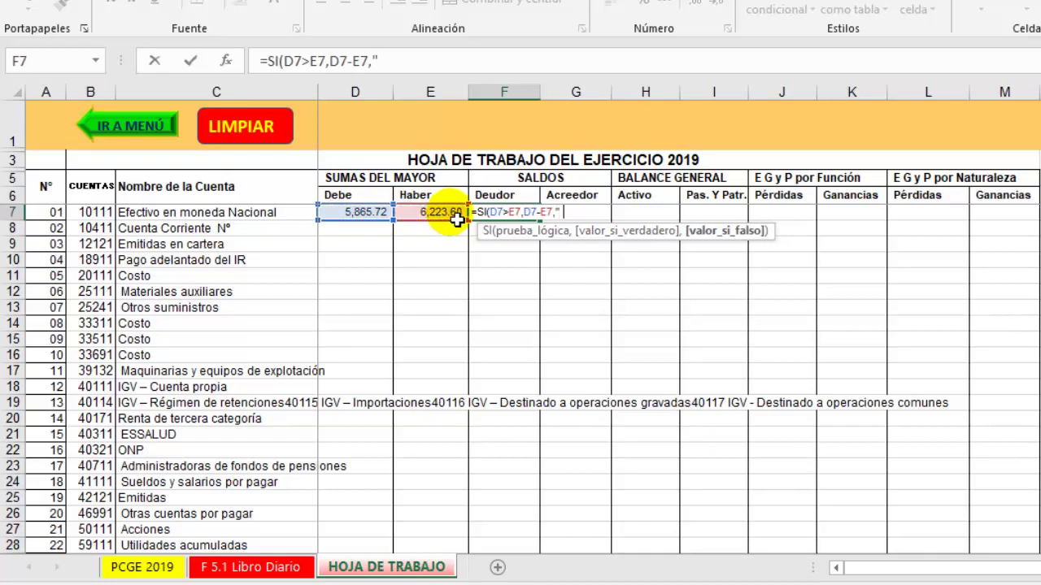
{"action": "type", "text": ")"}
Enter =SI(E7>D7,E7-D7,"") in G7 so the Acreedor balance shows 357.88.
{"action": "key", "text": "Return"}
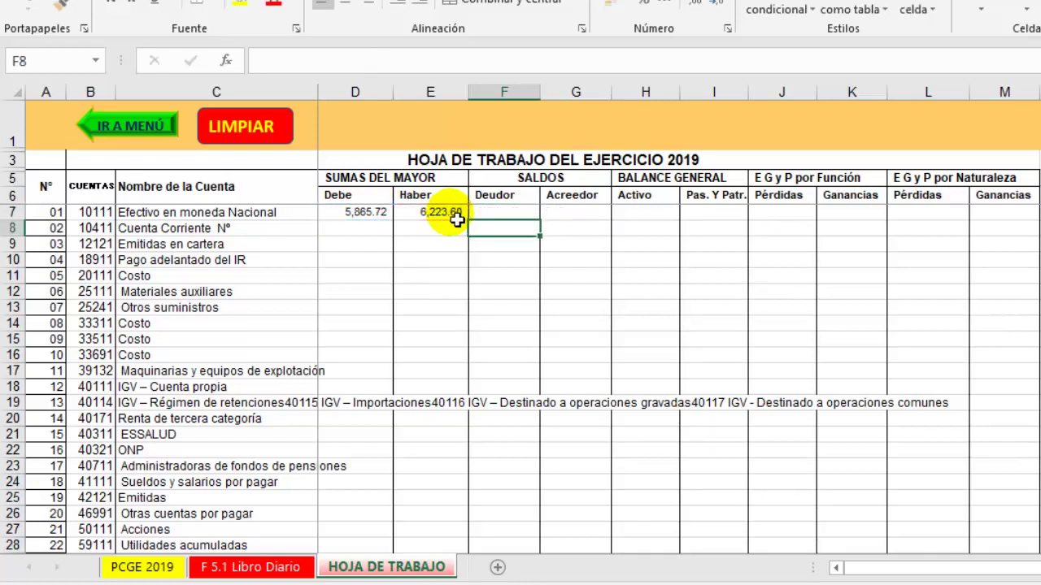
{"action": "left_click", "coordinate": [571, 214]}
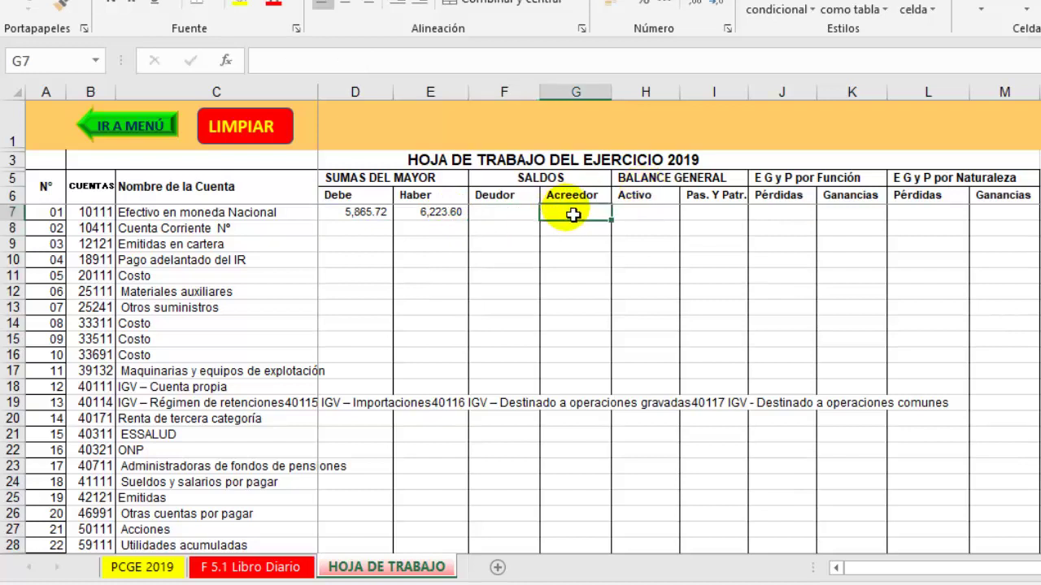
{"action": "type", "text": "=SI("}
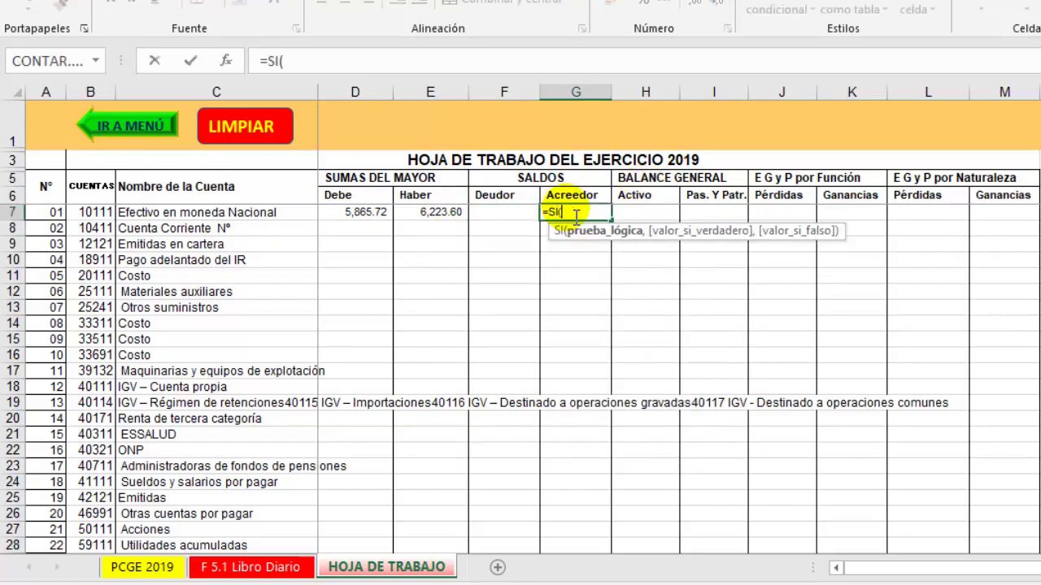
{"action": "left_click", "coordinate": [456, 213]}
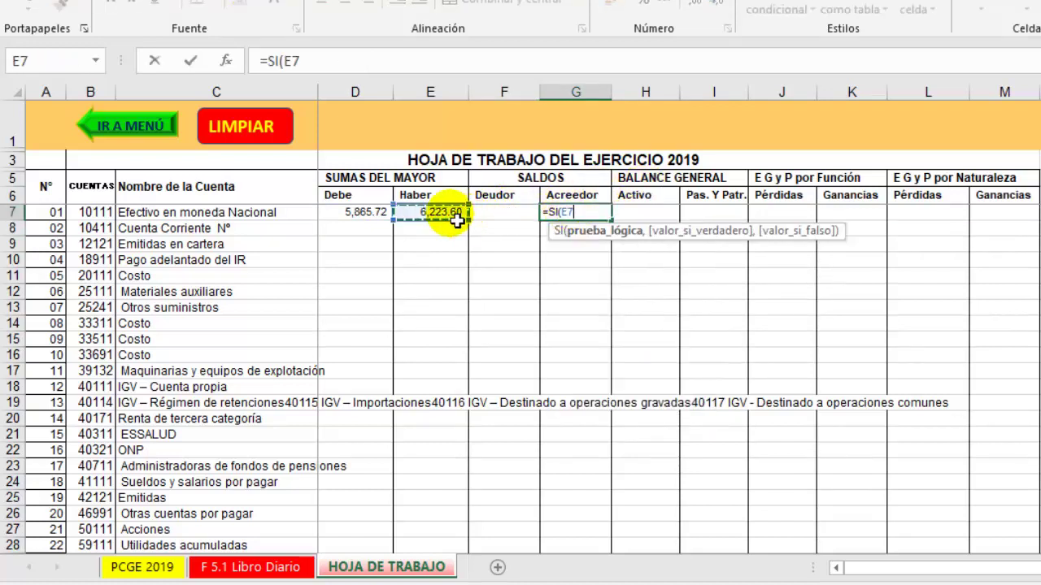
{"action": "type", "text": ">"}
{"action": "left_click", "coordinate": [370, 215]}
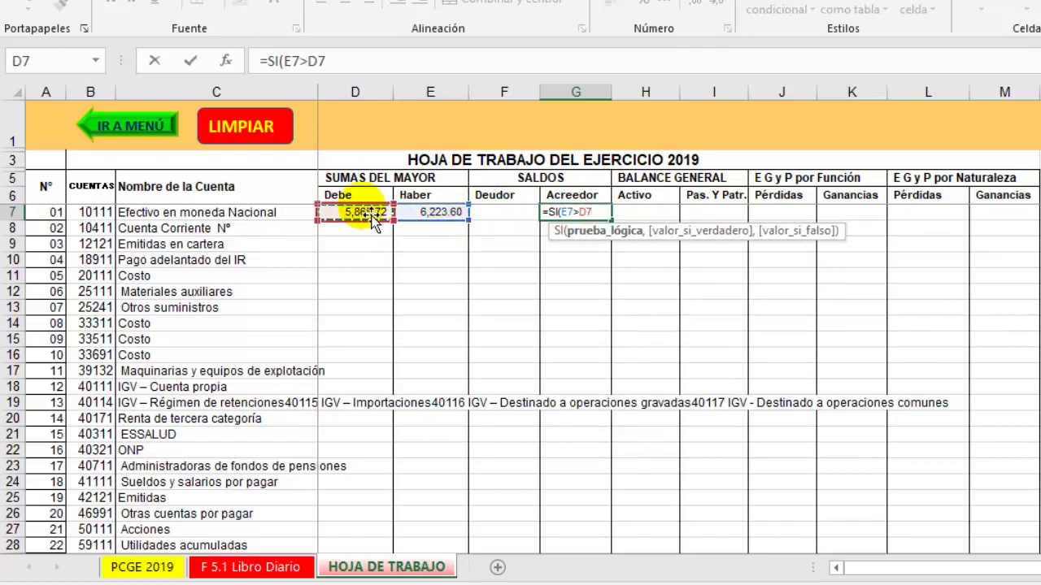
{"action": "type", "text": ","}
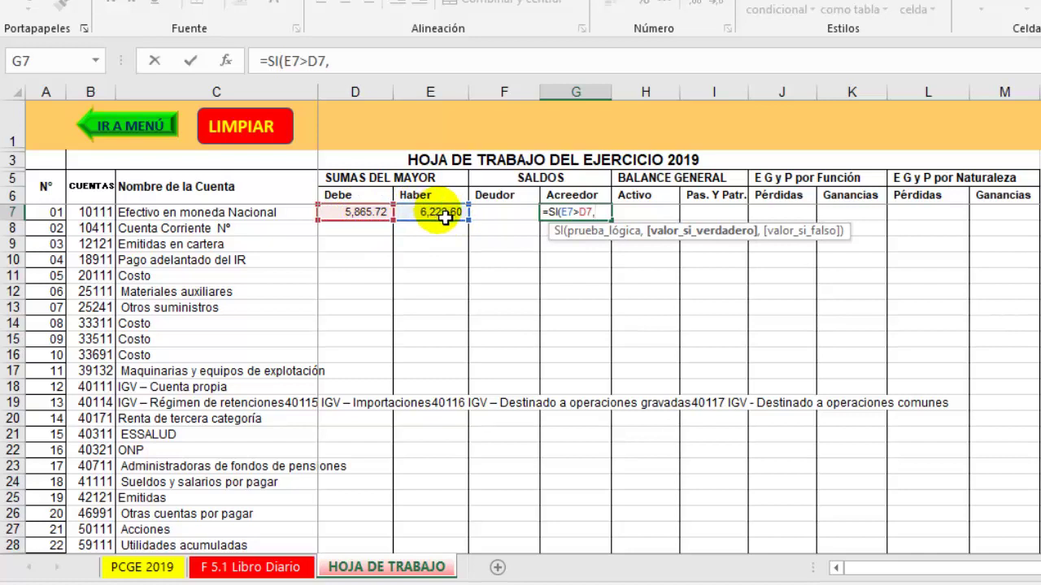
{"action": "left_click", "coordinate": [444, 214]}
{"action": "type", "text": "-"}
{"action": "left_click", "coordinate": [355, 218]}
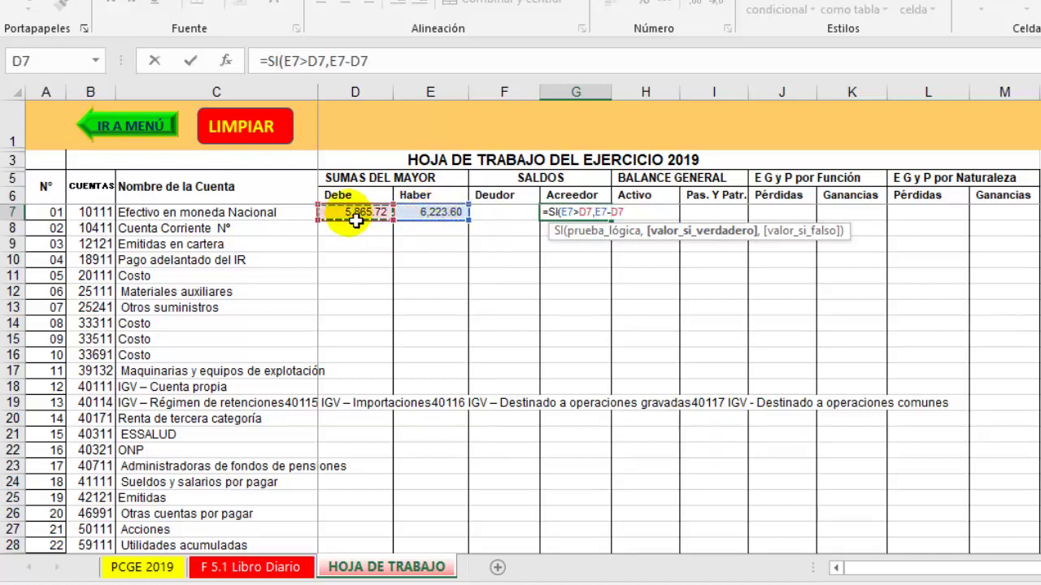
{"action": "type", "text": ","}
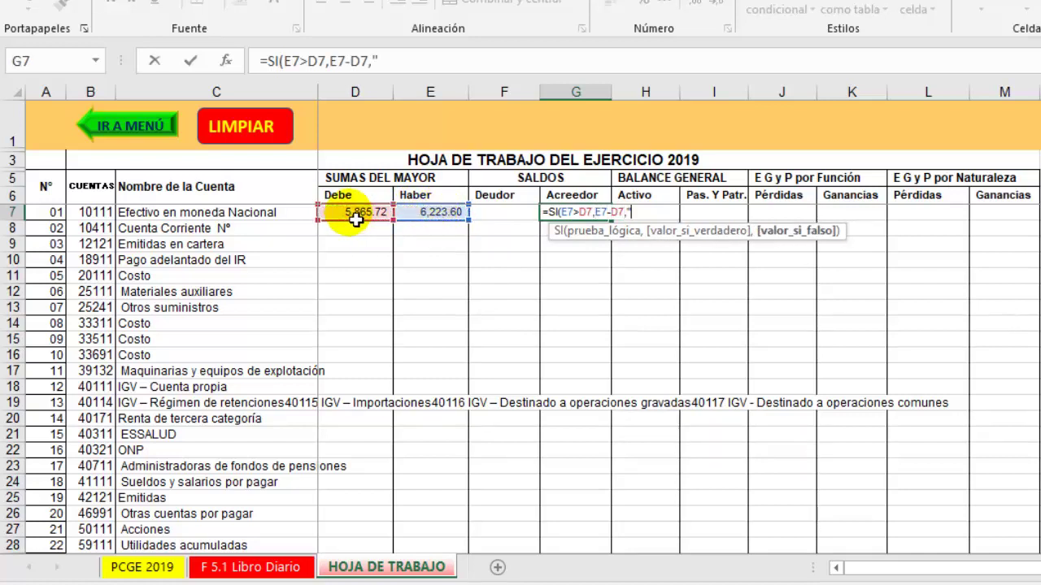
{"action": "key", "text": "Return"}
{"action": "left_click", "coordinate": [666, 215]}
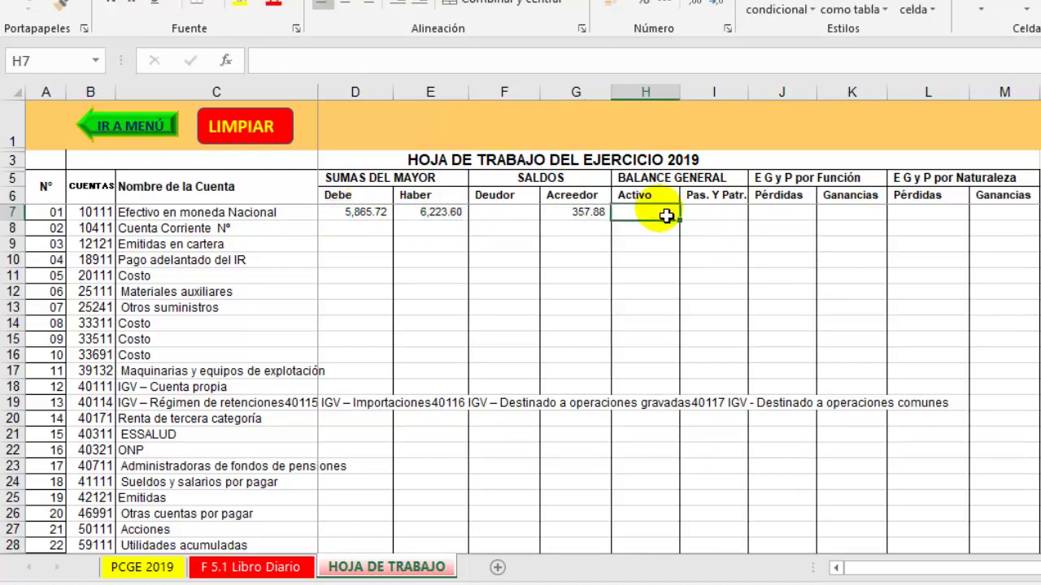
Enter =SI(Y(B7<59991,B7<>""),F7,"") in the Activo cell H7.
{"action": "type", "text": "="}
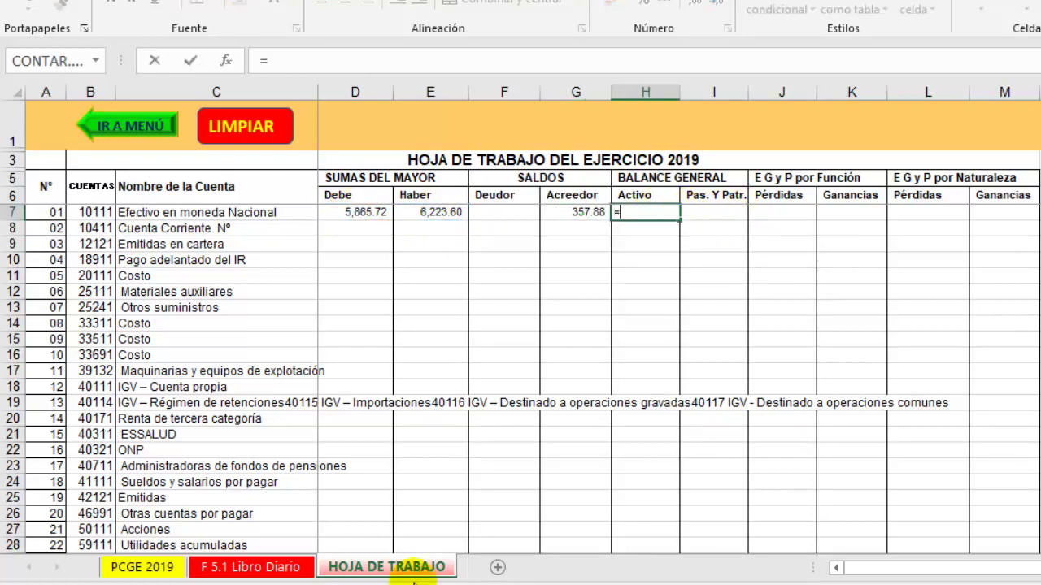
{"action": "type", "text": "SI("}
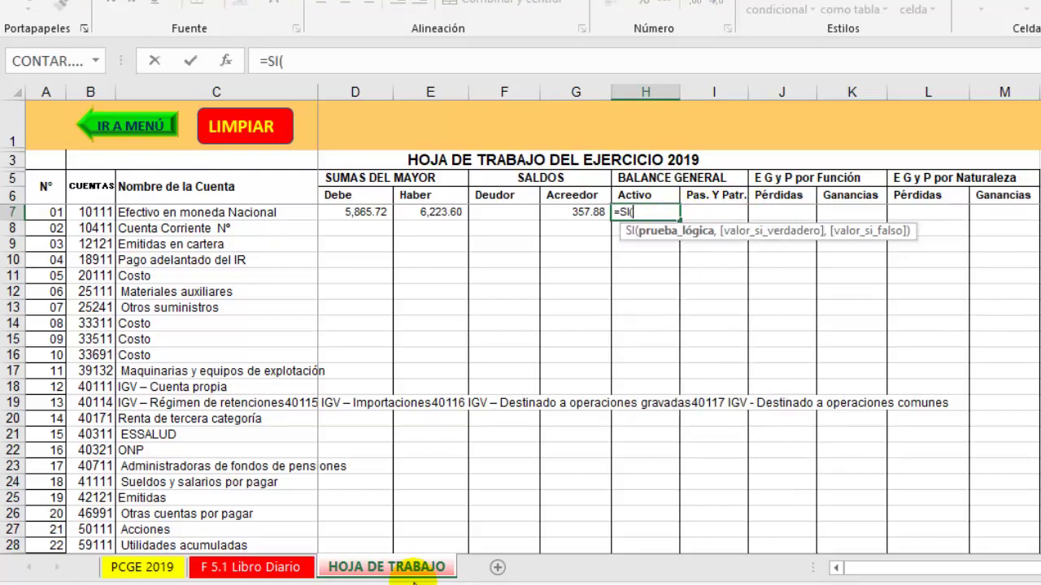
{"action": "type", "text": "Y"}
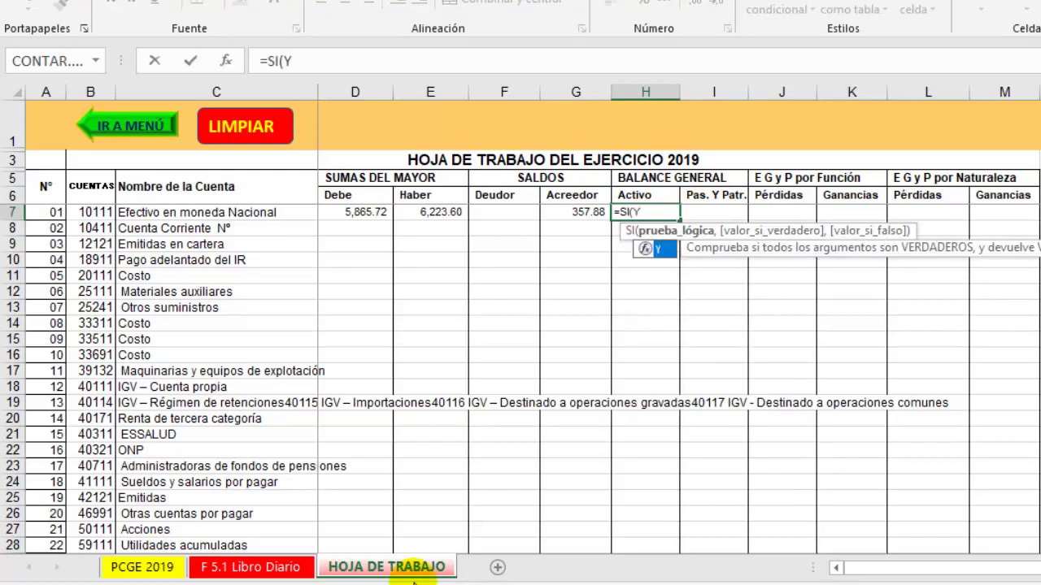
{"action": "type", "text": "("}
{"action": "left_click", "coordinate": [90, 213]}
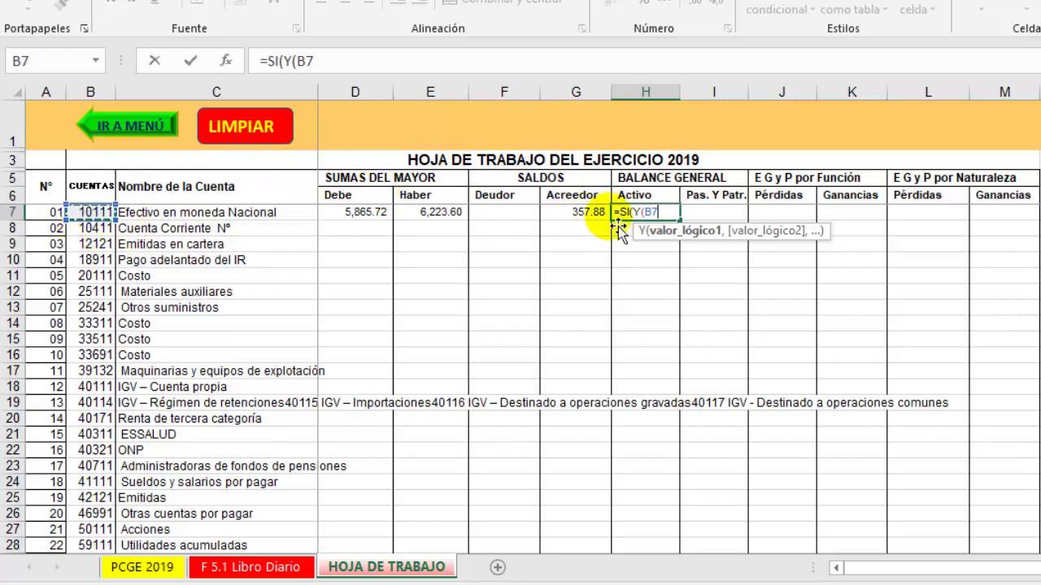
{"action": "type", "text": "<"}
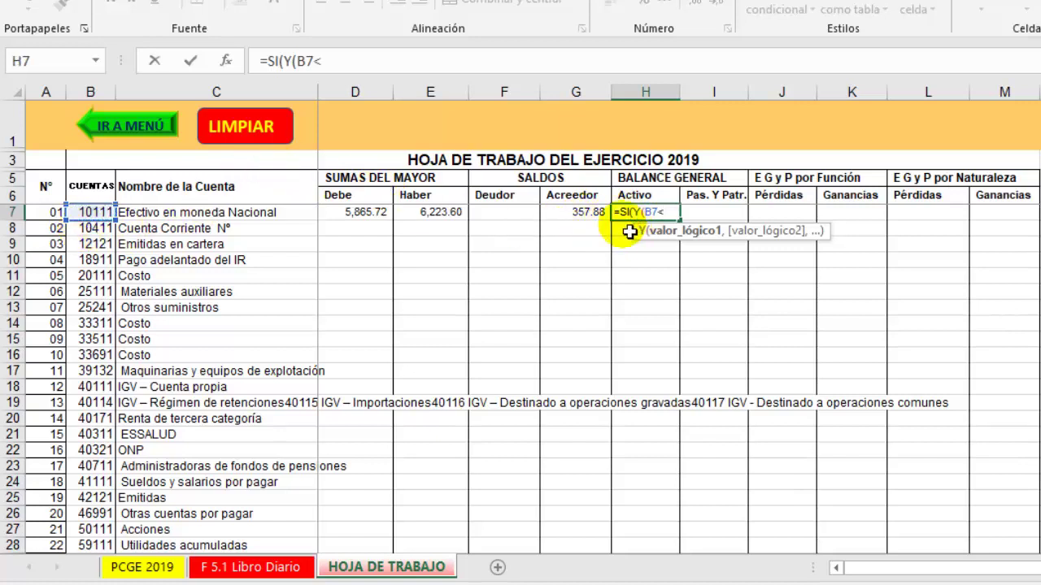
{"action": "type", "text": "59"}
{"action": "type", "text": "991"}
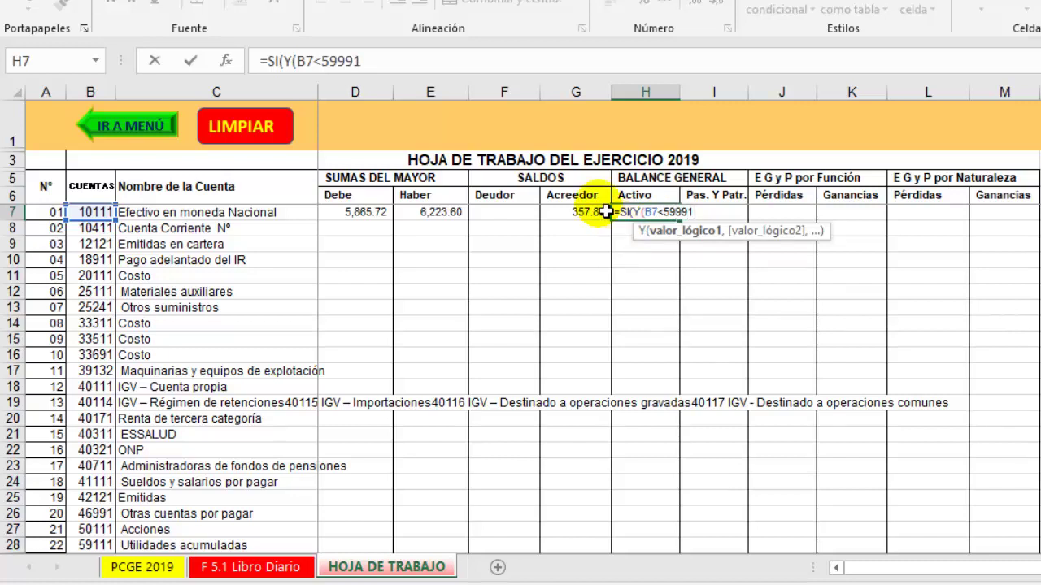
{"action": "type", "text": ","}
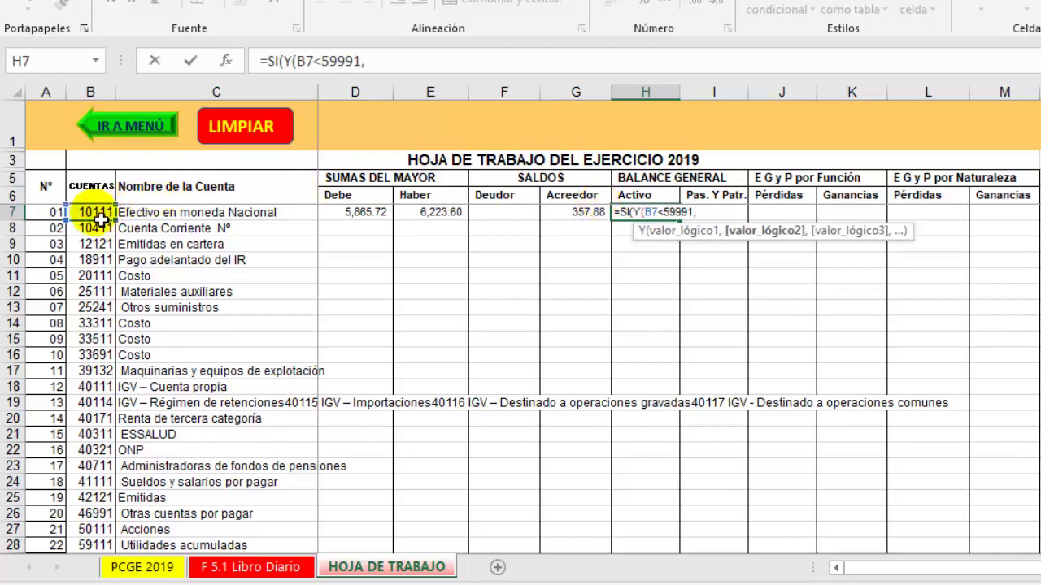
{"action": "left_click", "coordinate": [96, 214]}
{"action": "type", "text": "<"}
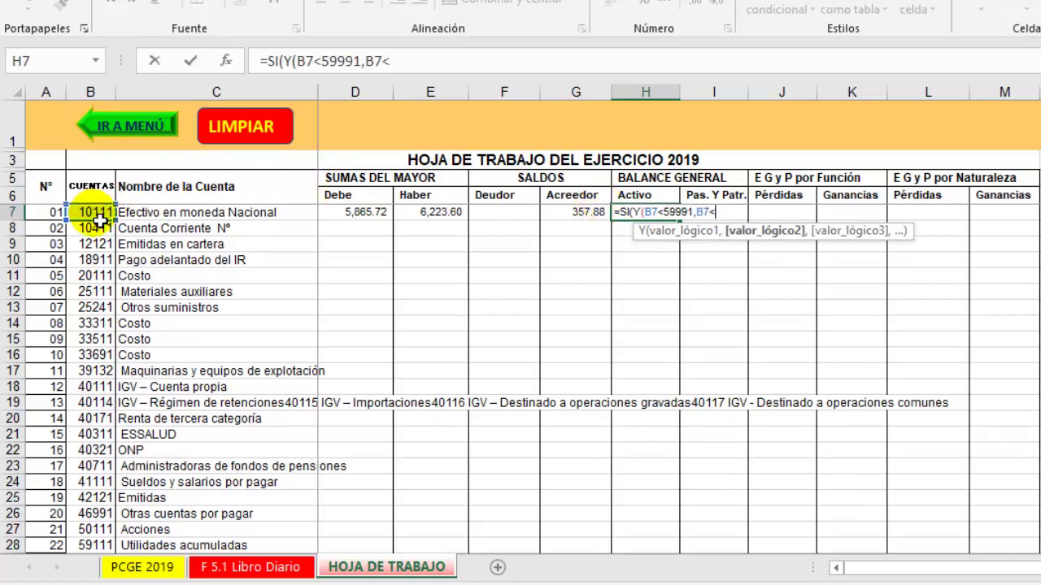
{"action": "type", "text": ">\"\""}
{"action": "type", "text": ")"}
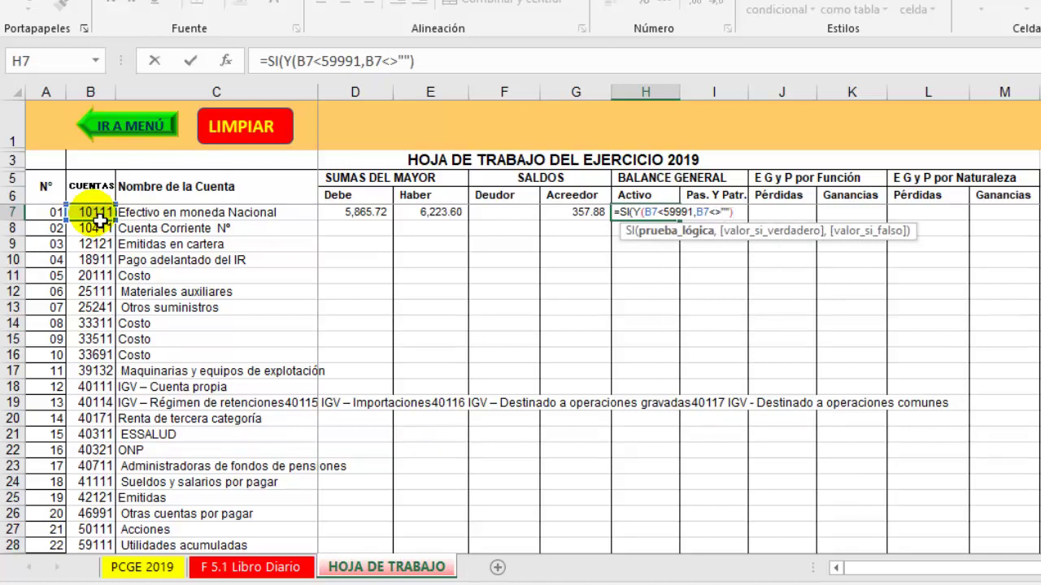
{"action": "type", "text": ","}
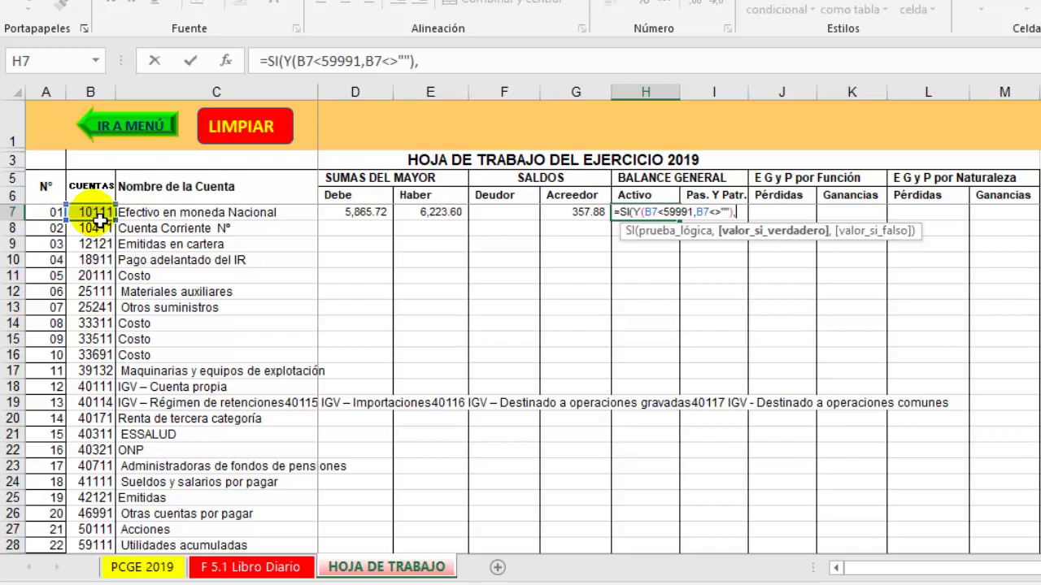
{"action": "left_click", "coordinate": [506, 218]}
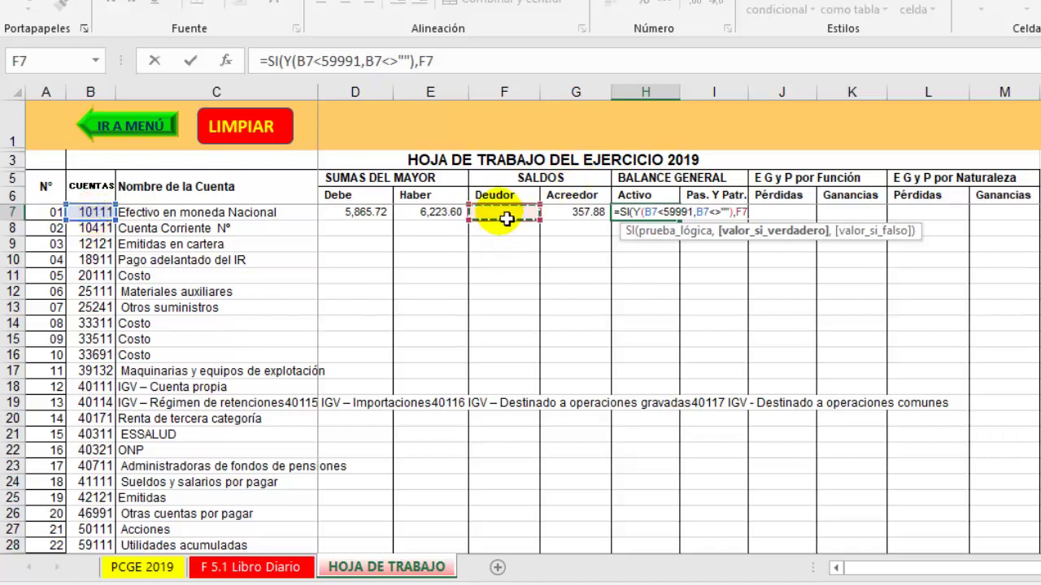
{"action": "type", "text": ","}
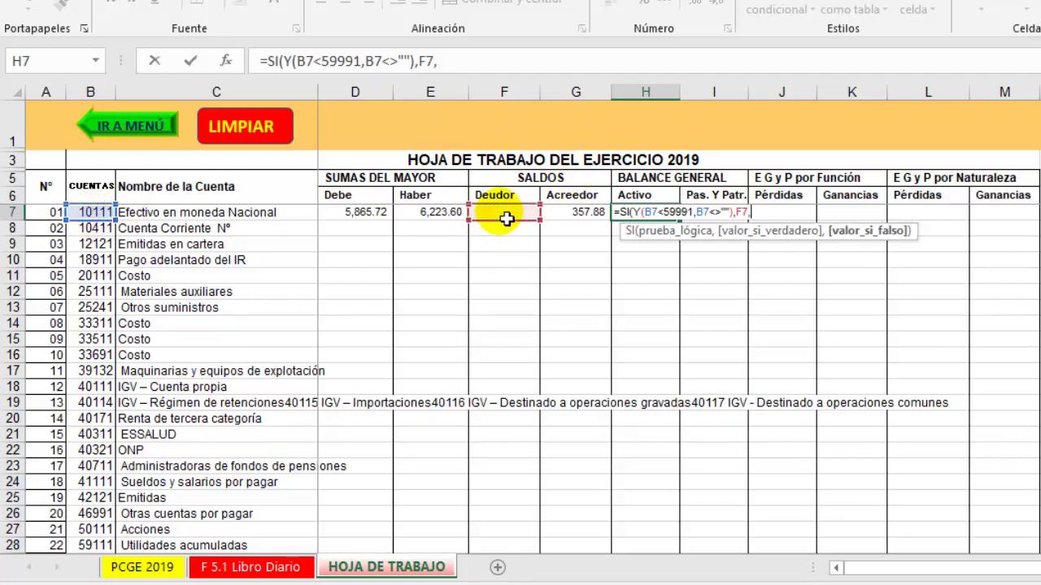
{"action": "key", "text": "Return"}
{"action": "key", "text": "Return"}
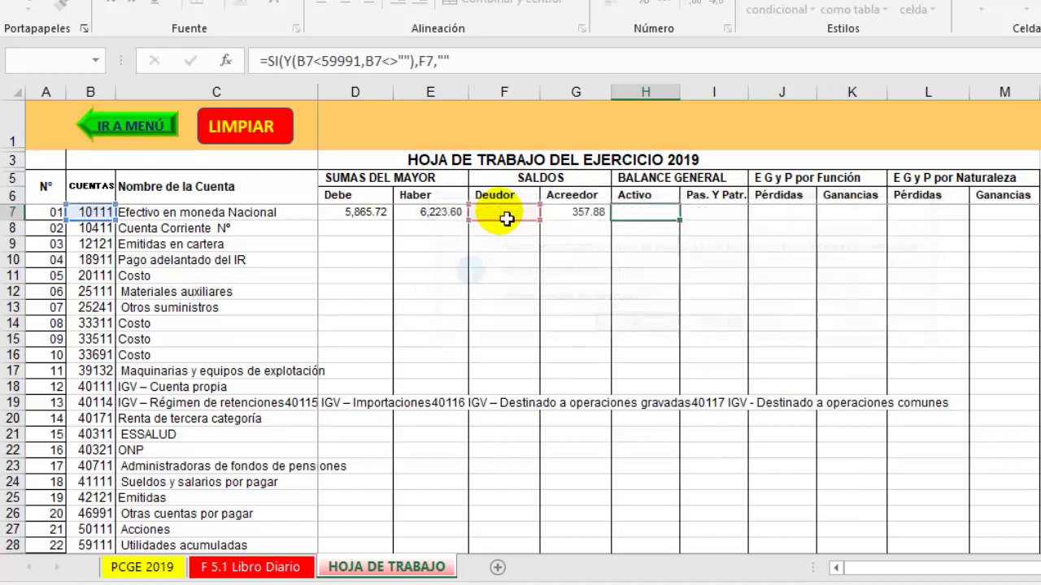
{"action": "left_click", "coordinate": [715, 212]}
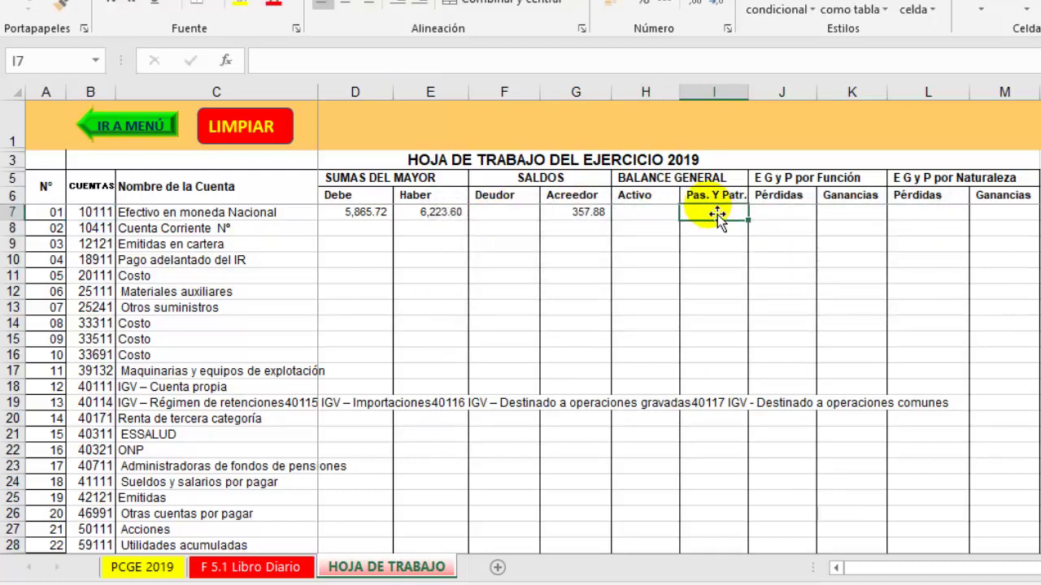
Enter =SI(Y(B7<59991,B7<>0),G7,"") in I7, showing 357.88 under Pas. Y Patr.
{"action": "type", "text": "=SI("}
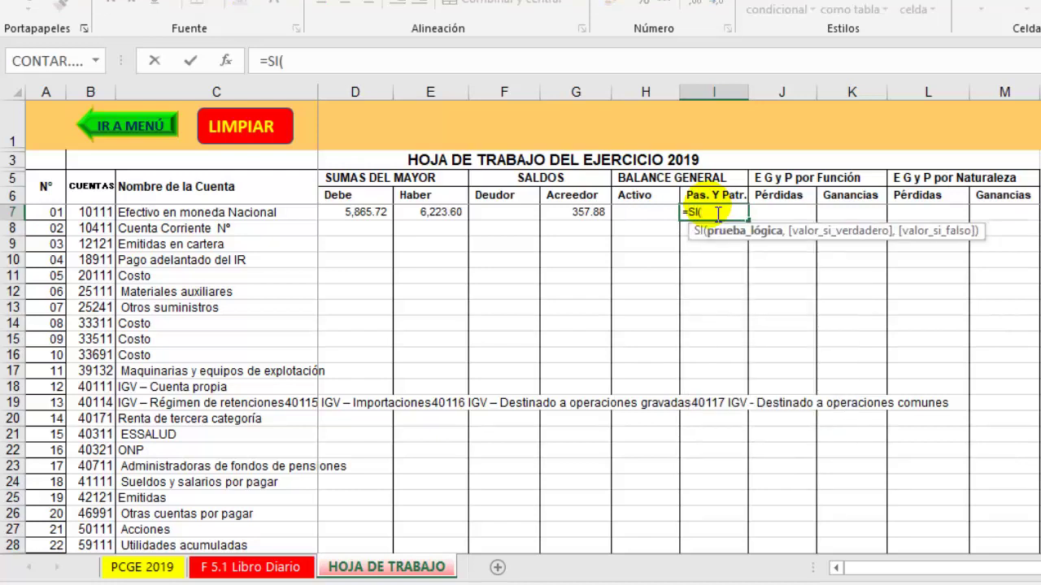
{"action": "type", "text": "Y"}
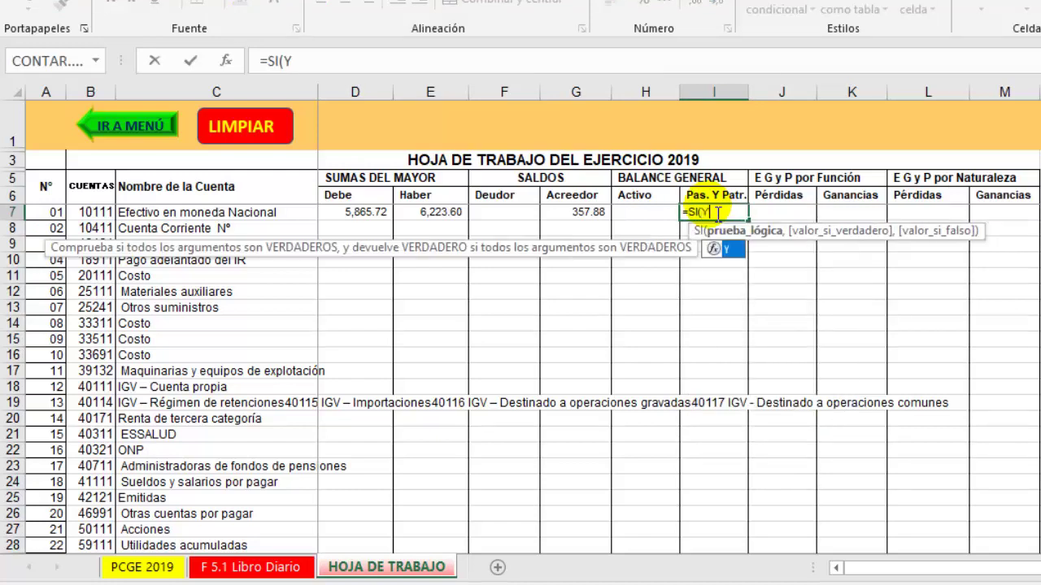
{"action": "type", "text": "("}
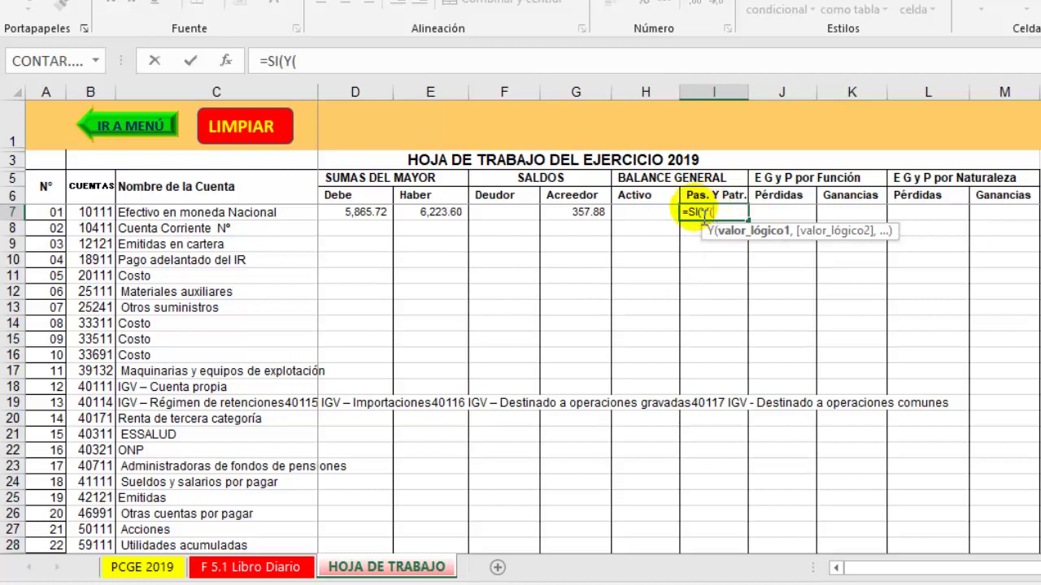
{"action": "left_click", "coordinate": [96, 215]}
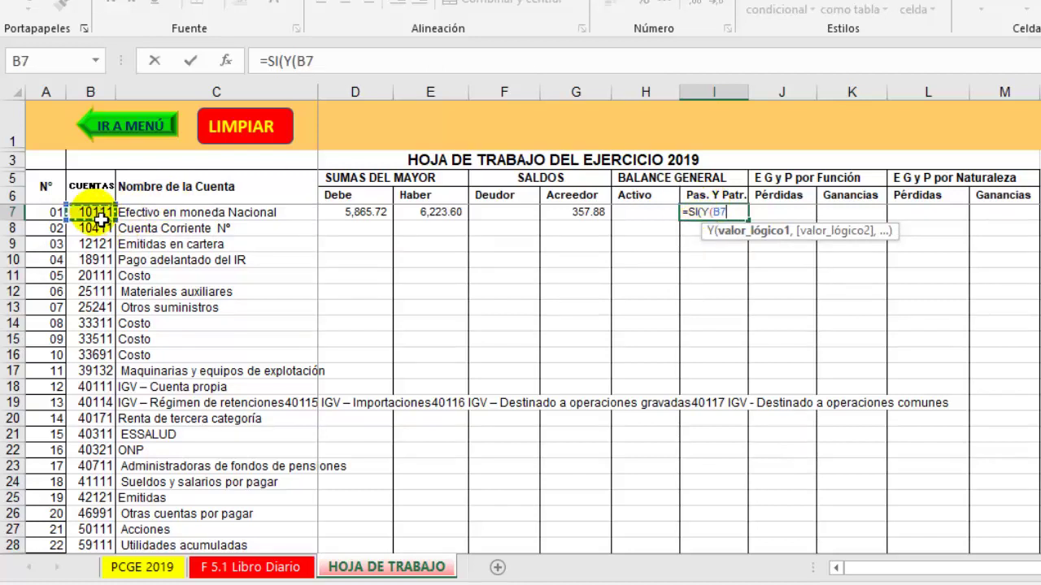
{"action": "type", "text": "<"}
{"action": "type", "text": "5999"}
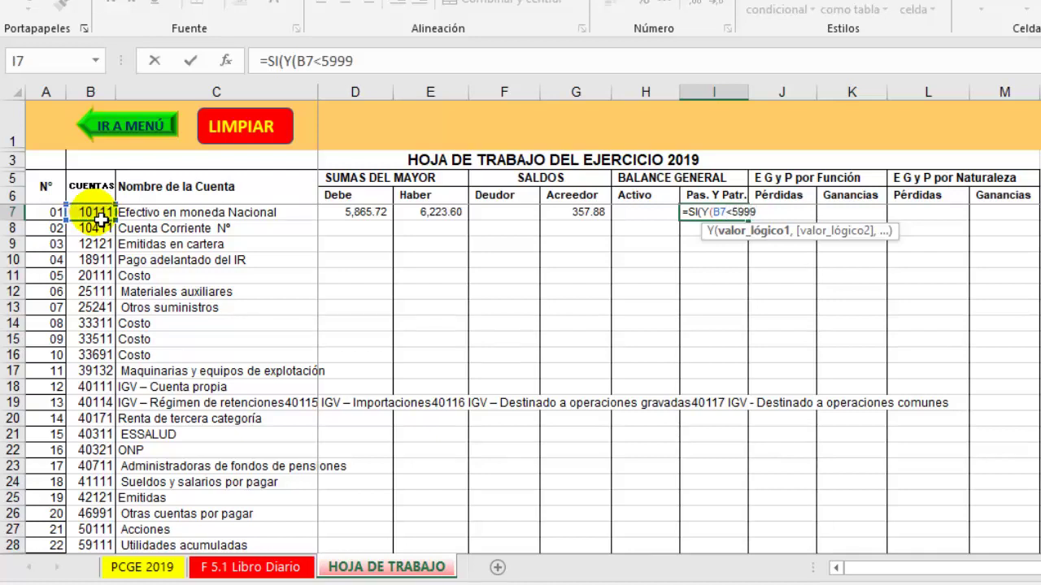
{"action": "type", "text": "1,"}
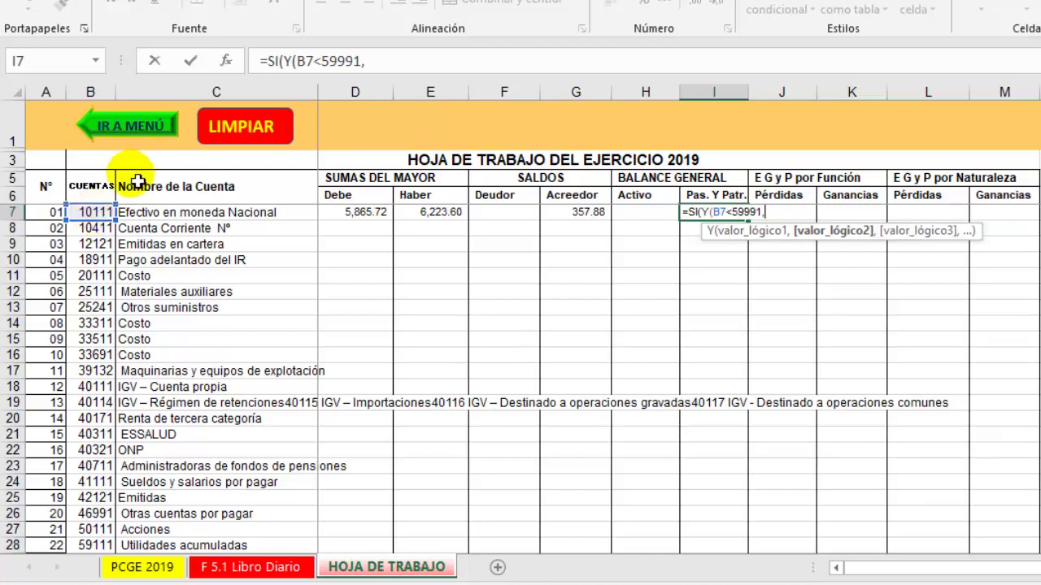
{"action": "left_click", "coordinate": [96, 213]}
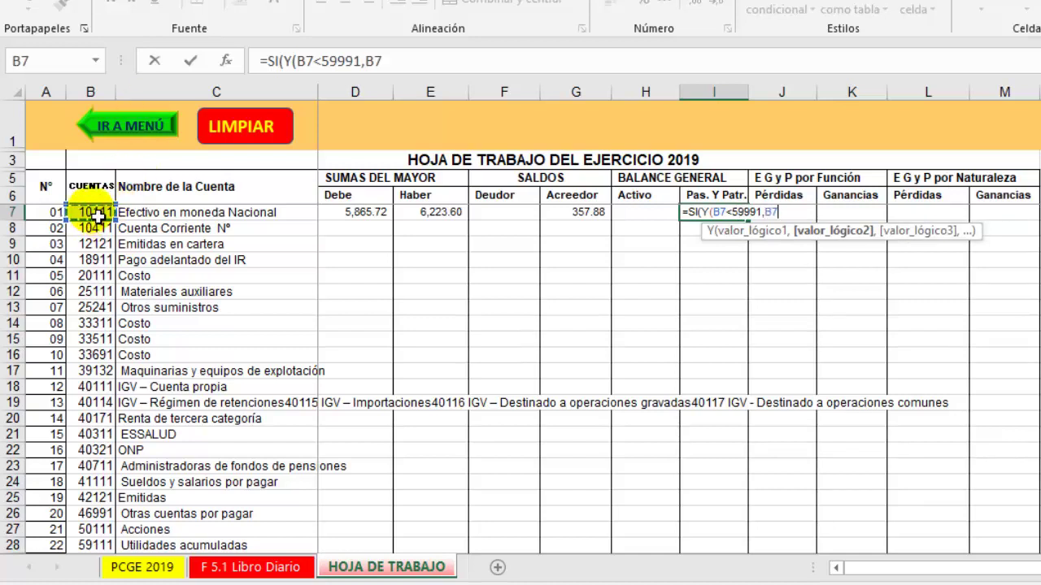
{"action": "type", "text": "<>"}
{"action": "type", "text": "0),"}
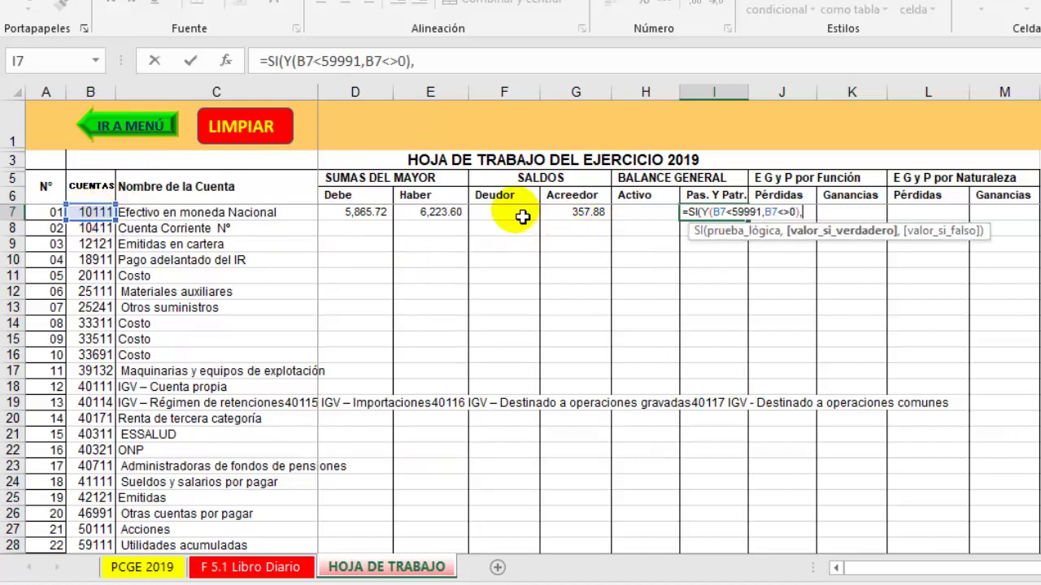
{"action": "left_click", "coordinate": [577, 221]}
{"action": "type", "text": ","}
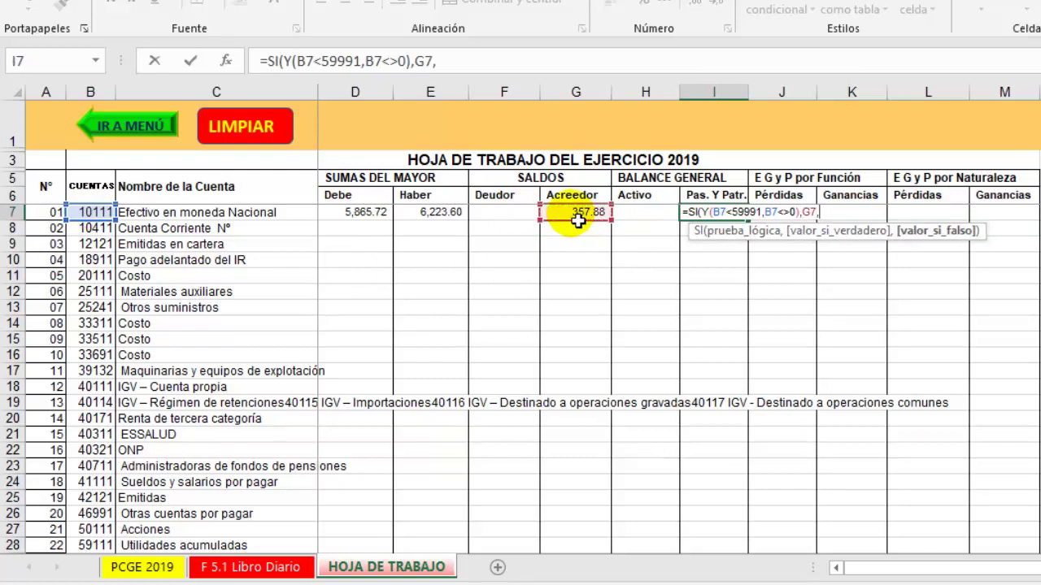
{"action": "type", "text": "\")"}
{"action": "left_click", "coordinate": [799, 226]}
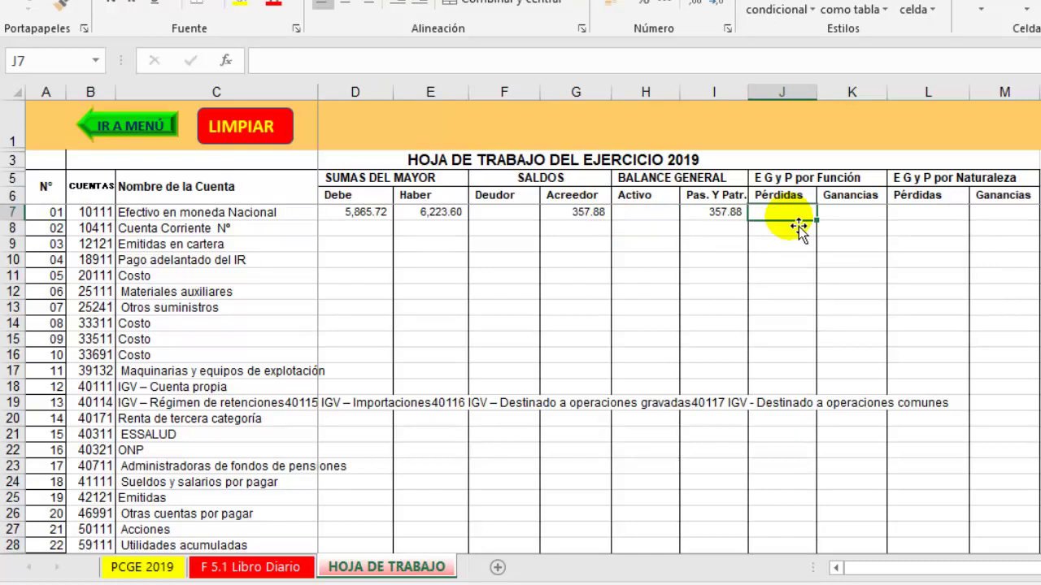
Enter =SI(O(B7=66111,B7=69111,B7>=90111),F7,"") in the Pérdidas cell J7.
{"action": "type", "text": "=SI"}
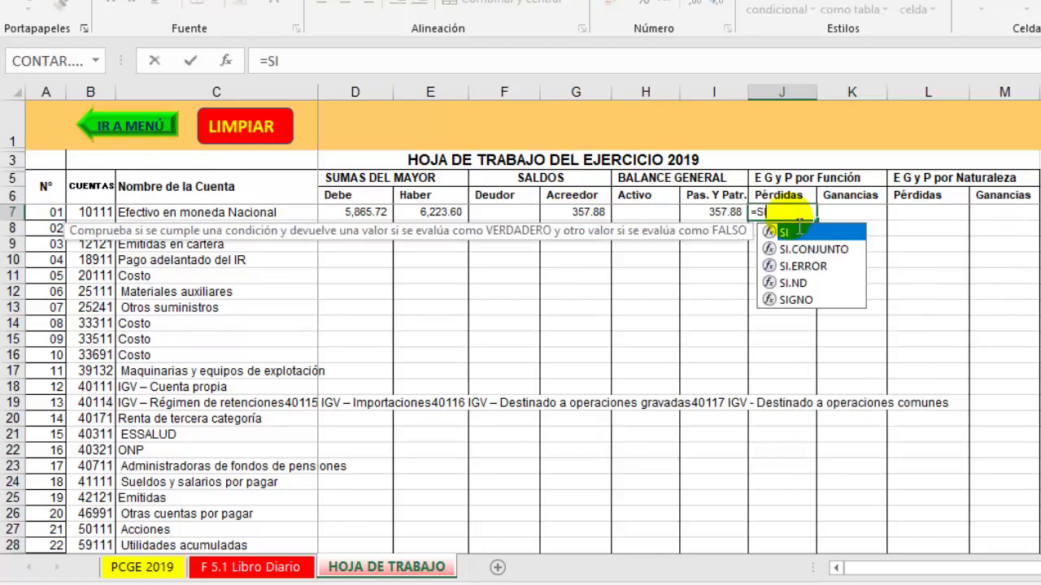
{"action": "type", "text": "("}
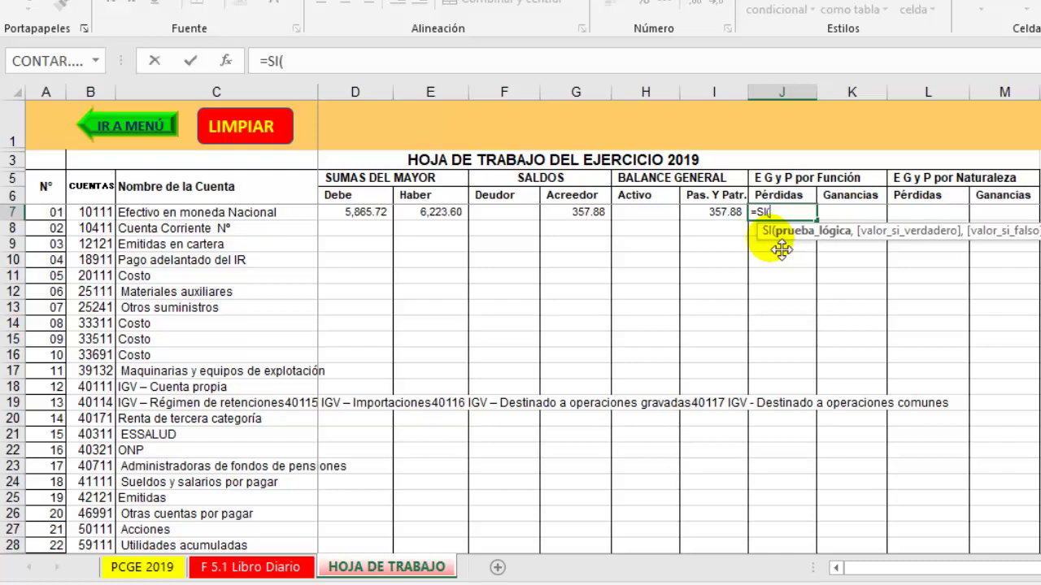
{"action": "type", "text": "O("}
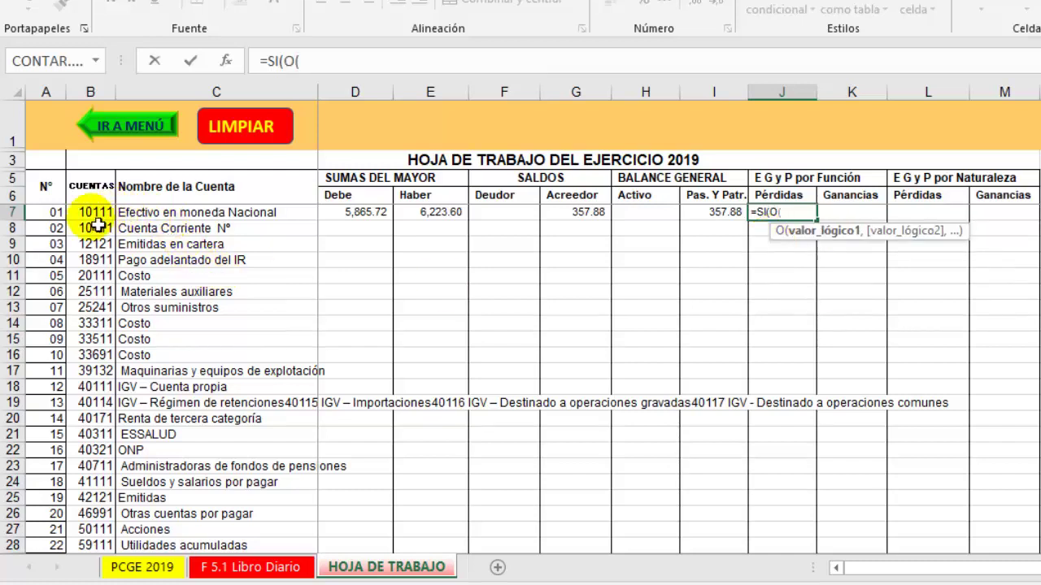
{"action": "left_click", "coordinate": [95, 213]}
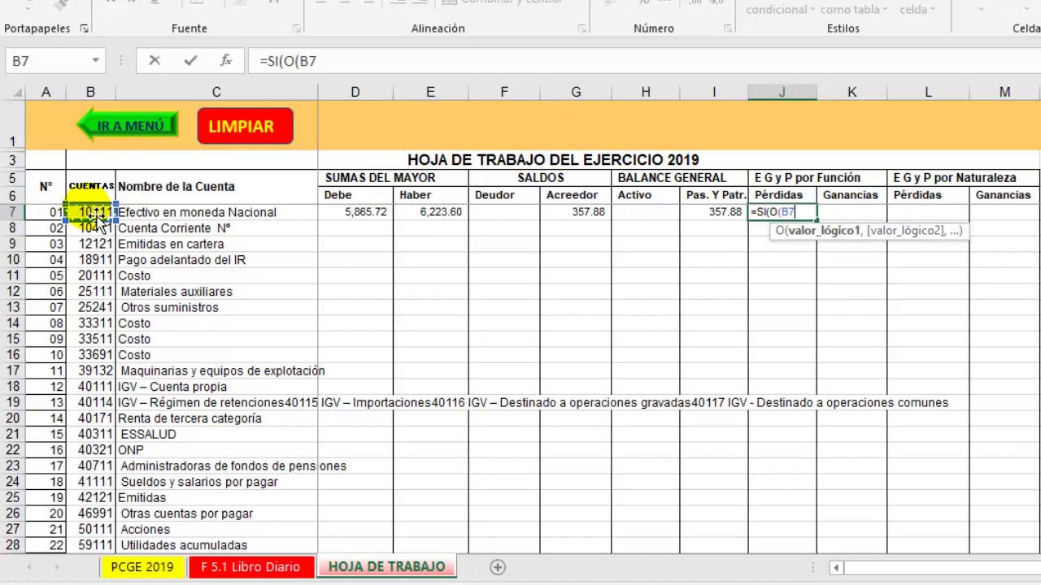
{"action": "type", "text": "=66"}
{"action": "type", "text": "111,"}
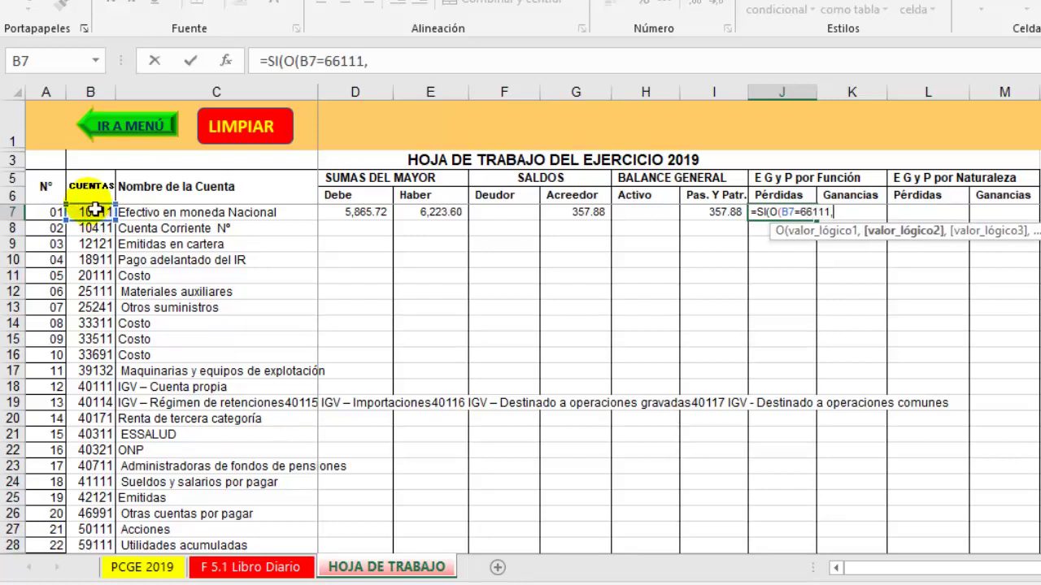
{"action": "left_click", "coordinate": [99, 213]}
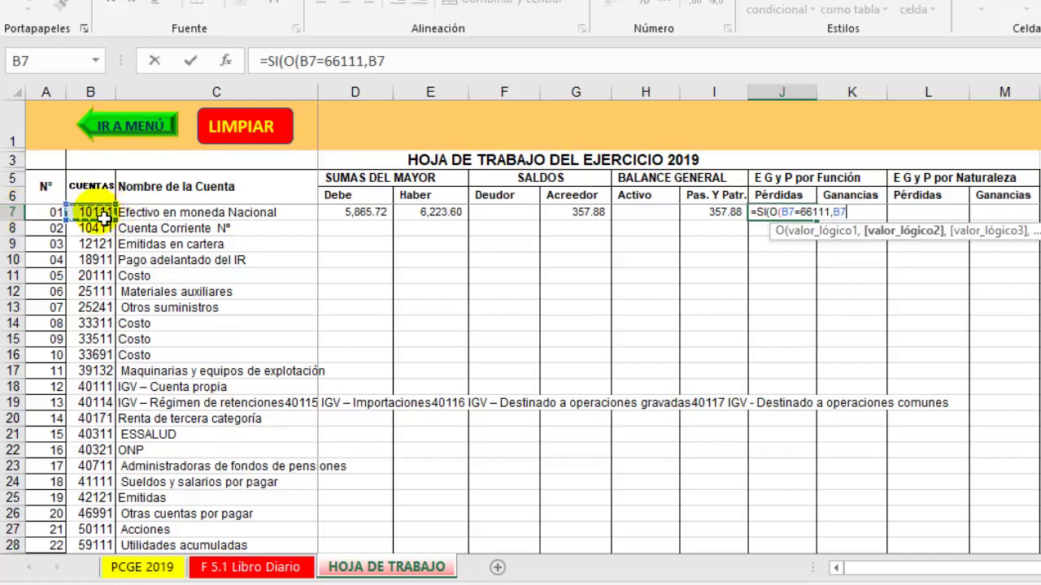
{"action": "type", "text": "="}
{"action": "type", "text": "69"}
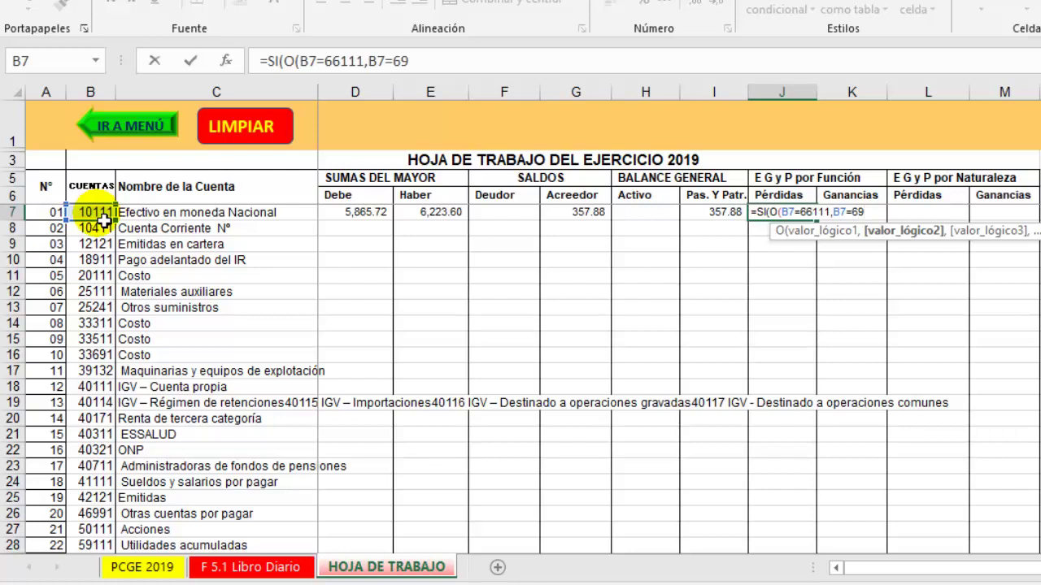
{"action": "type", "text": "111"}
{"action": "type", "text": ","}
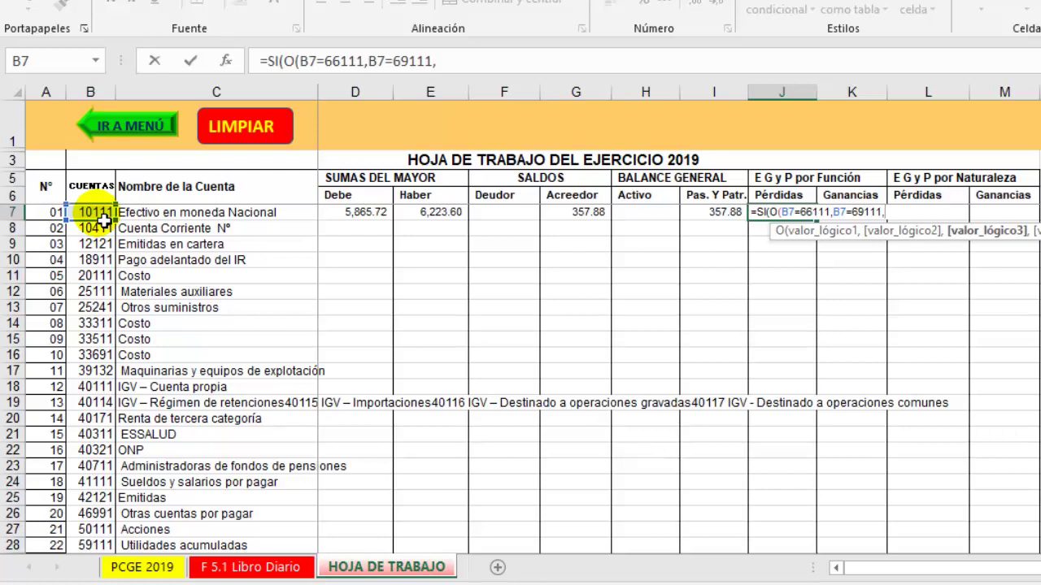
{"action": "left_click", "coordinate": [99, 216]}
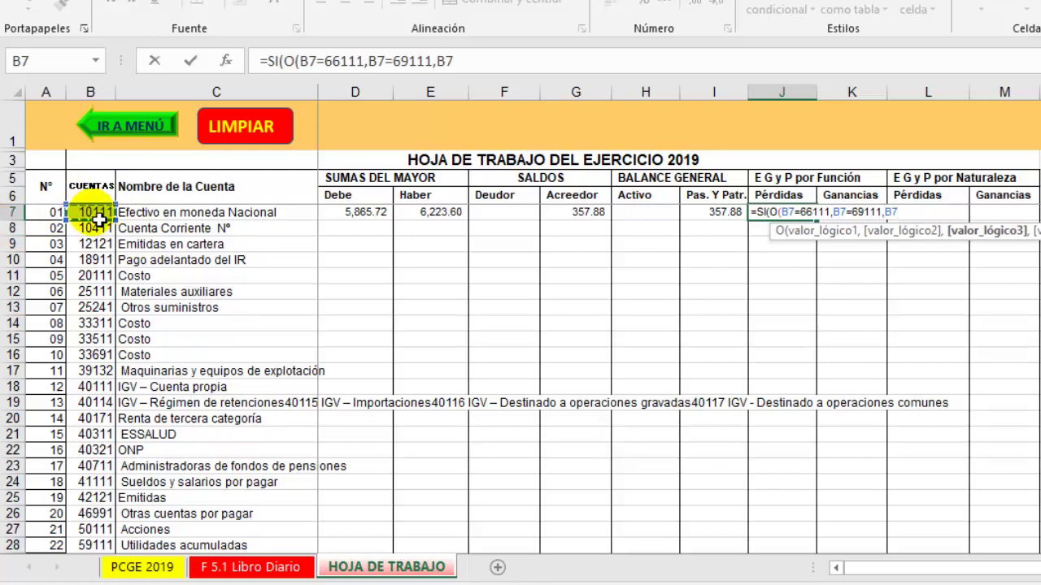
{"action": "type", "text": ">"}
{"action": "type", "text": "="}
{"action": "type", "text": "90"}
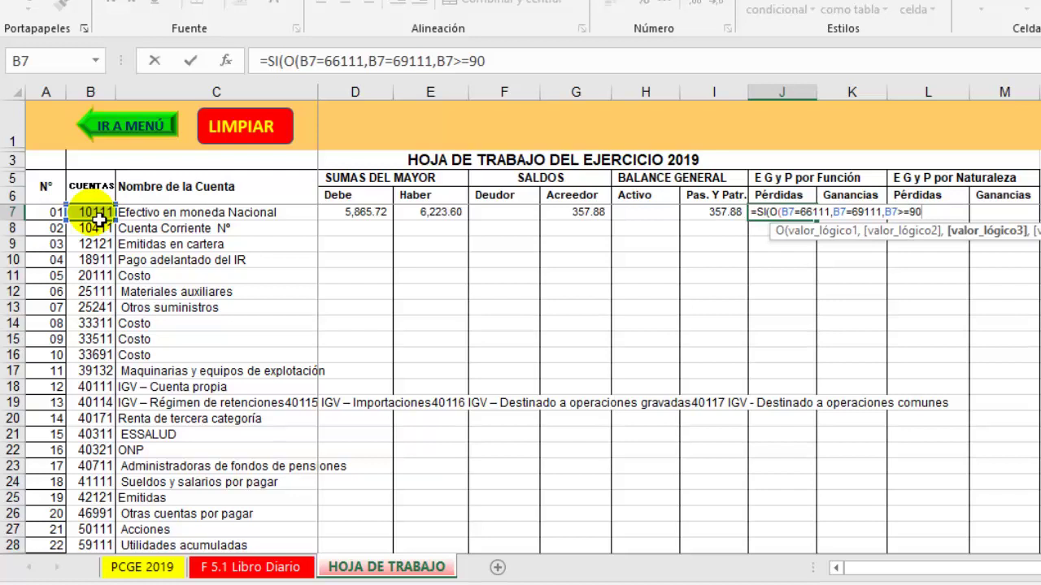
{"action": "type", "text": "0"}
{"action": "key", "text": "BackSpace"}
{"action": "type", "text": "1111"}
{"action": "key", "text": "BackSpace"}
{"action": "type", "text": ")"}
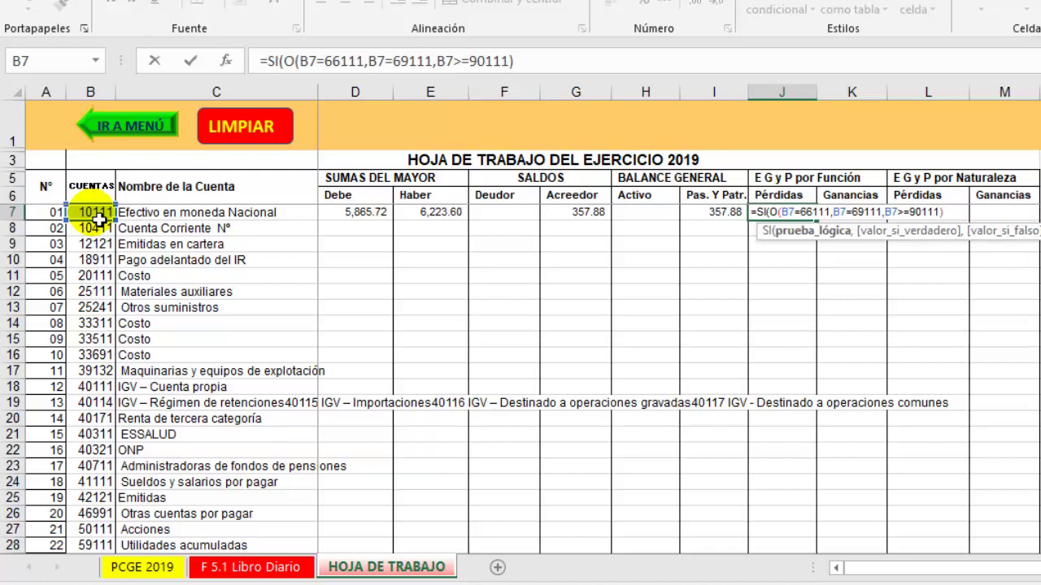
{"action": "type", "text": ","}
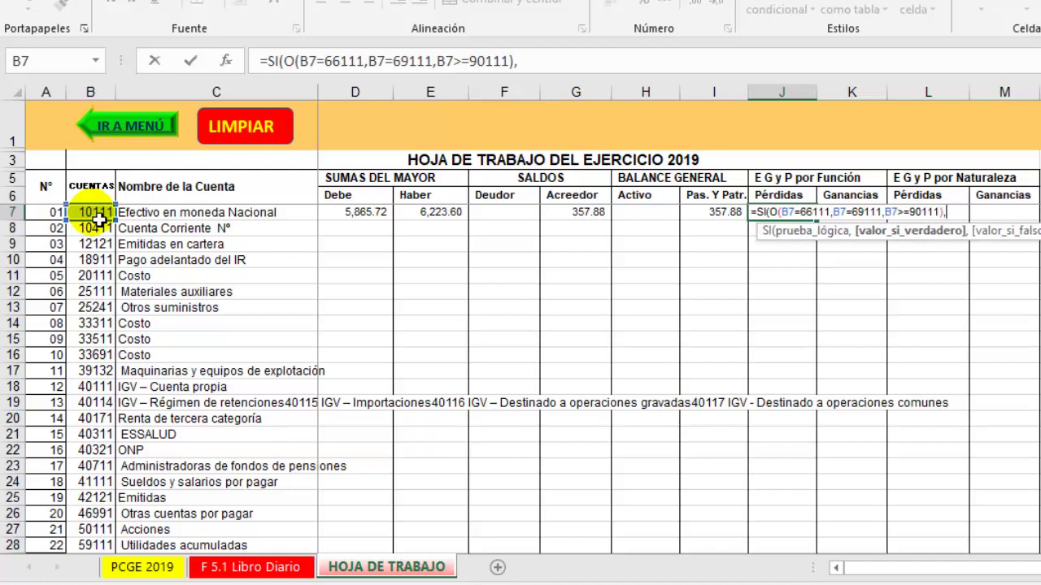
{"action": "left_click", "coordinate": [512, 218]}
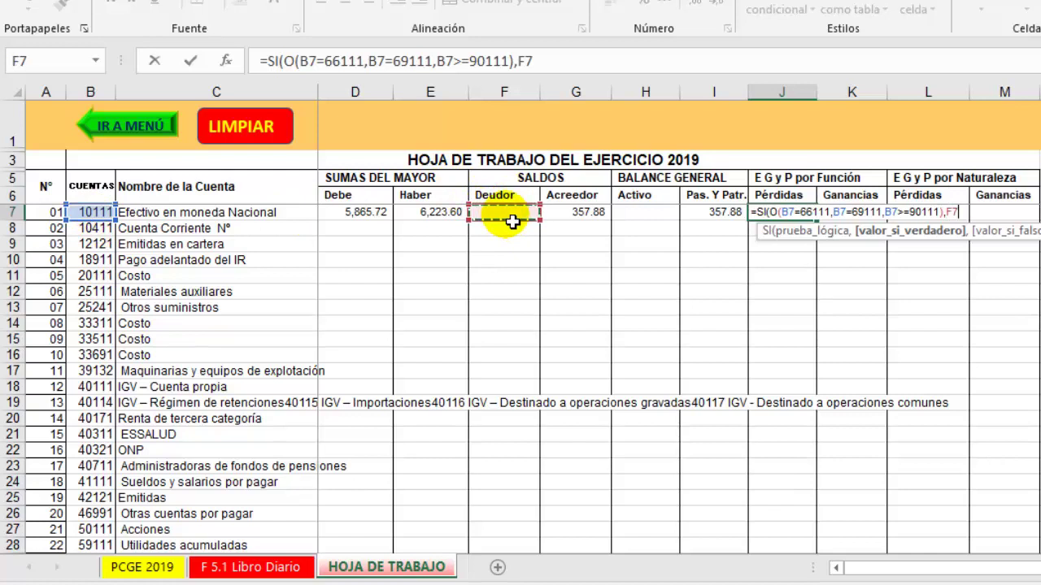
{"action": "type", "text": ","}
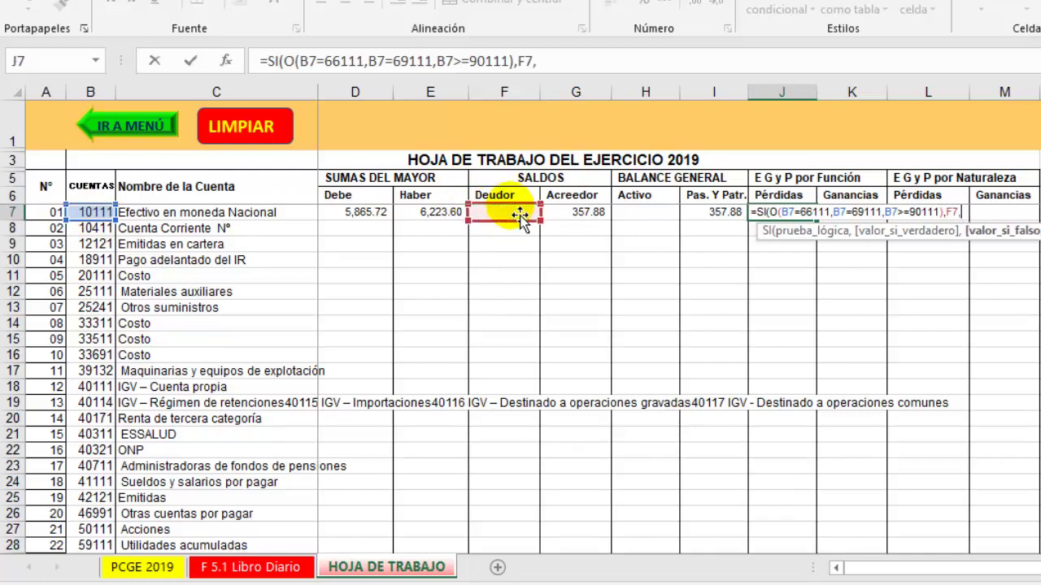
{"action": "type", "text": "\"\")"}
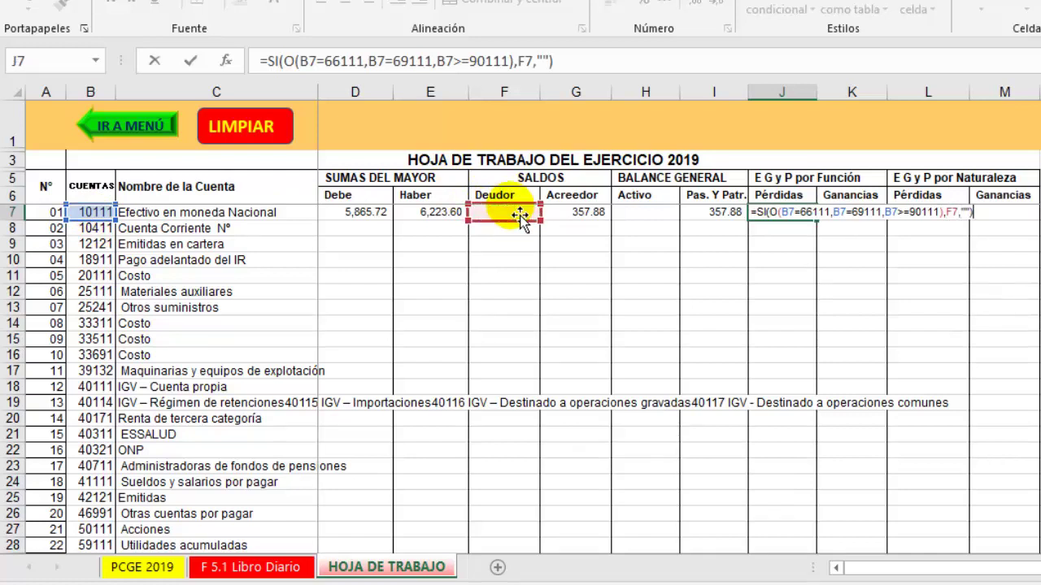
{"action": "key", "text": "Return"}
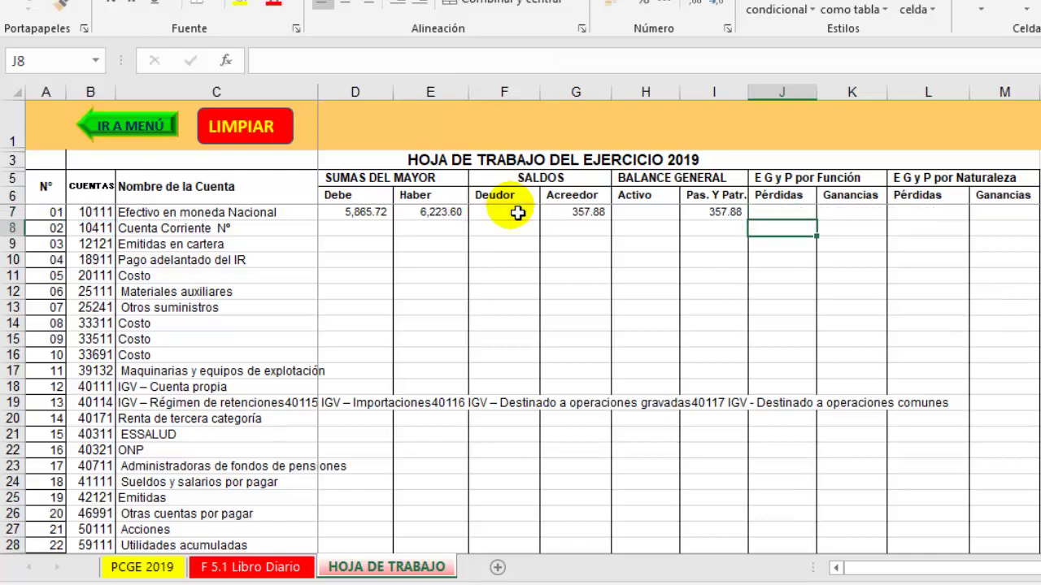
Enter =SI(Y(B7>69111,B7<78111),G7,"") in the Ganancias cell K7.
{"action": "left_click", "coordinate": [849, 214]}
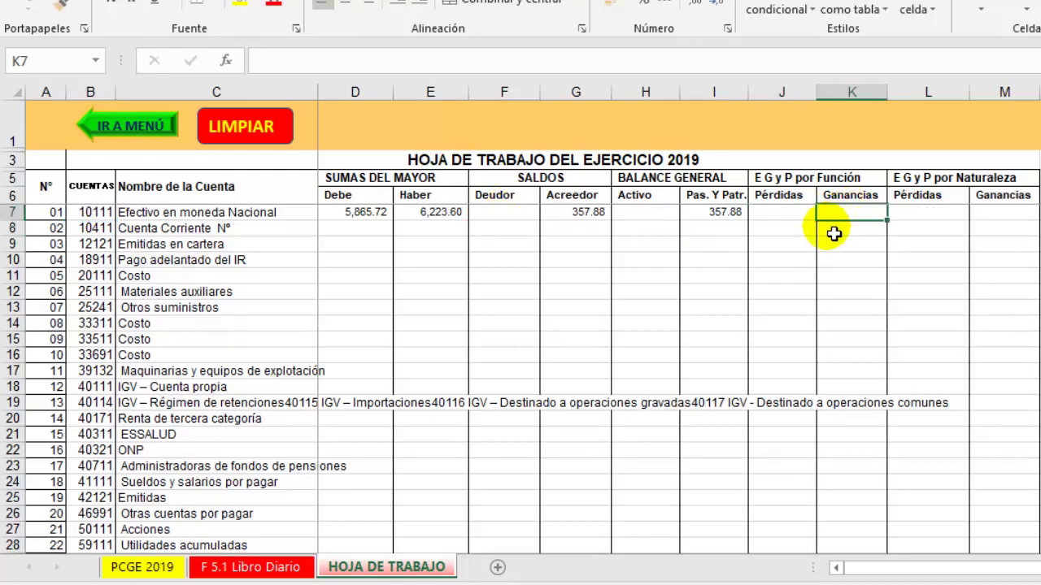
{"action": "type", "text": "=SI("}
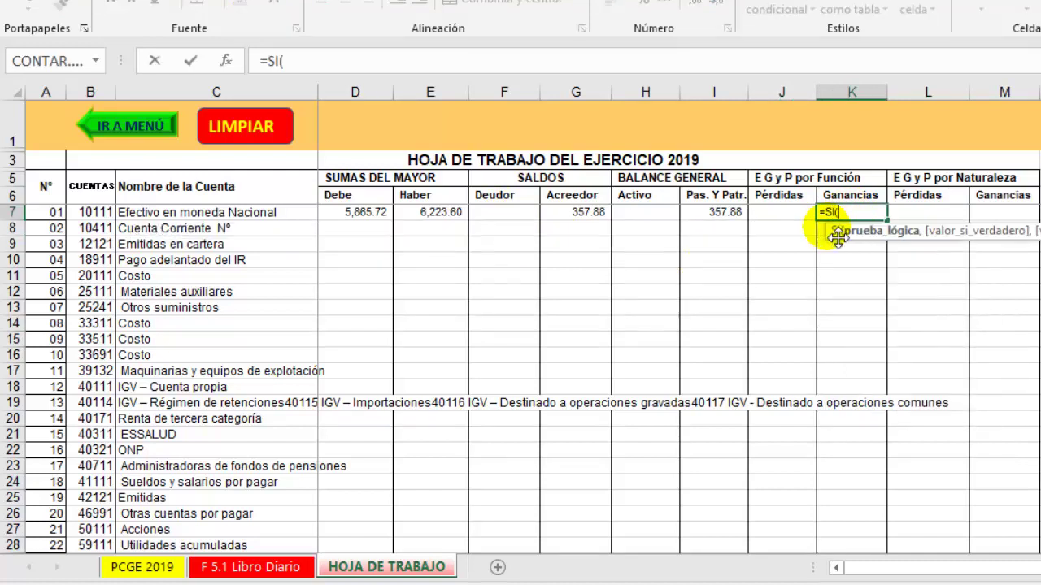
{"action": "type", "text": "Y("}
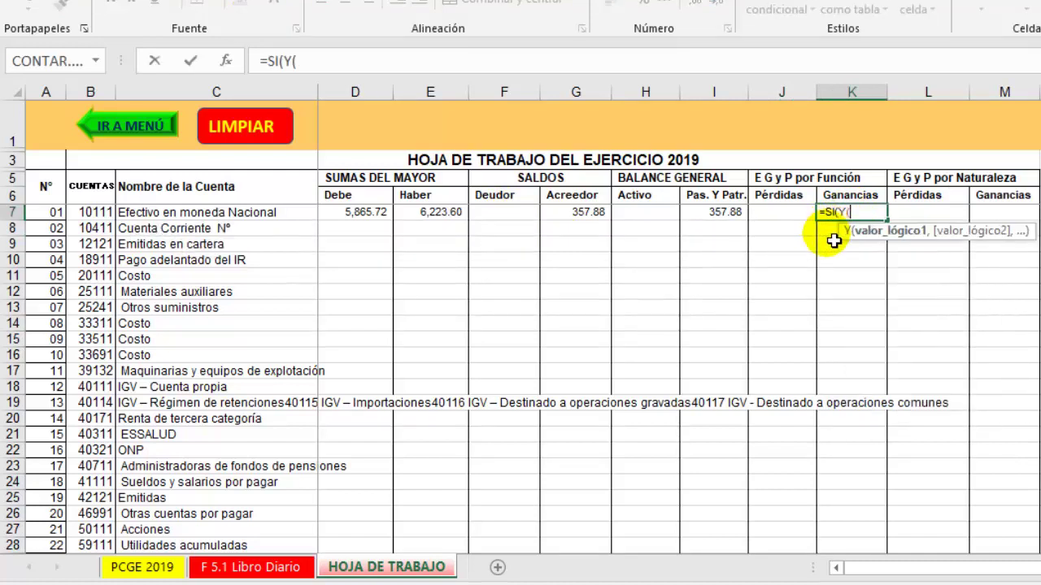
{"action": "left_click", "coordinate": [92, 213]}
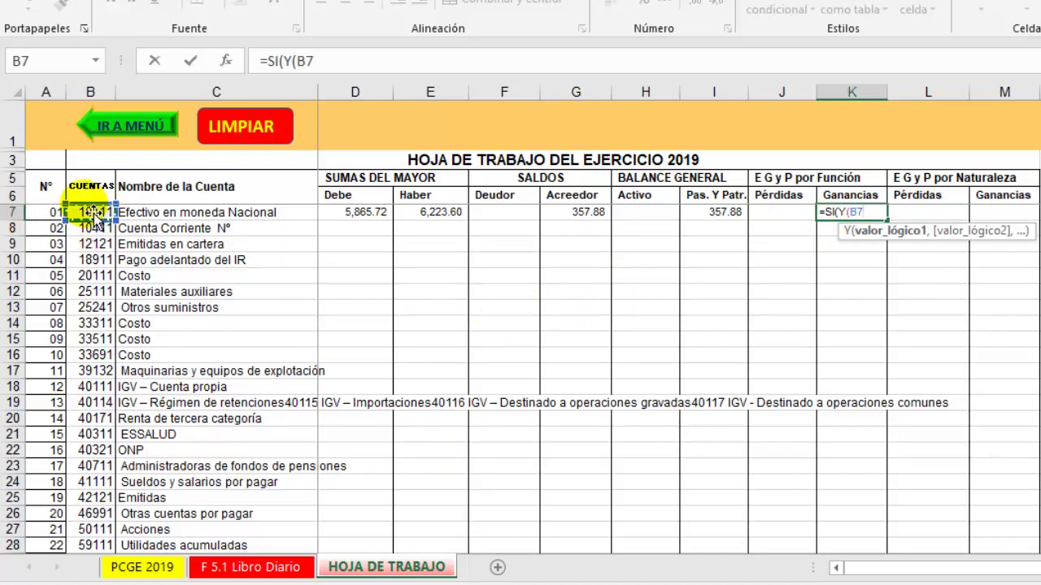
{"action": "type", "text": ">"}
{"action": "type", "text": "6999"}
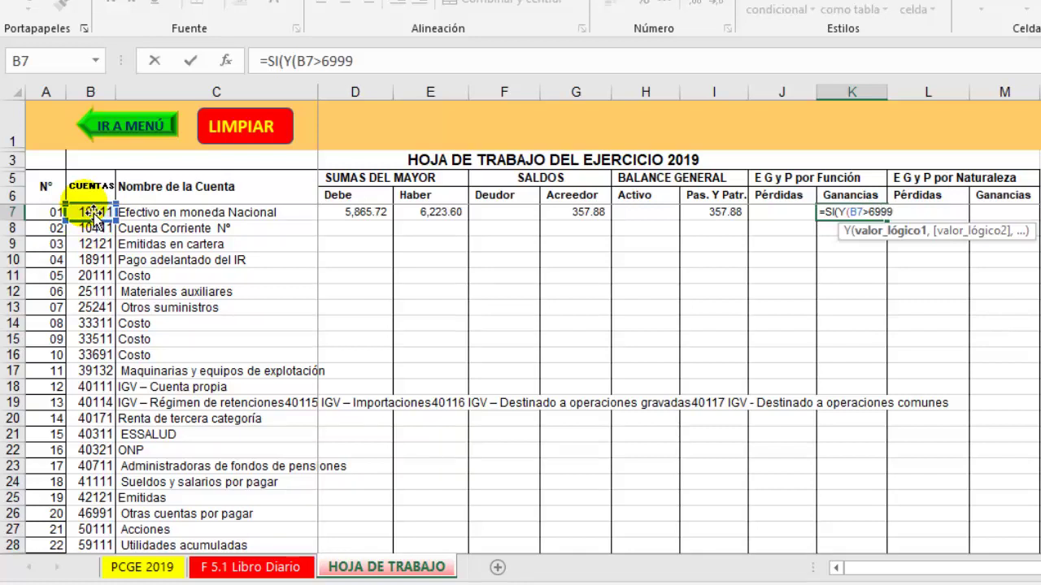
{"action": "key", "text": "BackSpace"}
{"action": "key", "text": "BackSpace"}
{"action": "type", "text": "111,"}
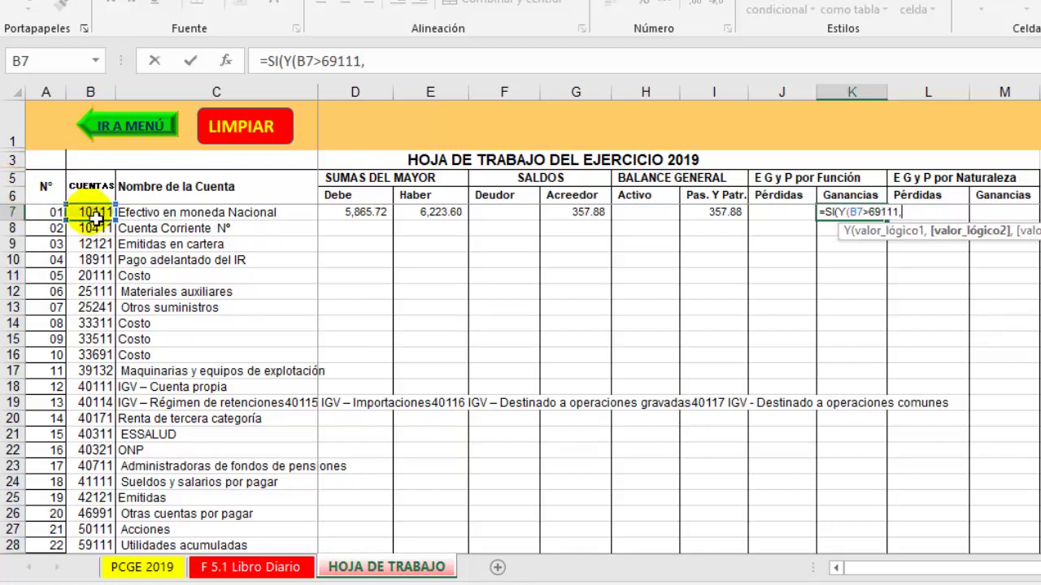
{"action": "left_click", "coordinate": [96, 214]}
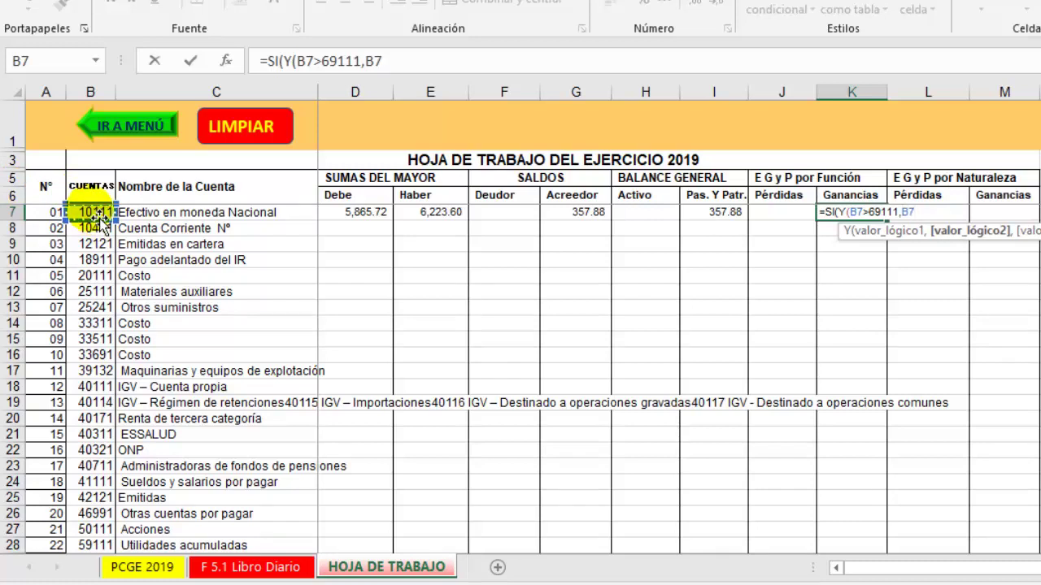
{"action": "type", "text": "<7"}
{"action": "type", "text": "8111"}
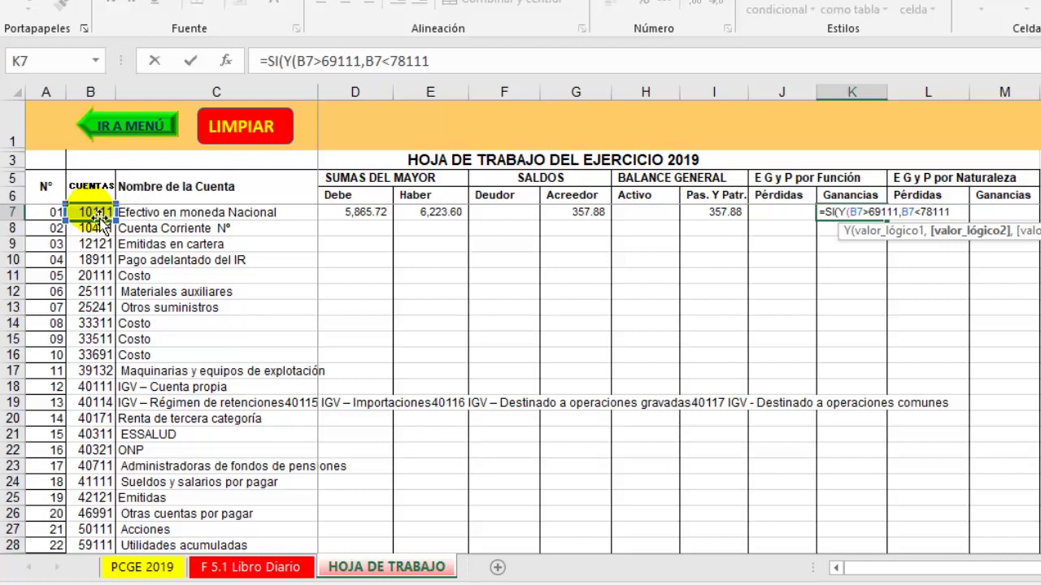
{"action": "type", "text": "),"}
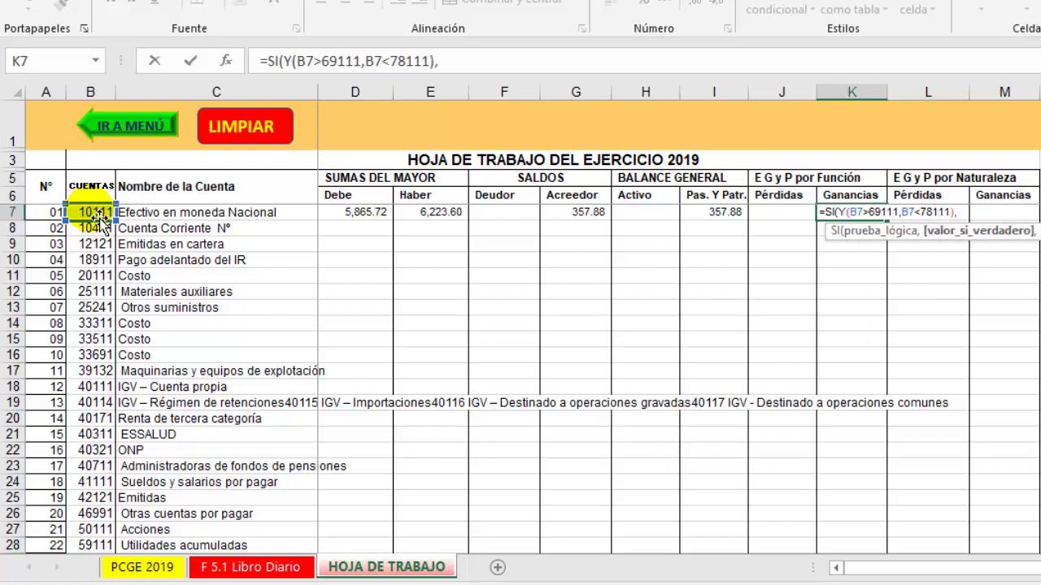
{"action": "left_click", "coordinate": [579, 216]}
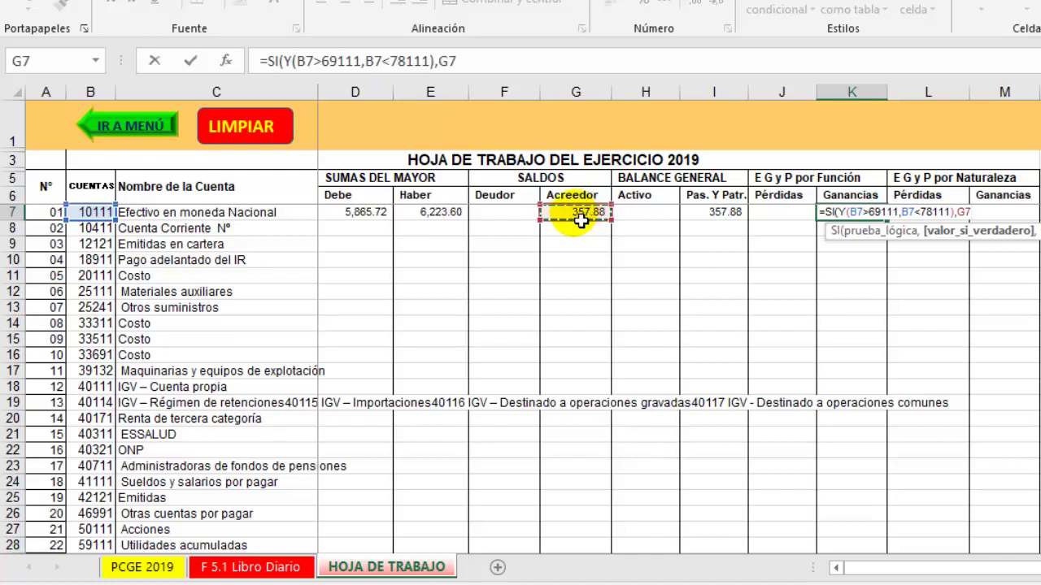
{"action": "type", "text": ","}
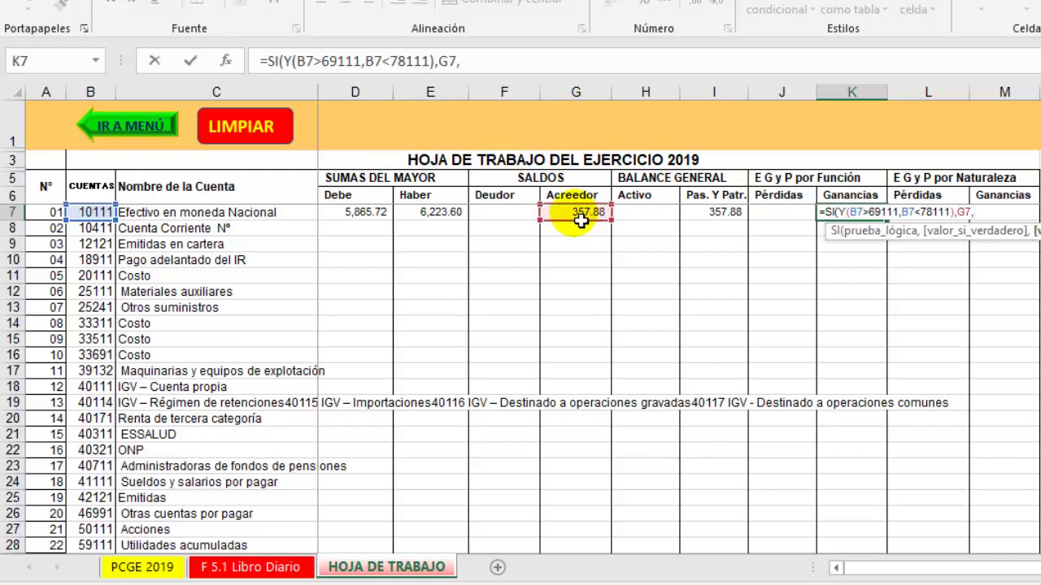
{"action": "type", "text": "\"\""}
{"action": "key", "text": "Return"}
{"action": "key", "text": "Return"}
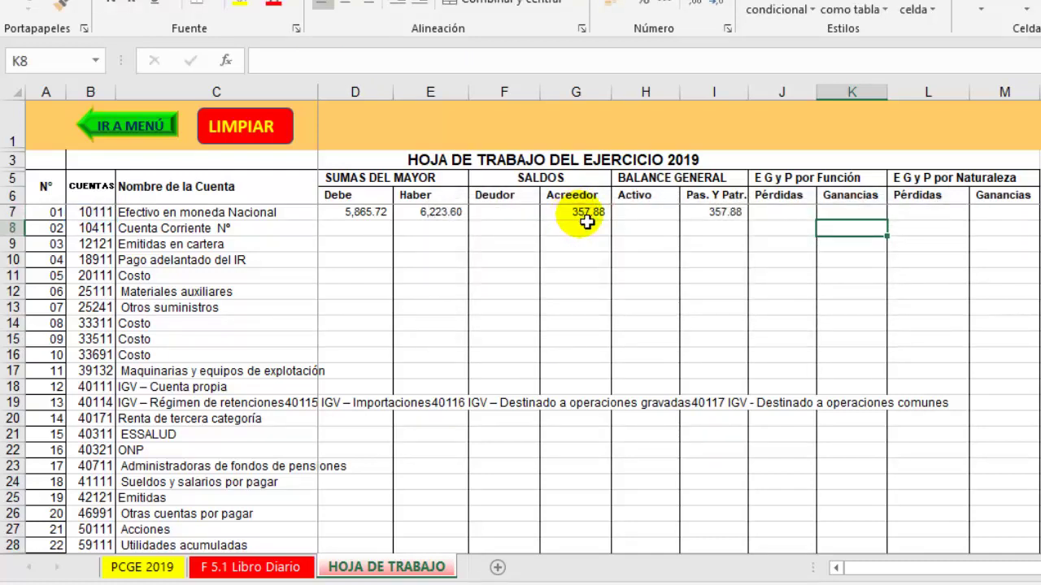
Review the committed formulas in J7 and K7.
{"action": "left_click", "coordinate": [782, 213]}
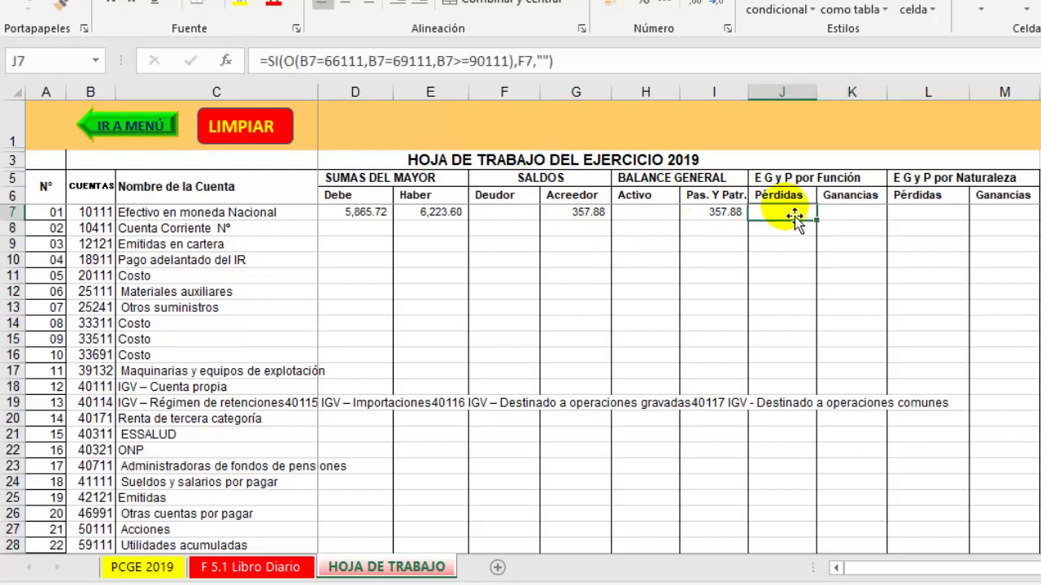
{"action": "left_click", "coordinate": [841, 215]}
{"action": "left_click", "coordinate": [794, 260]}
{"action": "left_click", "coordinate": [853, 233]}
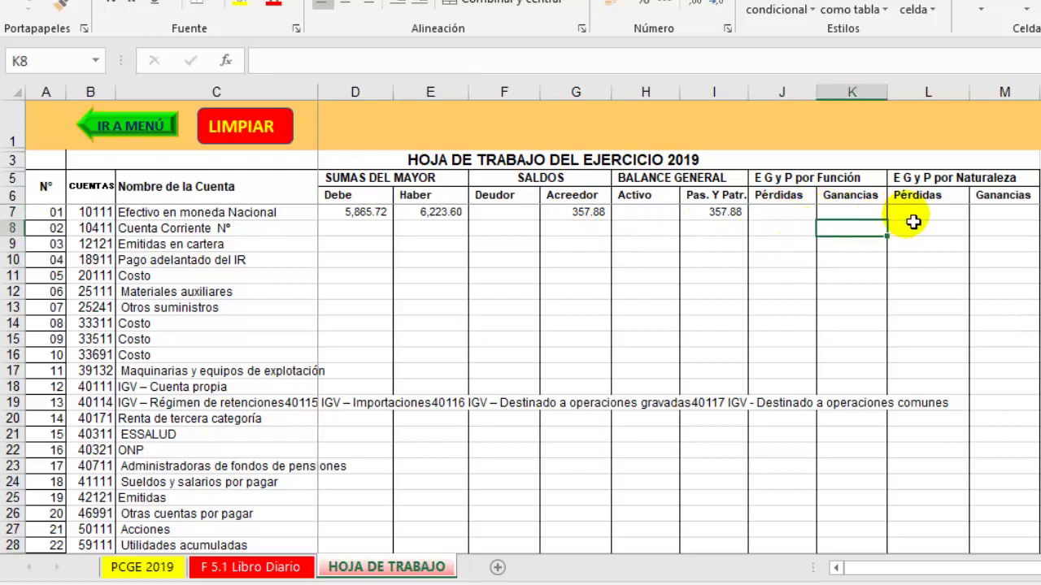
{"action": "left_click", "coordinate": [919, 212]}
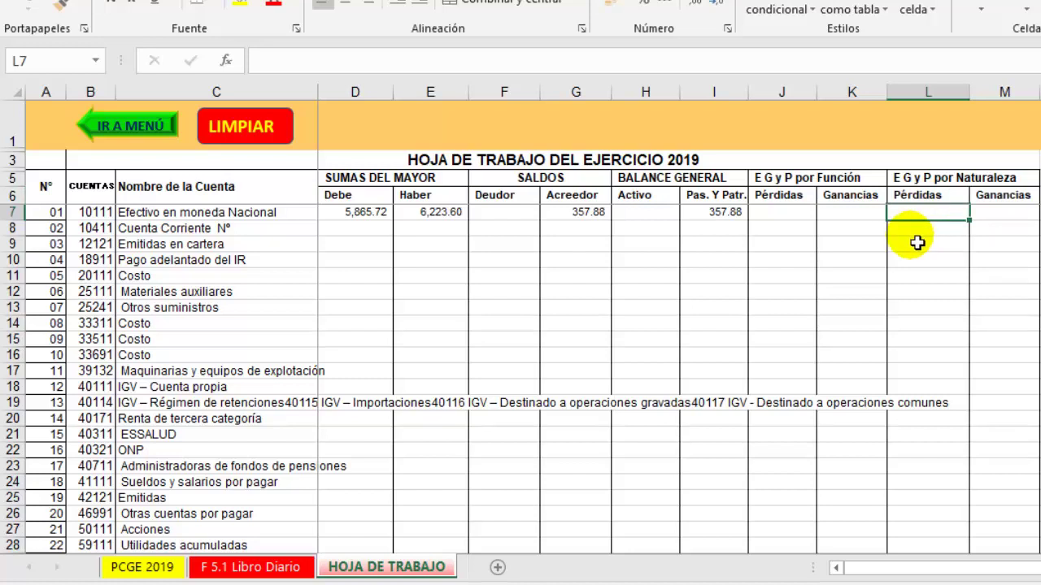
Enter =SI(Y(B7>59111,B7<70111),F7,"") in the Pérdidas por Naturaleza cell L7.
{"action": "type", "text": "=SI"}
{"action": "double_click", "coordinate": [915, 235]}
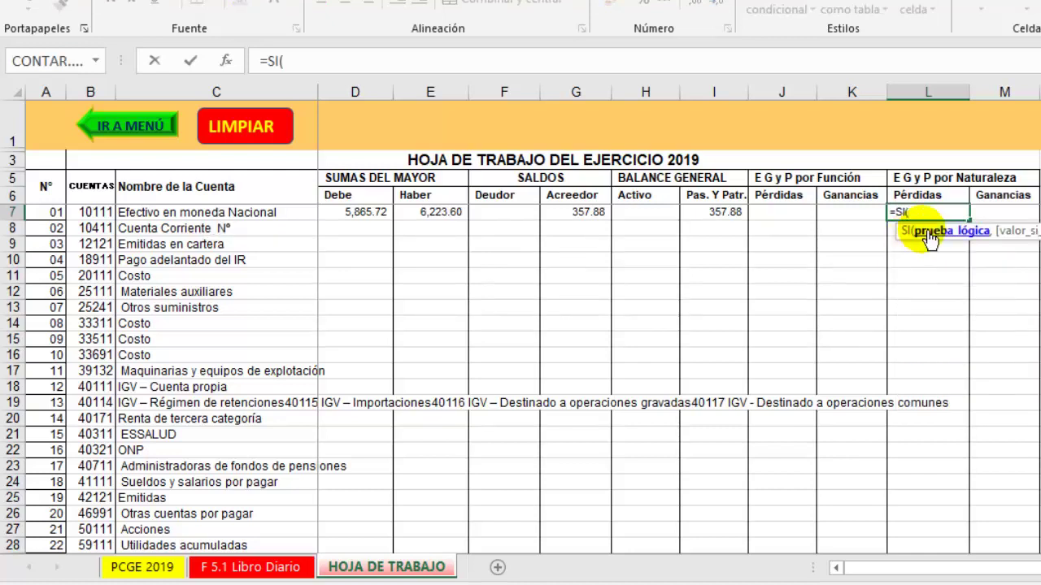
{"action": "type", "text": "Y("}
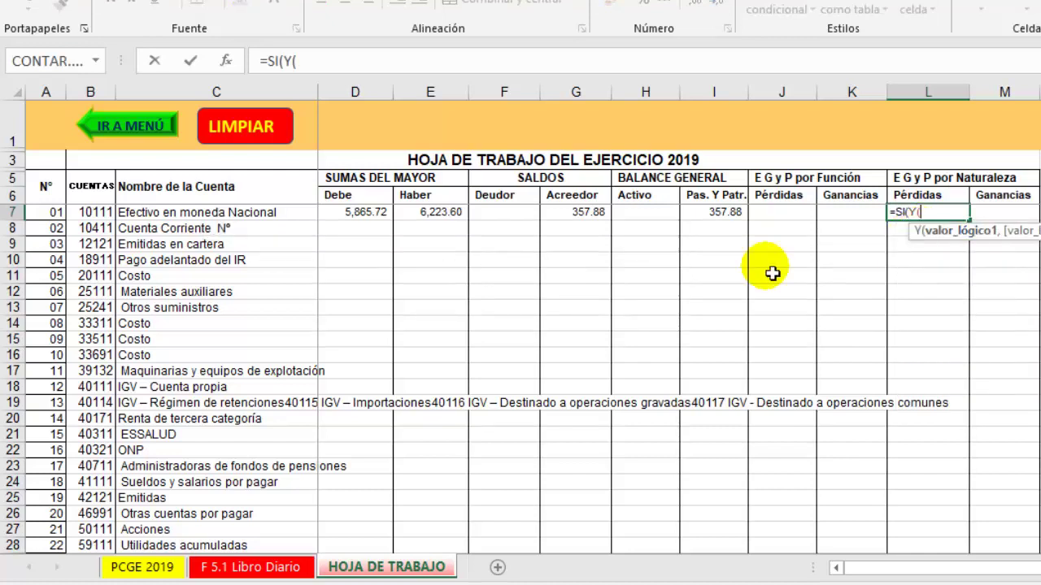
{"action": "left_click", "coordinate": [96, 213]}
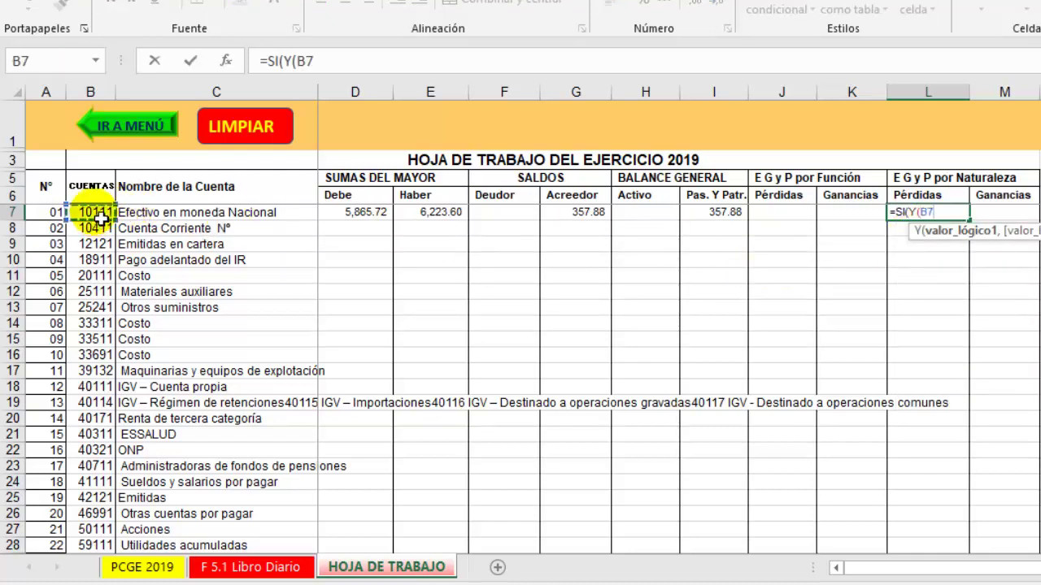
{"action": "type", "text": ">"}
{"action": "type", "text": "59"}
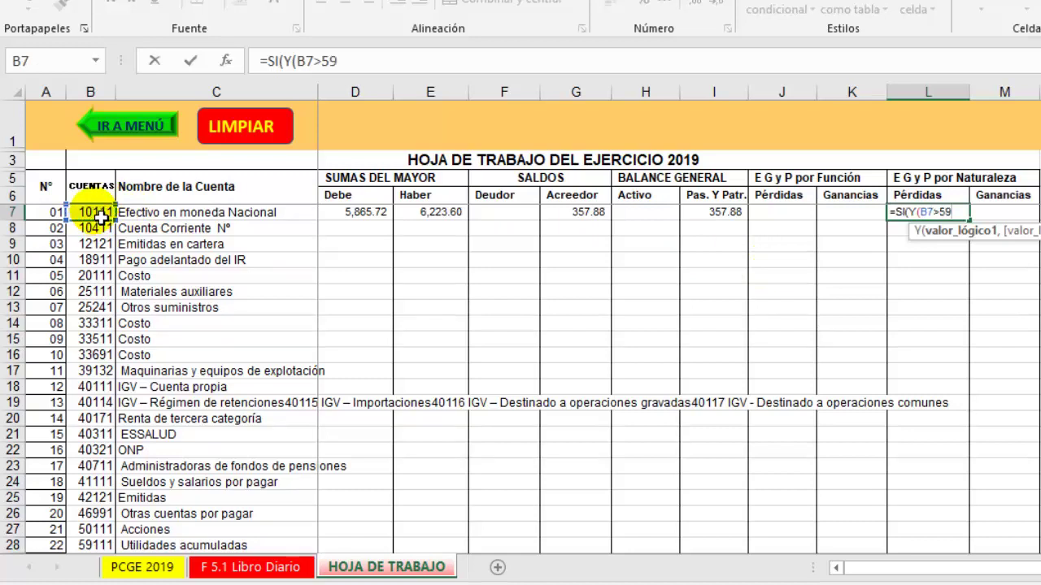
{"action": "type", "text": "111,"}
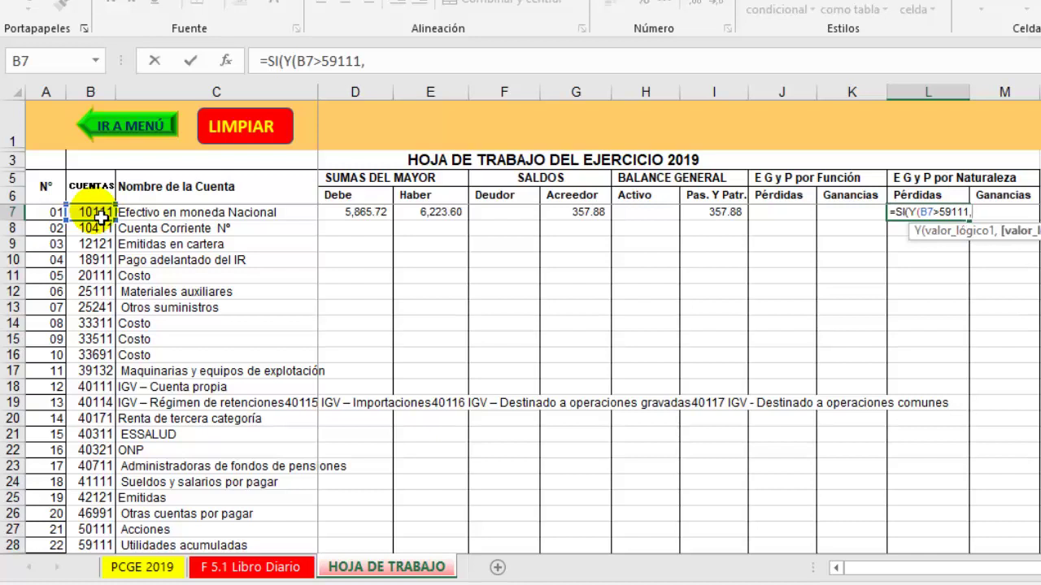
{"action": "left_click", "coordinate": [101, 217]}
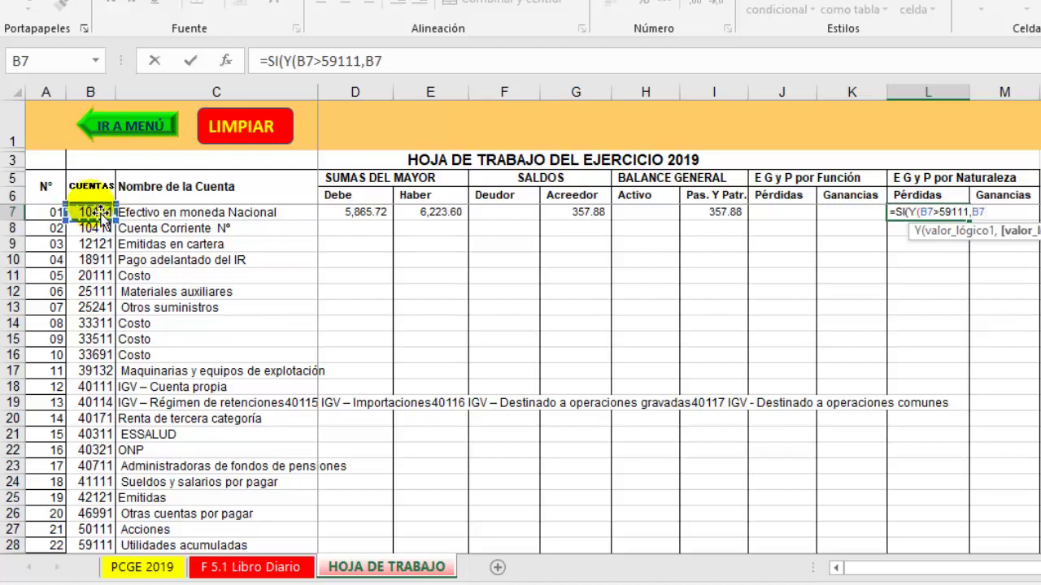
{"action": "type", "text": ">"}
{"action": "key", "text": "BackSpace"}
{"action": "type", "text": "<"}
{"action": "type", "text": "7011"}
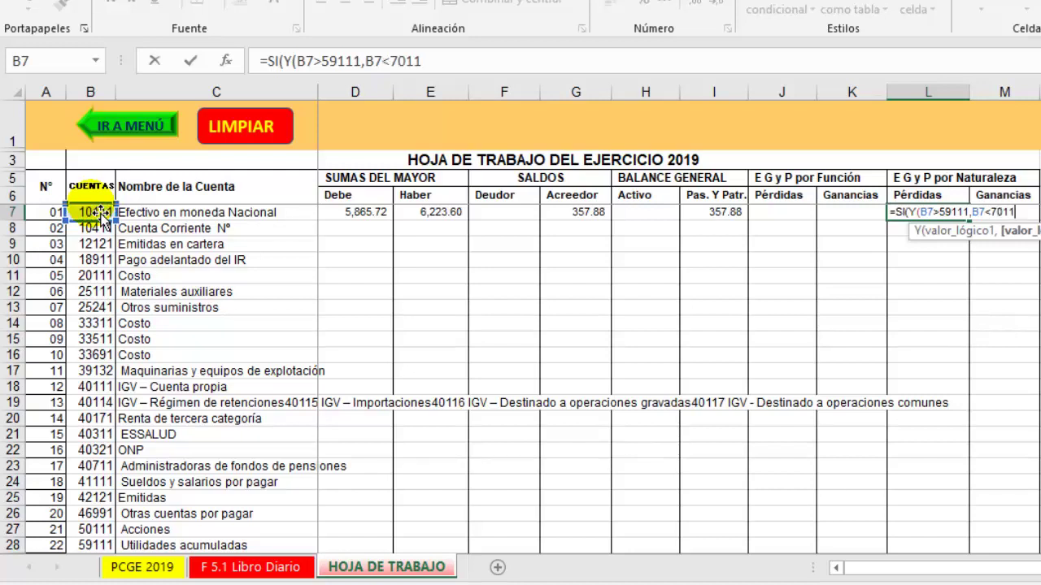
{"action": "type", "text": "1)"}
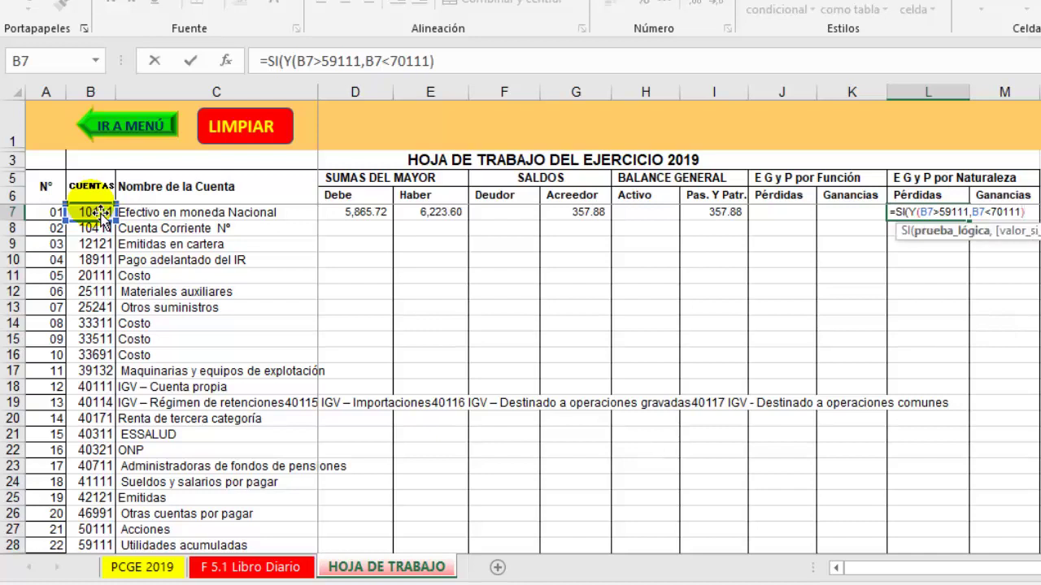
{"action": "type", "text": ","}
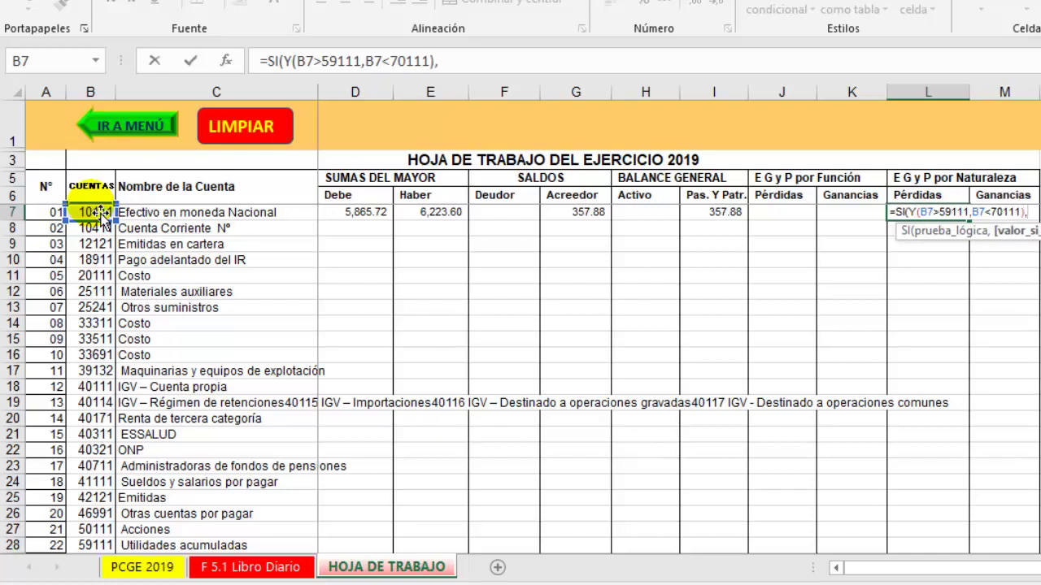
{"action": "left_click", "coordinate": [520, 217]}
{"action": "type", "text": ","}
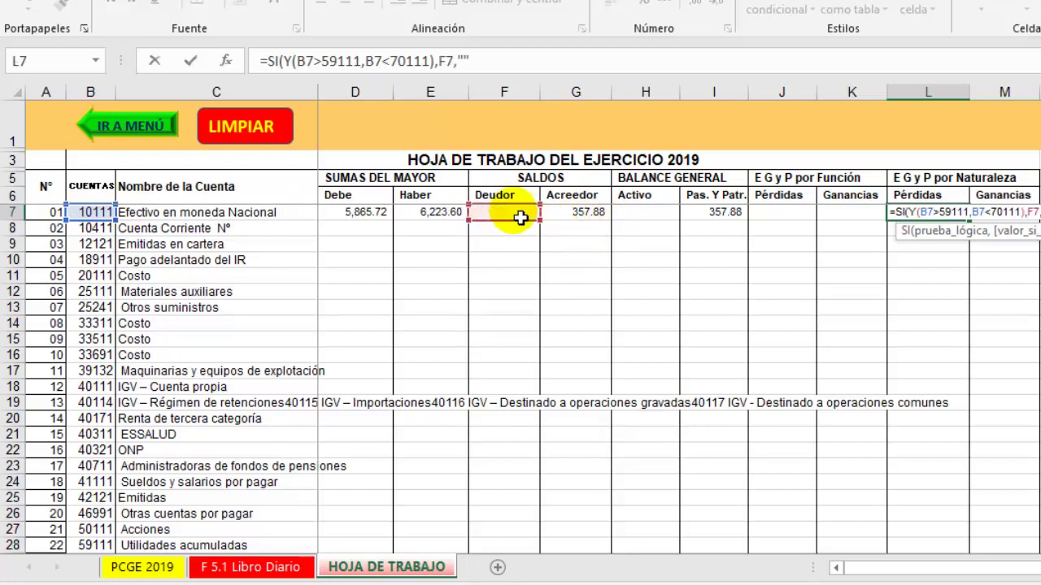
{"action": "type", "text": ")"}
{"action": "key", "text": "Return"}
{"action": "key", "text": "Return"}
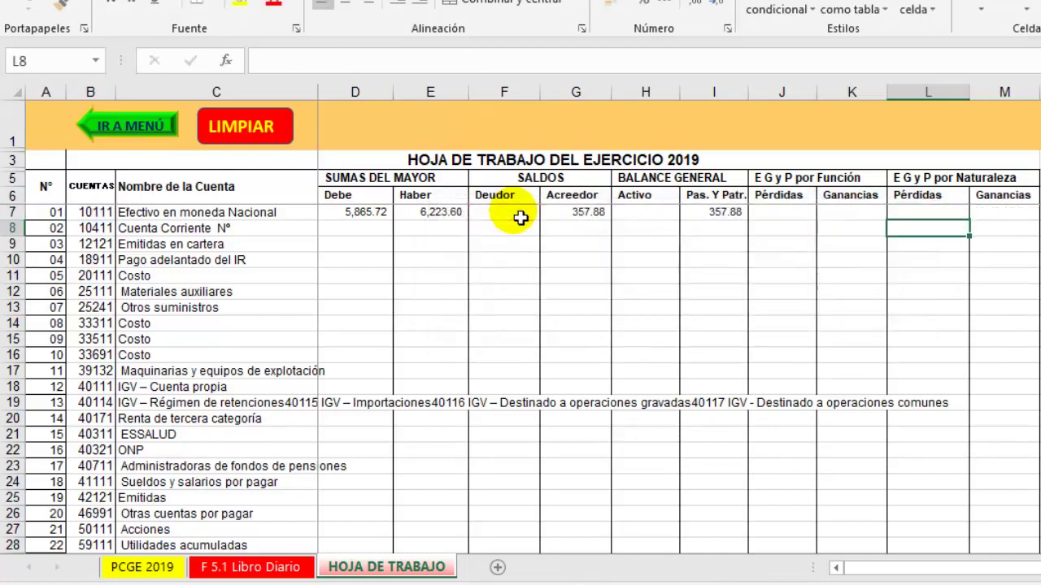
Enter =SI(O(Y(B7>69111,B7>78111),B7=61311),G7,"") in the Ganancias por Naturaleza cell M7.
{"action": "left_click", "coordinate": [1014, 218]}
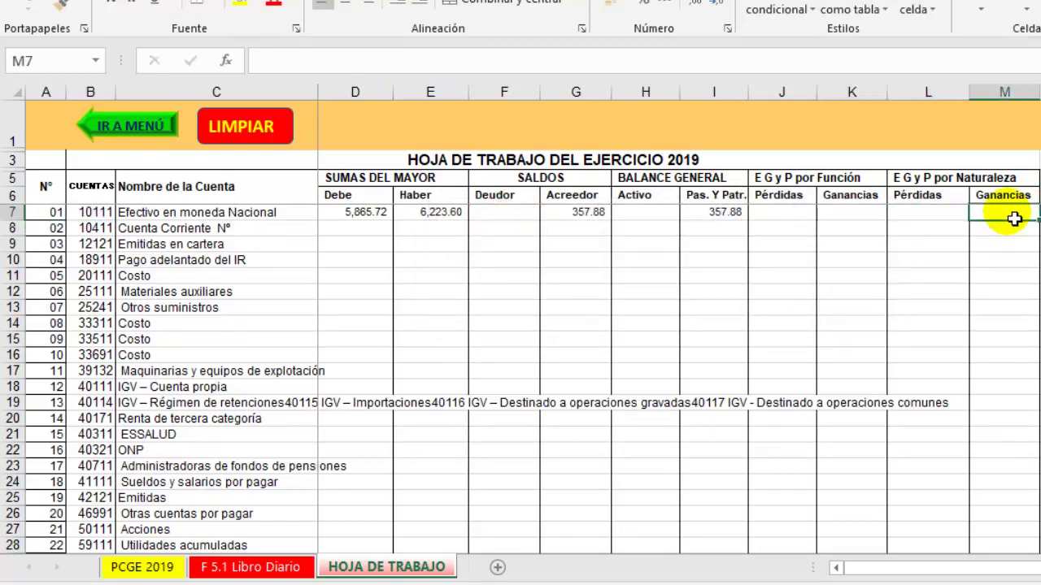
{"action": "type", "text": "="}
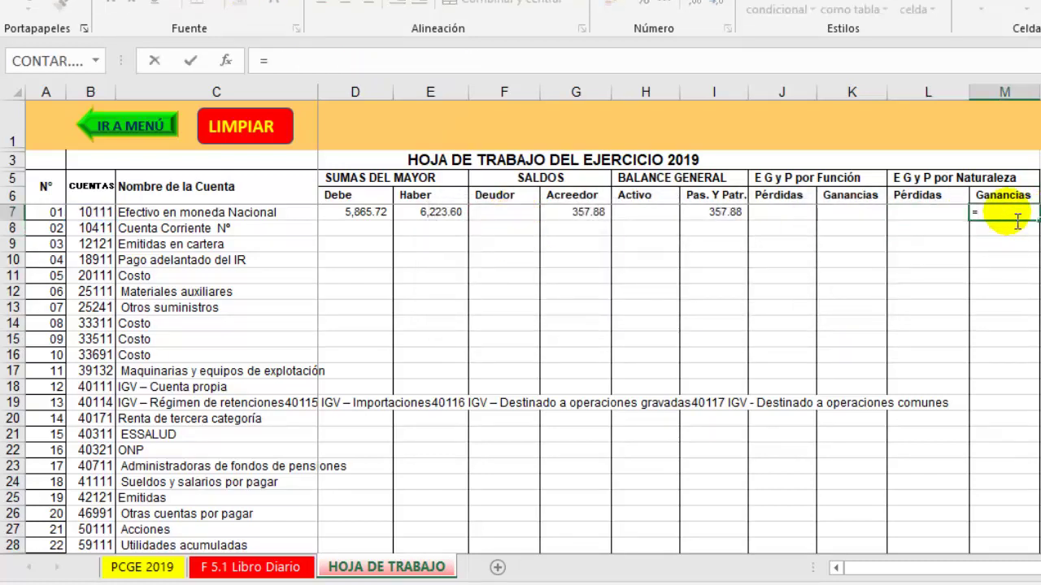
{"action": "type", "text": "SI"}
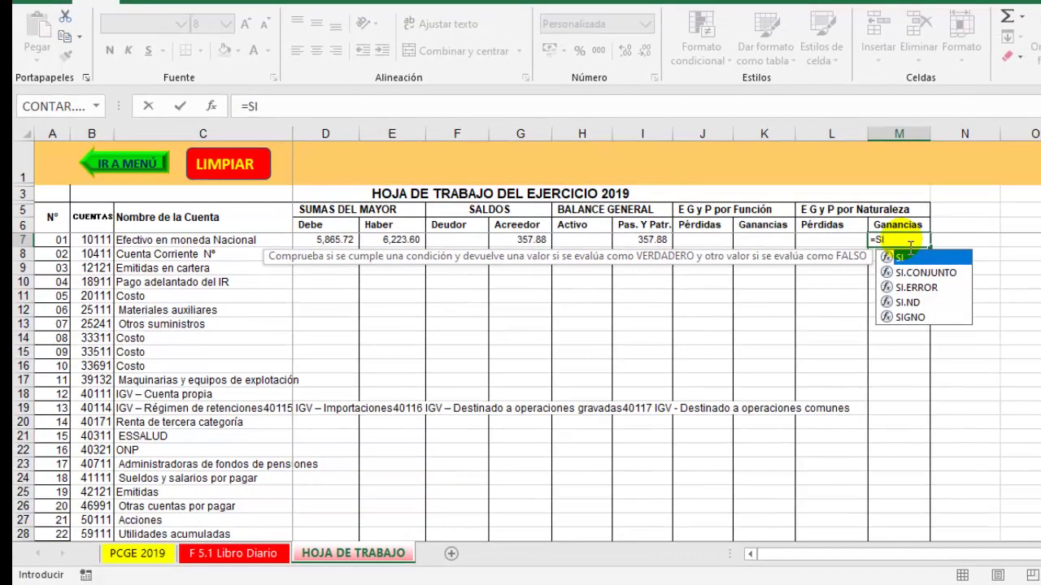
{"action": "type", "text": "("}
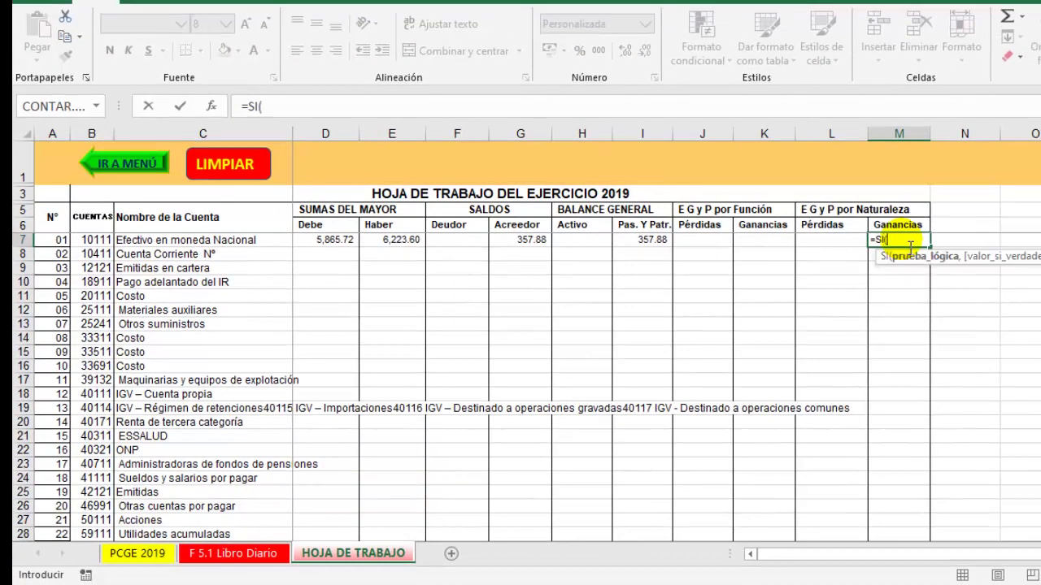
{"action": "type", "text": "O"}
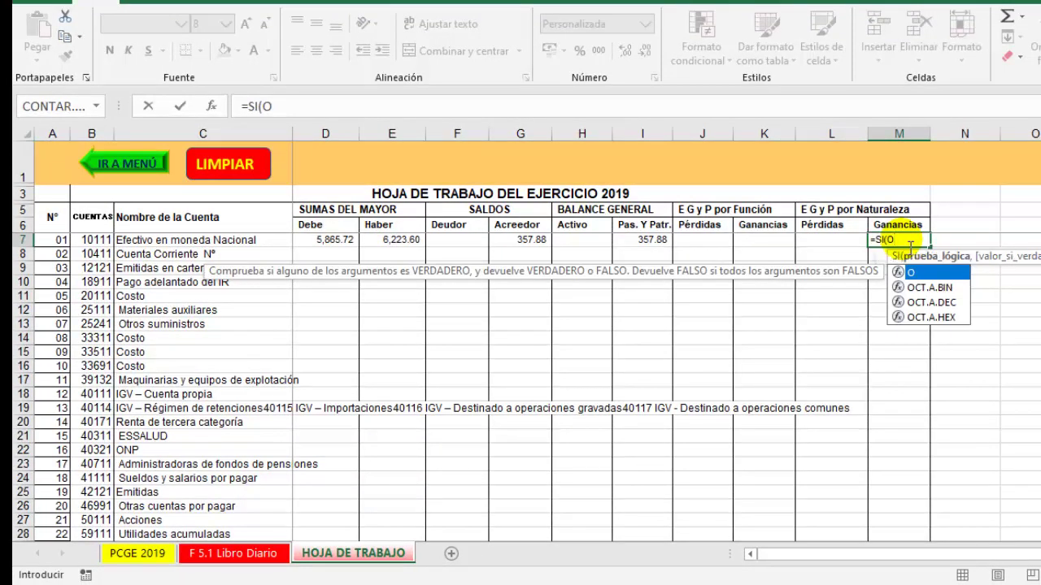
{"action": "type", "text": "(Y"}
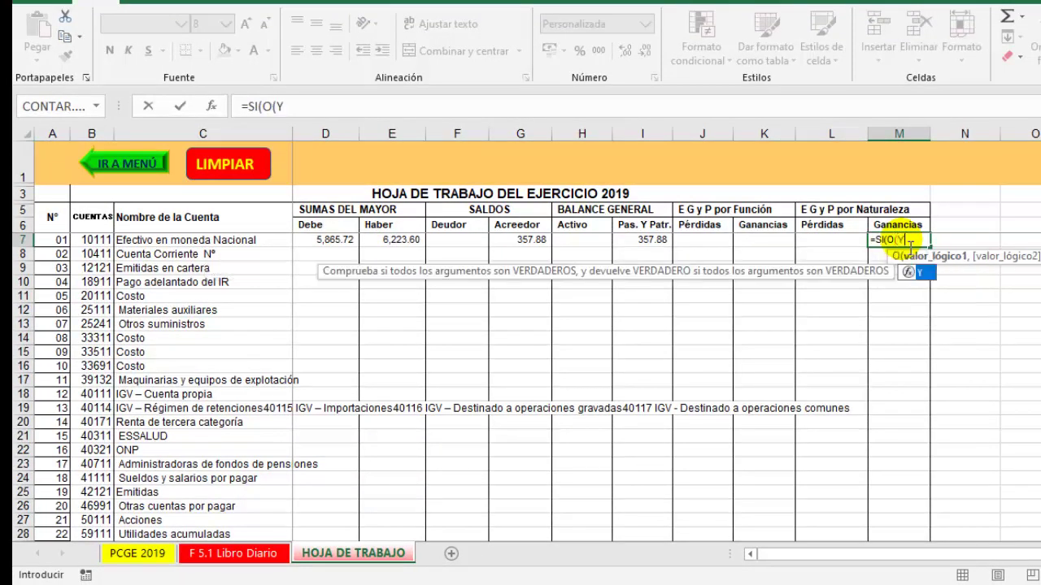
{"action": "type", "text": "("}
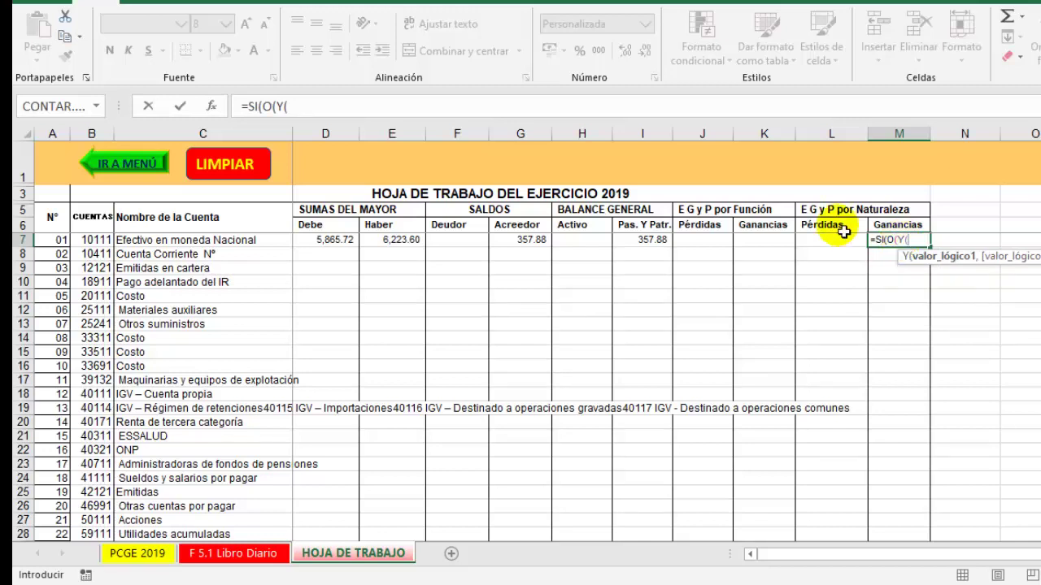
{"action": "left_click", "coordinate": [89, 242]}
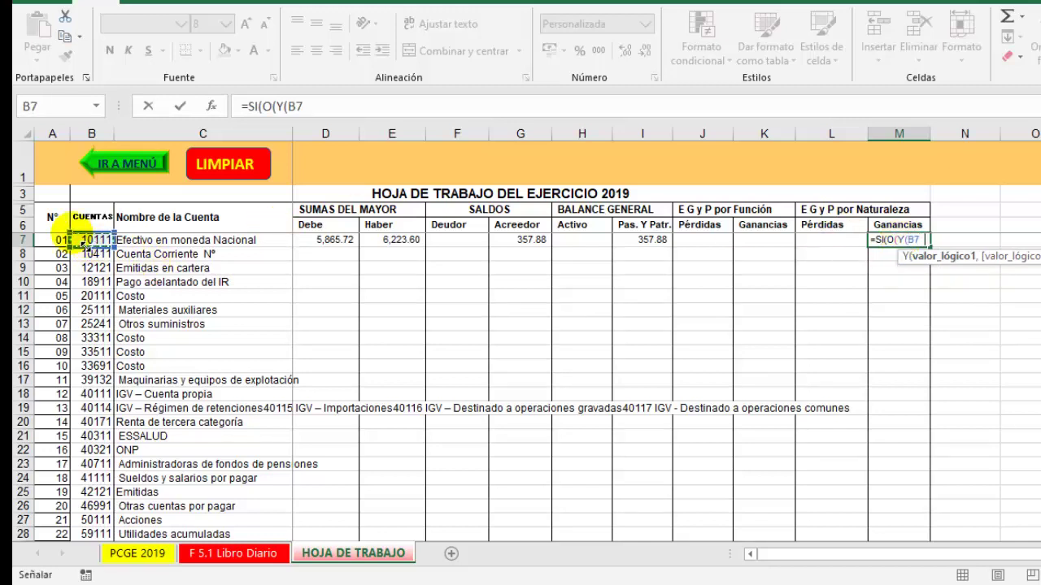
{"action": "type", "text": ">69"}
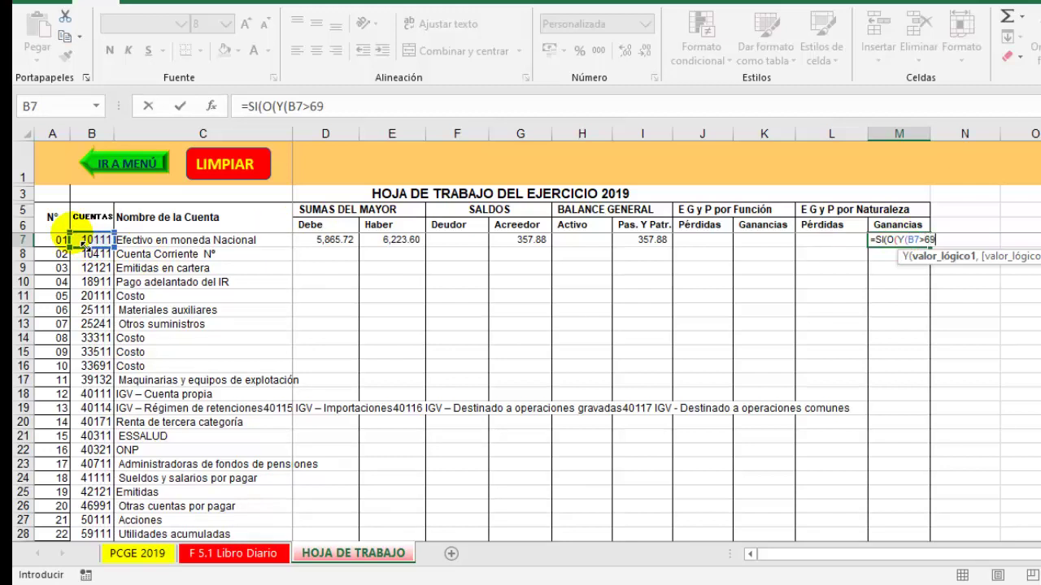
{"action": "type", "text": "111"}
{"action": "type", "text": ","}
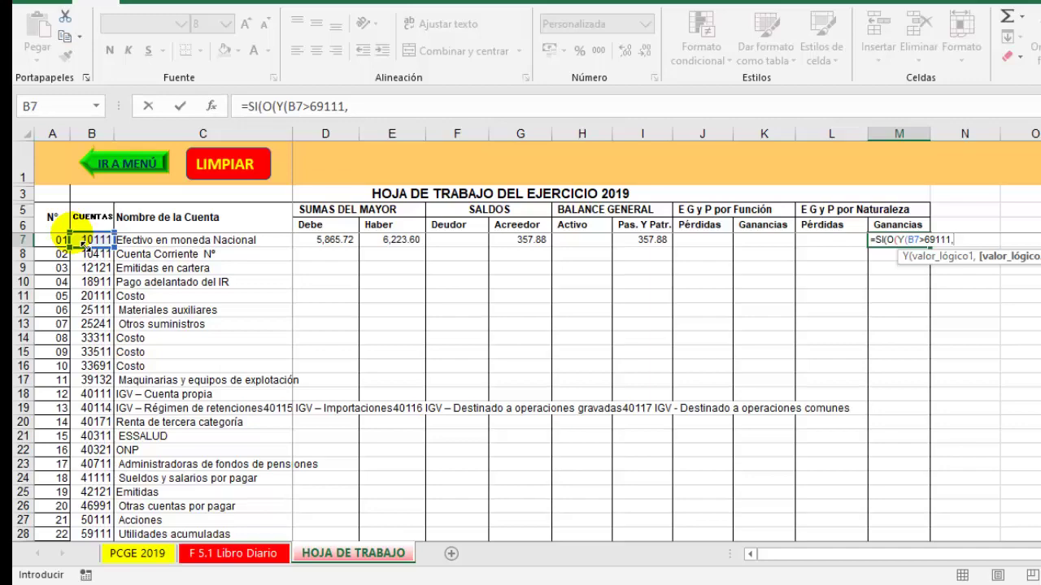
{"action": "left_click", "coordinate": [81, 243]}
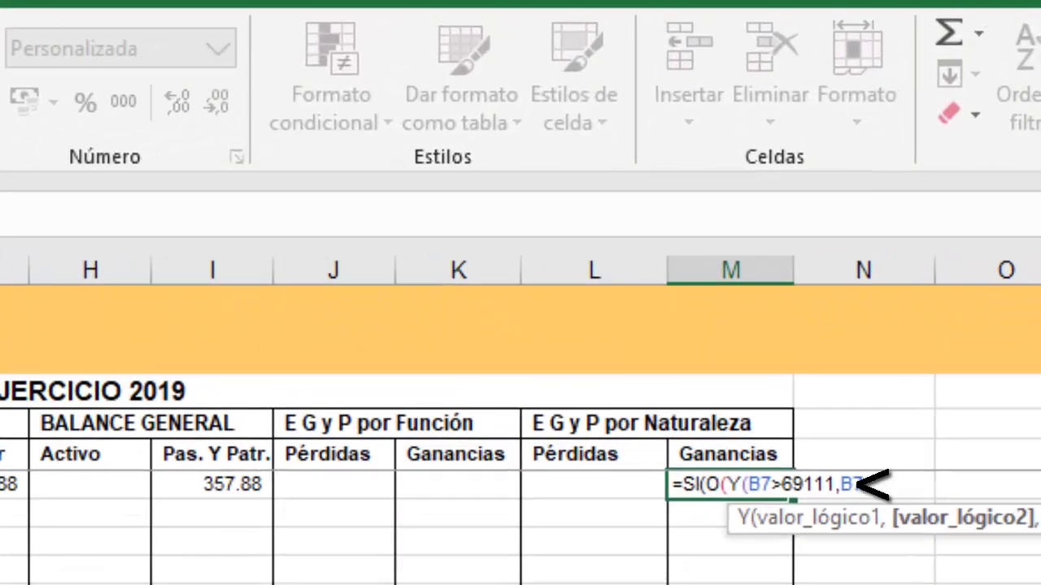
{"action": "type", "text": ">78"}
{"action": "type", "text": "11"}
{"action": "type", "text": "1"}
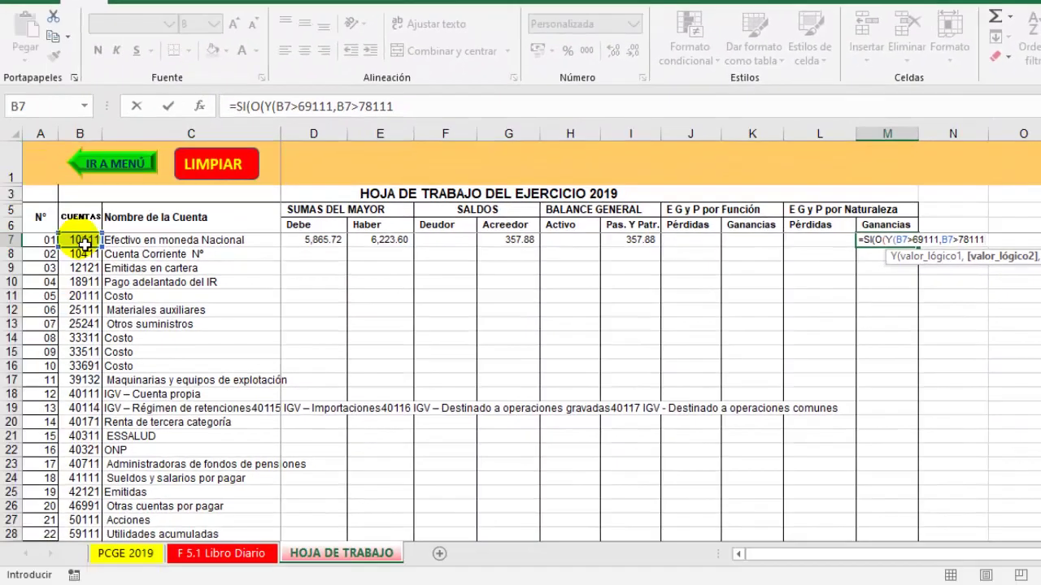
{"action": "type", "text": "),"}
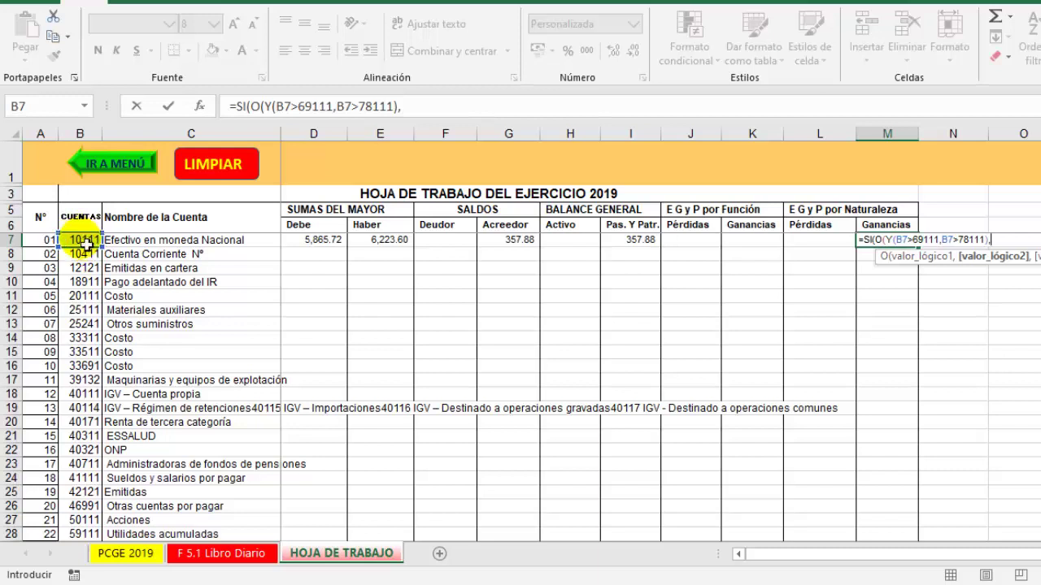
{"action": "left_click", "coordinate": [86, 242]}
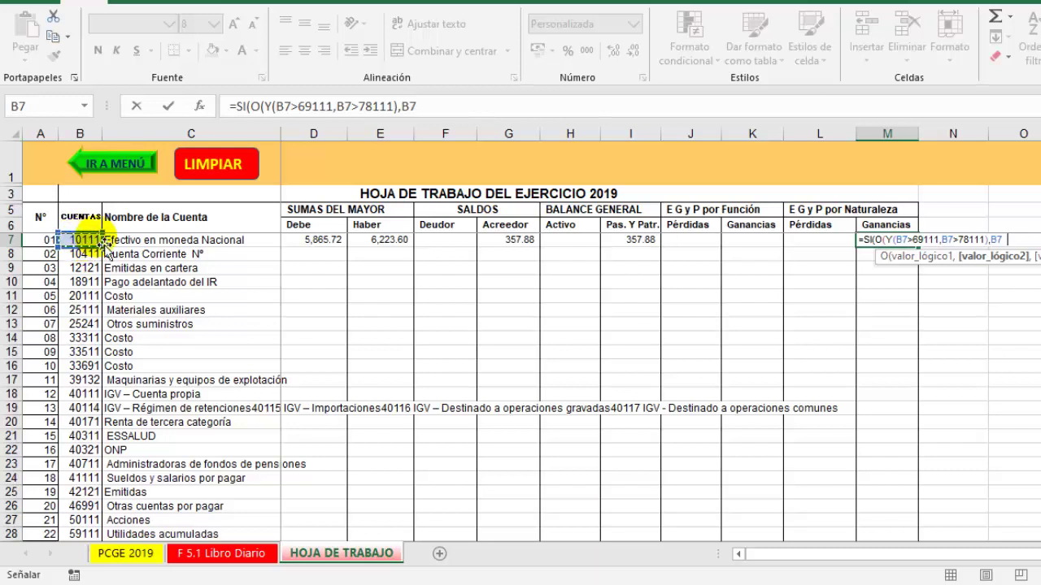
{"action": "type", "text": "=6"}
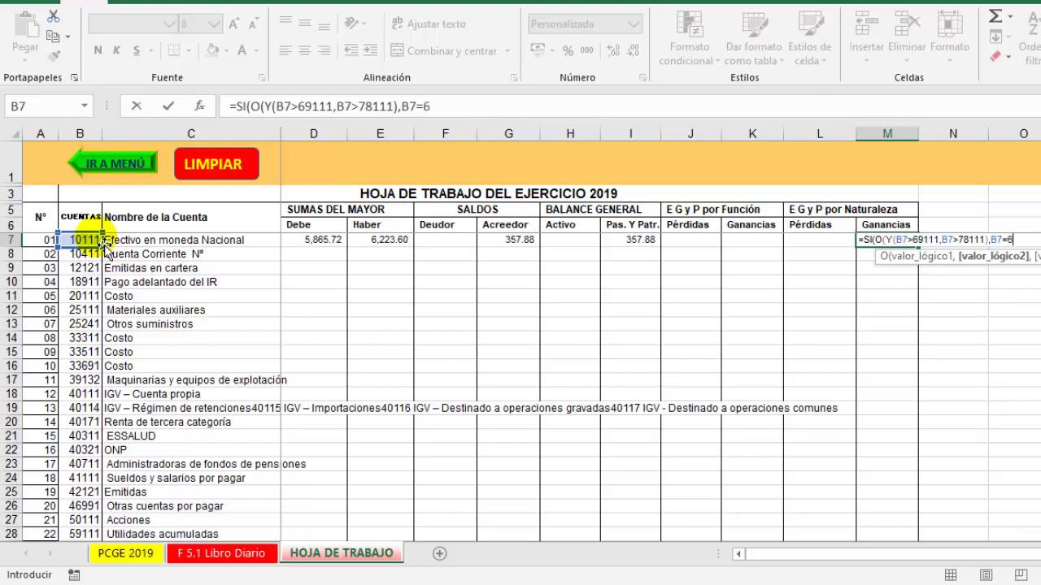
{"action": "type", "text": "13"}
{"action": "type", "text": "11"}
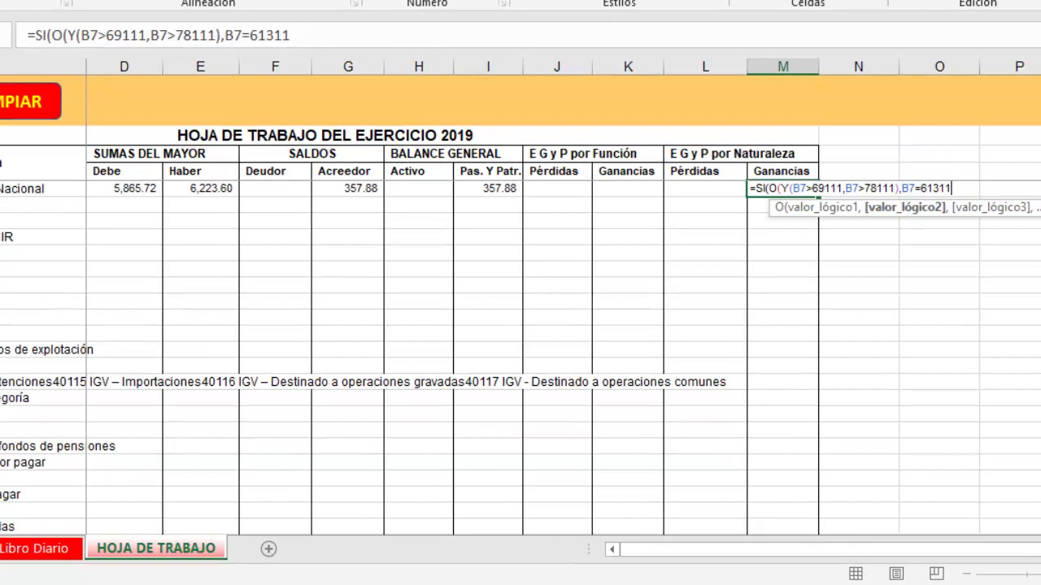
{"action": "type", "text": ")"}
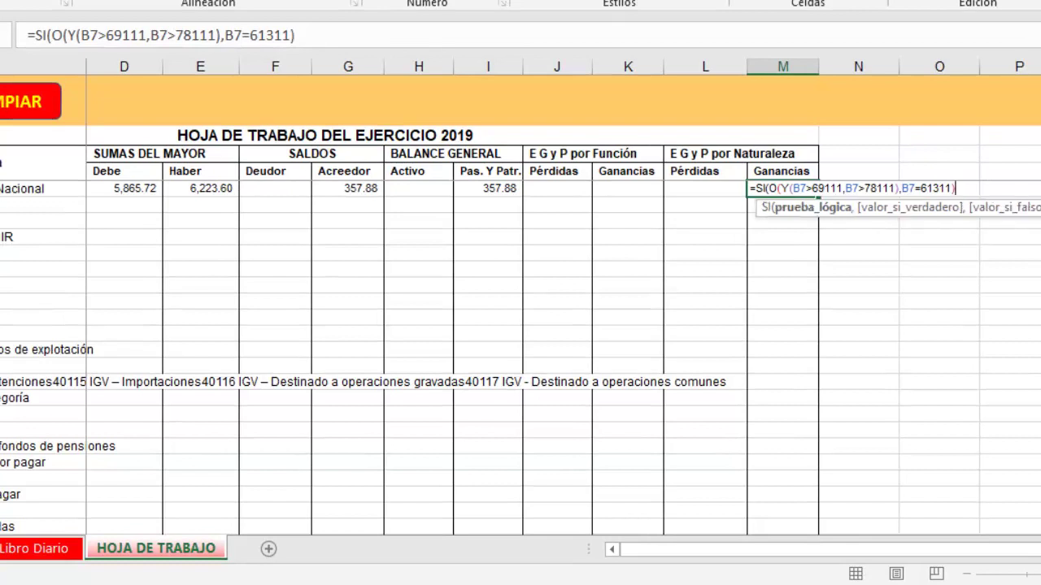
{"action": "type", "text": ","}
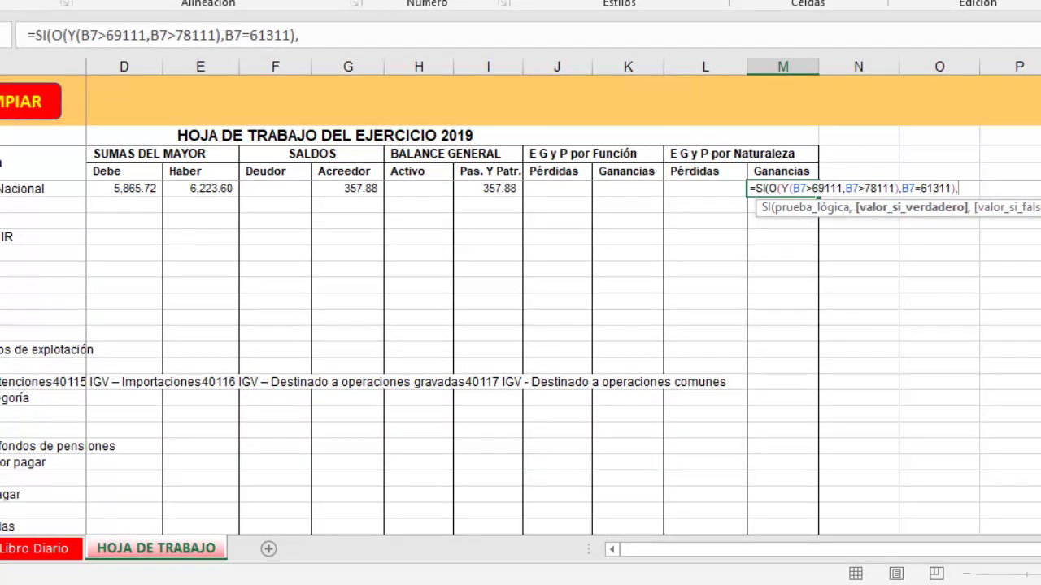
{"action": "left_click", "coordinate": [351, 192]}
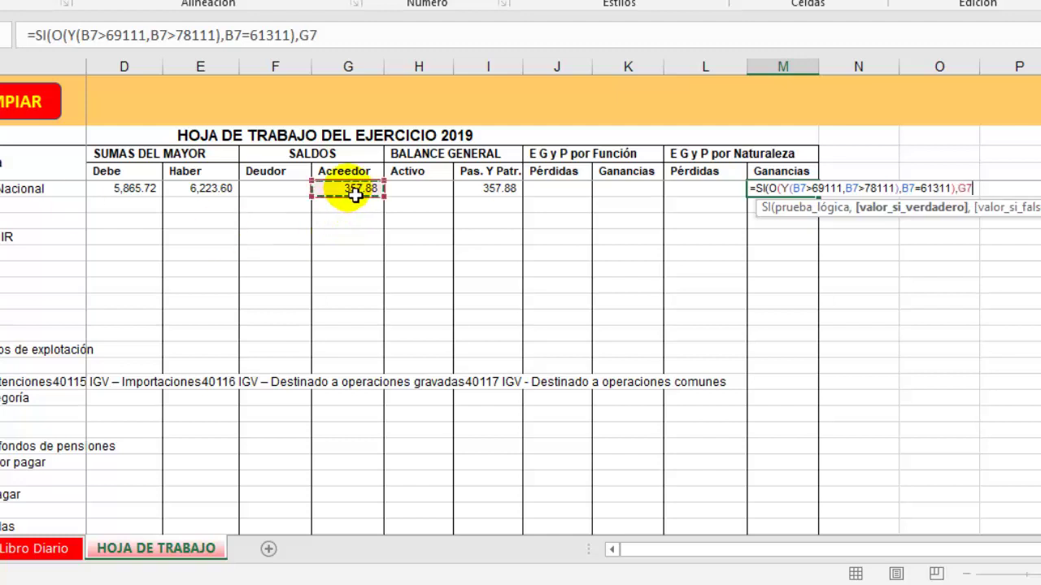
{"action": "type", "text": ","}
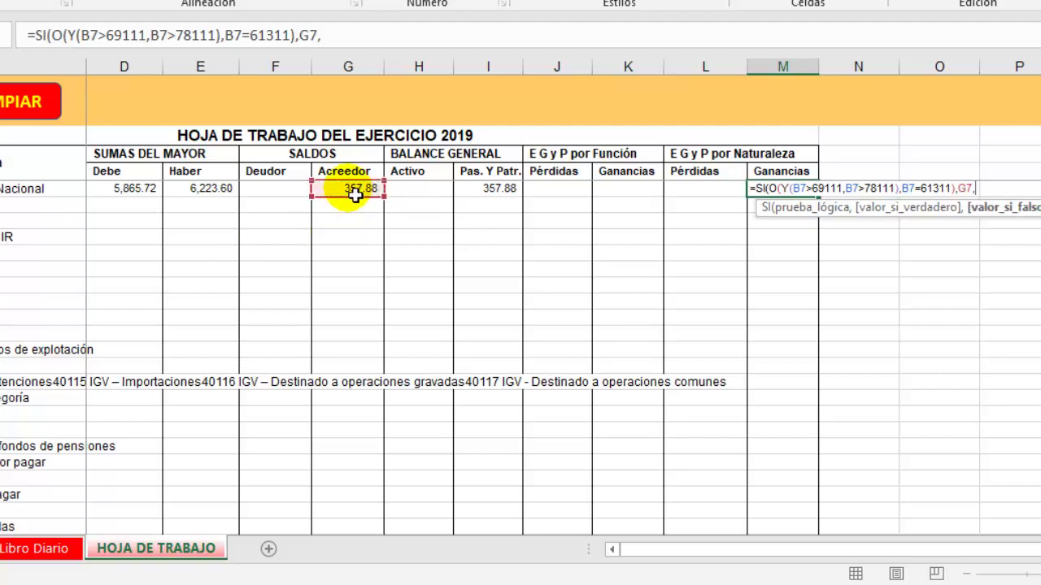
{"action": "type", "text": "\"\""}
{"action": "key", "text": "Return"}
{"action": "key", "text": "Return"}
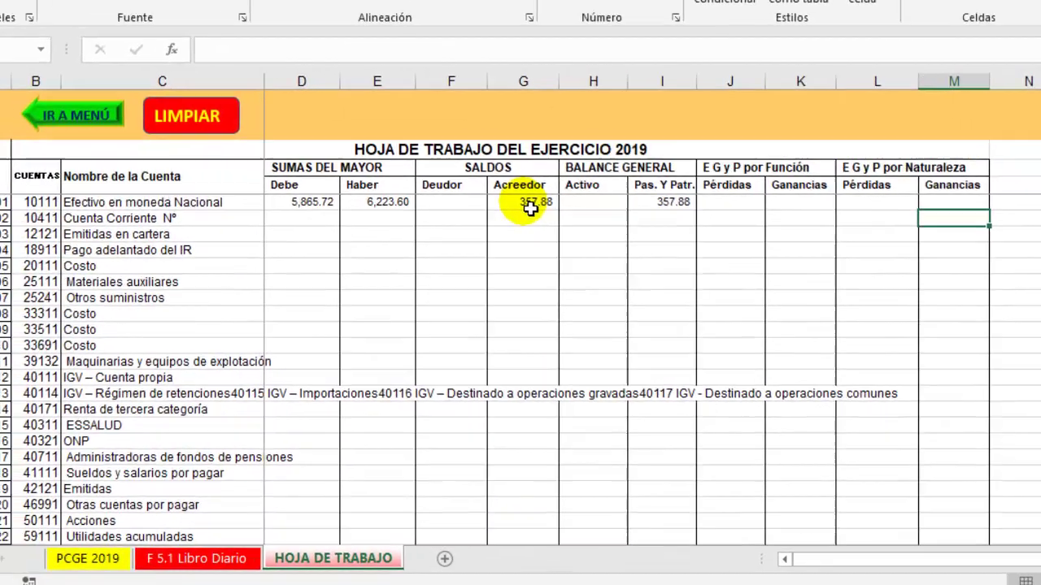
Fill D7:M7 down to row 60, balancing Debe and Haber totals at 598,896.33.
{"action": "left_click", "coordinate": [365, 209]}
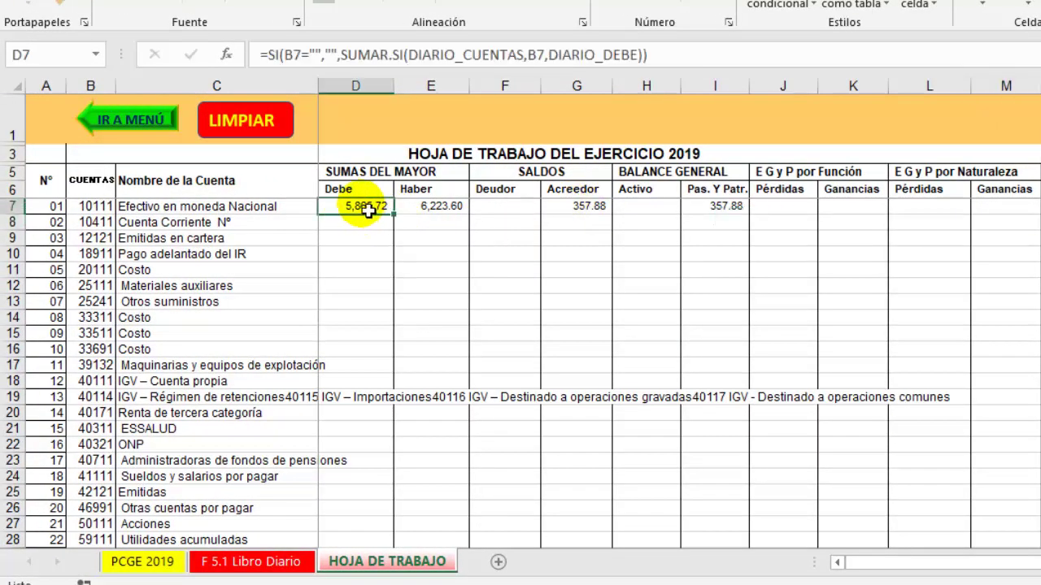
{"action": "left_click_drag", "start_coordinate": [362, 209], "coordinate": [1018, 216]}
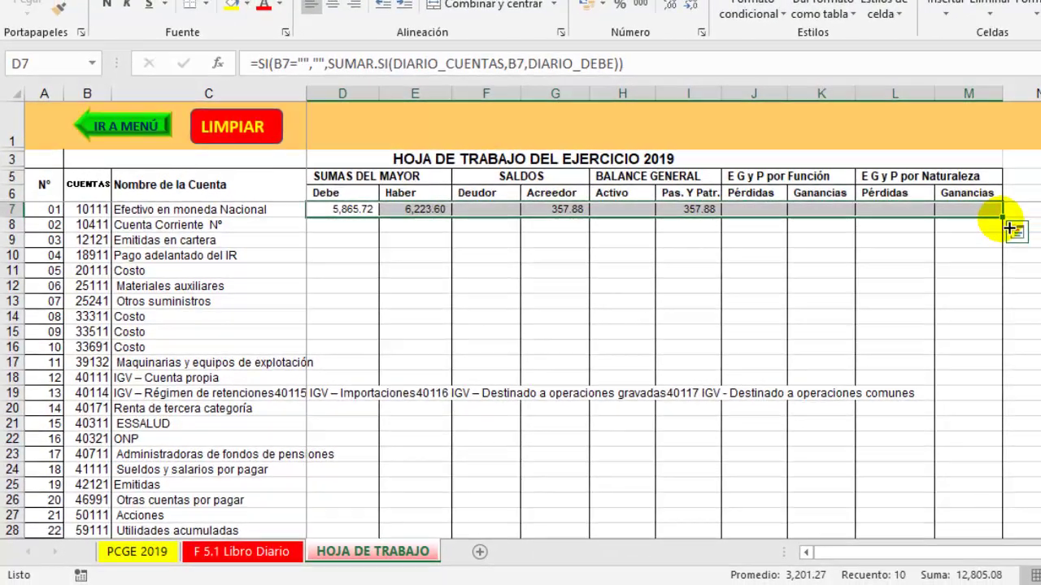
{"action": "mouse_move", "coordinate": [1008, 230]}
{"action": "left_mouse_down"}
{"action": "mouse_move", "coordinate": [1006, 444]}
{"action": "mouse_move", "coordinate": [1027, 571]}
{"action": "left_mouse_up"}
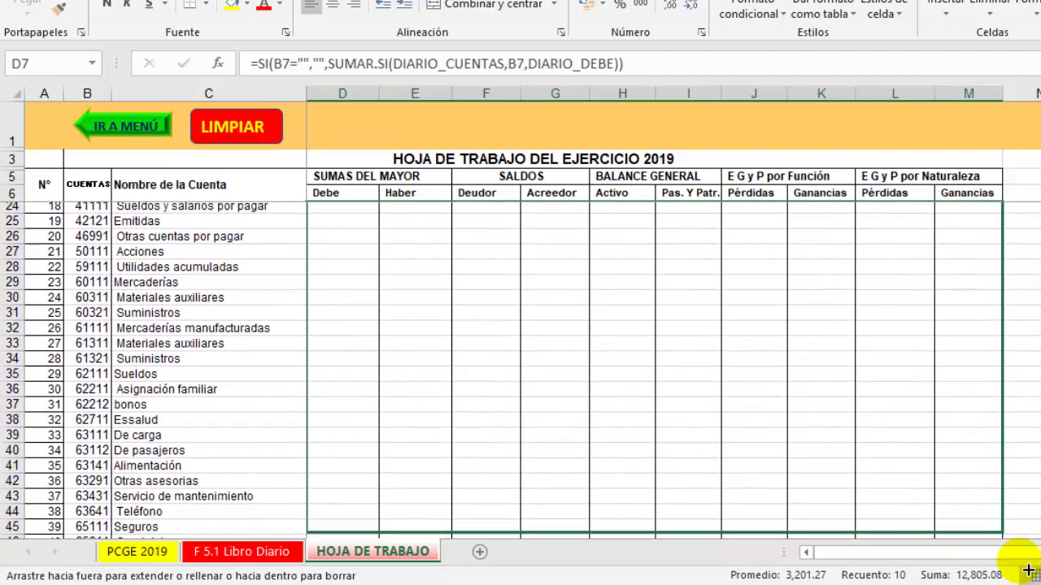
{"action": "left_click_drag", "start_coordinate": [1028, 571], "coordinate": [992, 447]}
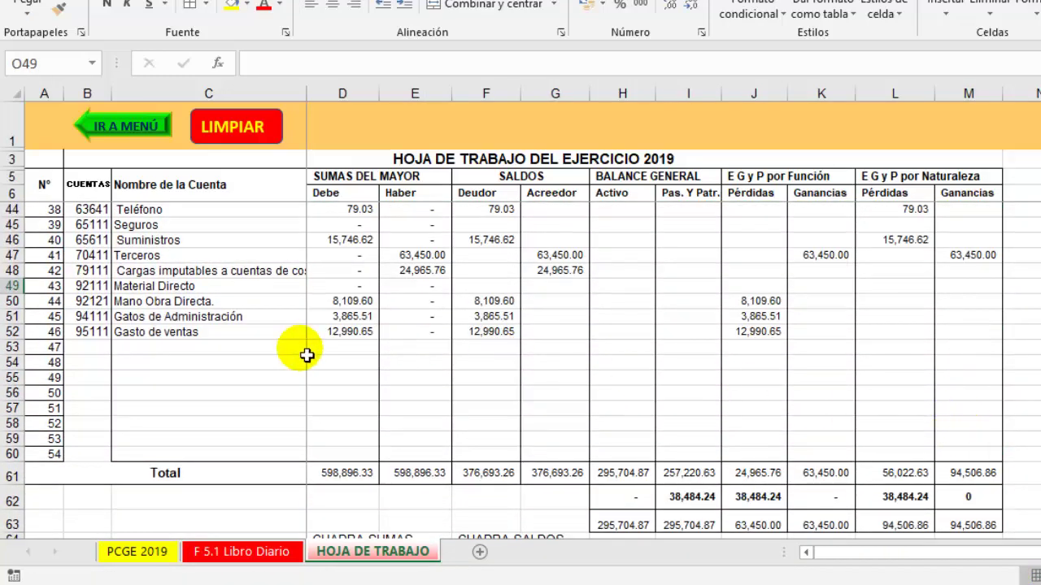
{"action": "left_click", "coordinate": [683, 498]}
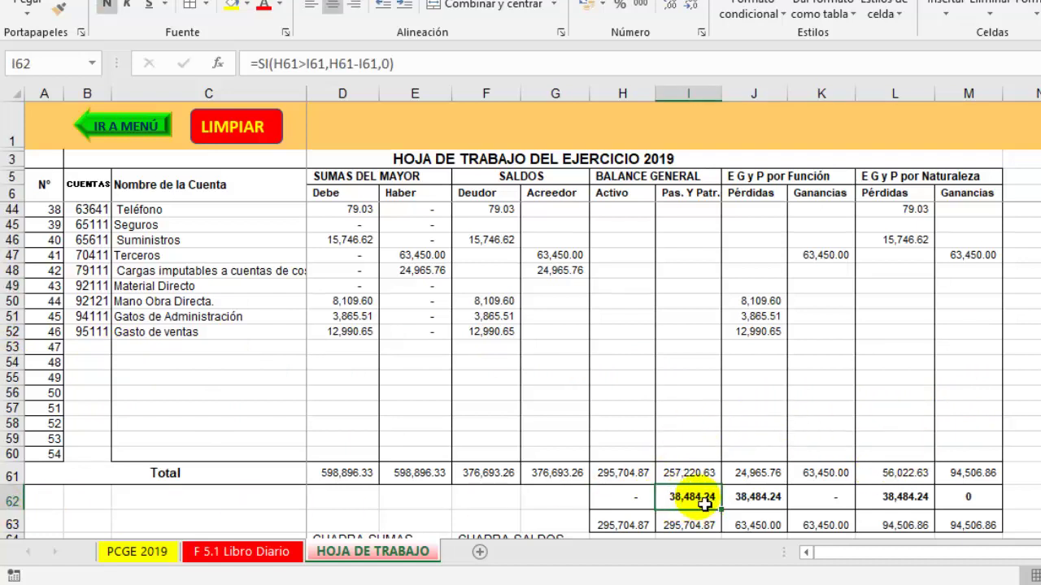
{"action": "left_click", "coordinate": [752, 497]}
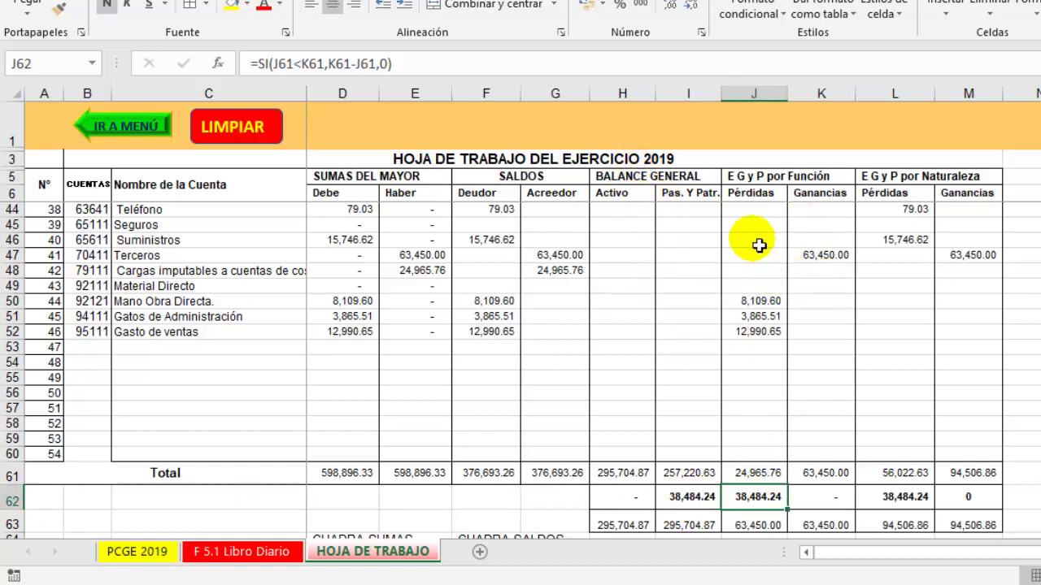
{"action": "left_click", "coordinate": [662, 498]}
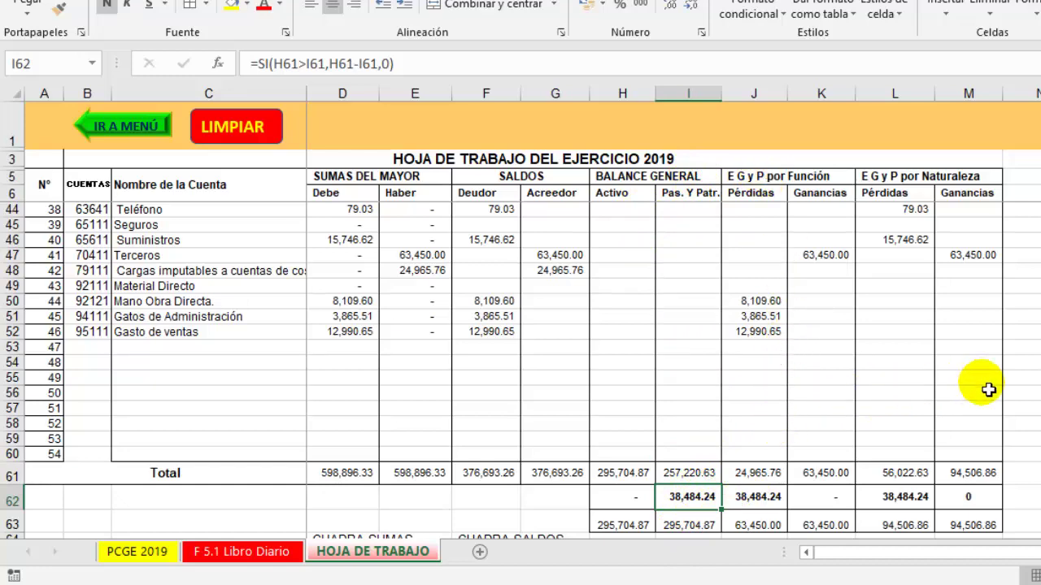
{"action": "left_click", "coordinate": [889, 497]}
{"action": "left_click", "coordinate": [717, 502]}
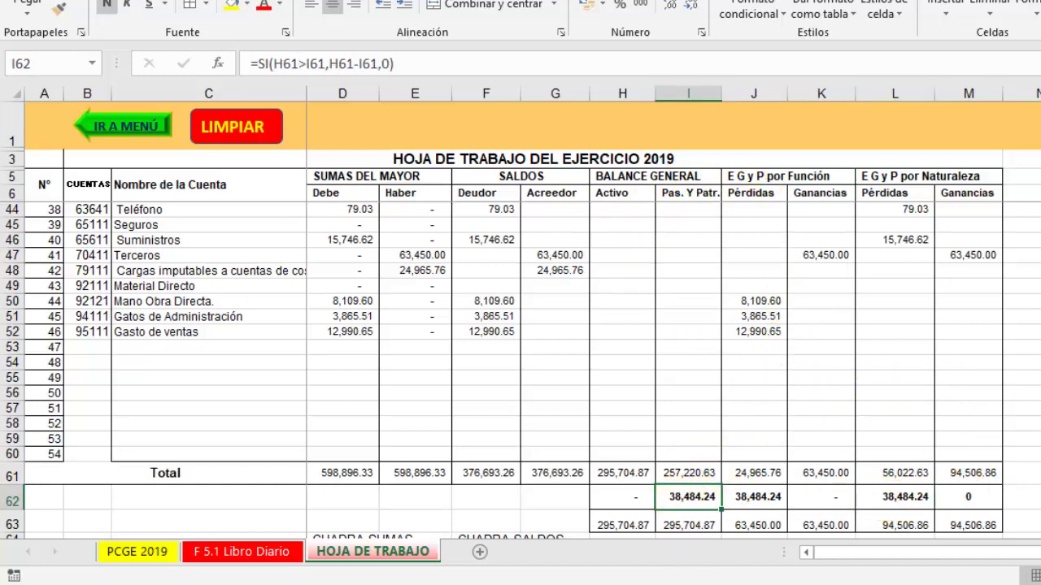
{"action": "scroll", "coordinate": [551, 437], "scroll_direction": "down", "scroll_amount": 1}
{"action": "scroll", "coordinate": [551, 436], "scroll_direction": "up", "scroll_amount": 3}
{"action": "scroll", "coordinate": [521, 420], "scroll_direction": "up", "scroll_amount": 3}
{"action": "scroll", "coordinate": [521, 420], "scroll_direction": "up", "scroll_amount": 1}
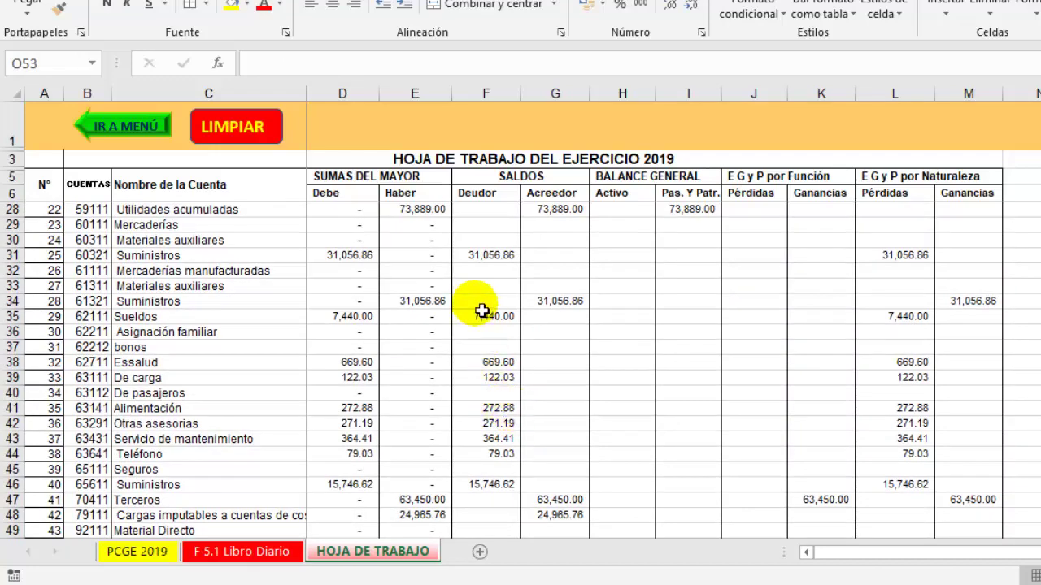
{"action": "scroll", "coordinate": [482, 312], "scroll_direction": "down", "scroll_amount": 1}
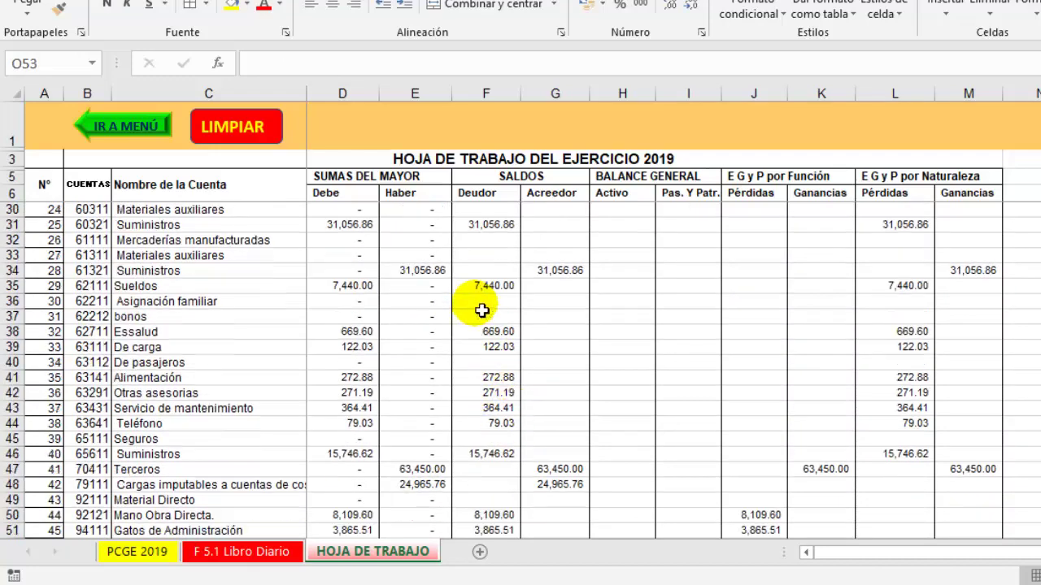
{"action": "scroll", "coordinate": [480, 305], "scroll_direction": "down", "scroll_amount": 2}
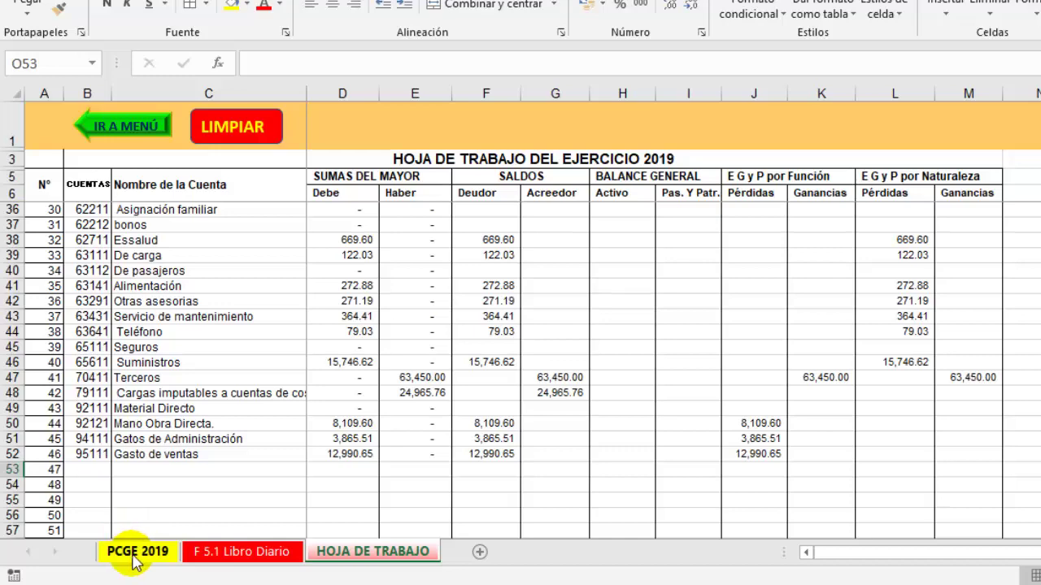
Draw a black rounded-rectangle button labelled ORDENAR CUENTAS in row 1 of Libro Diario.
{"action": "left_click", "coordinate": [195, 551]}
{"action": "left_click", "coordinate": [608, 249]}
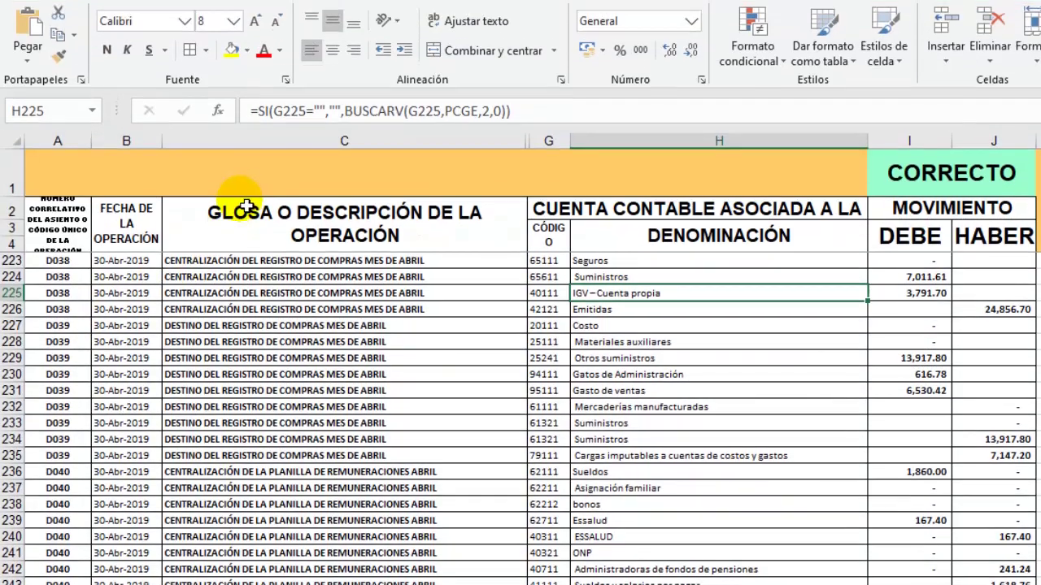
{"action": "left_click", "coordinate": [228, 231]}
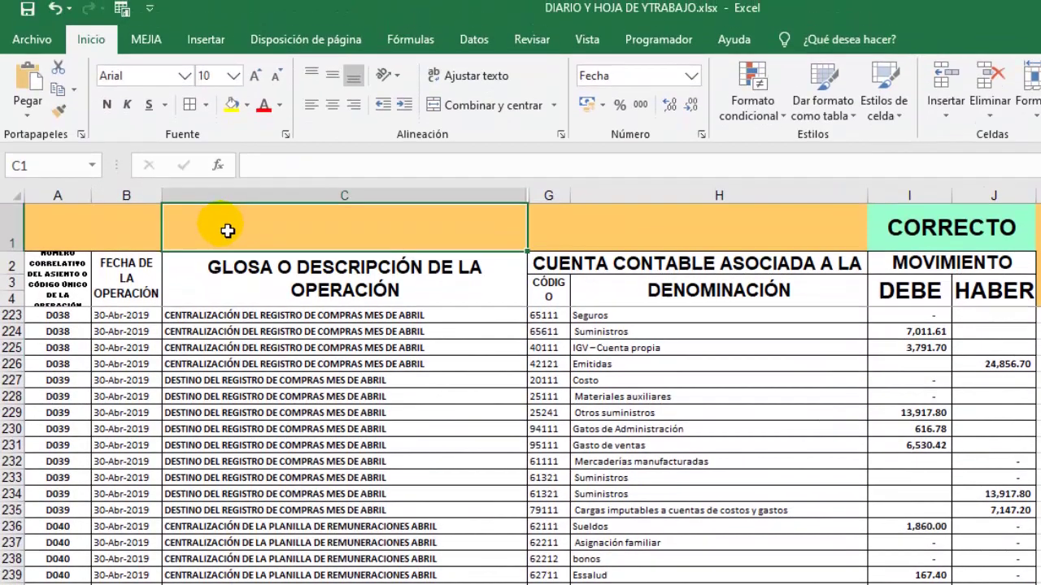
{"action": "left_click", "coordinate": [204, 49]}
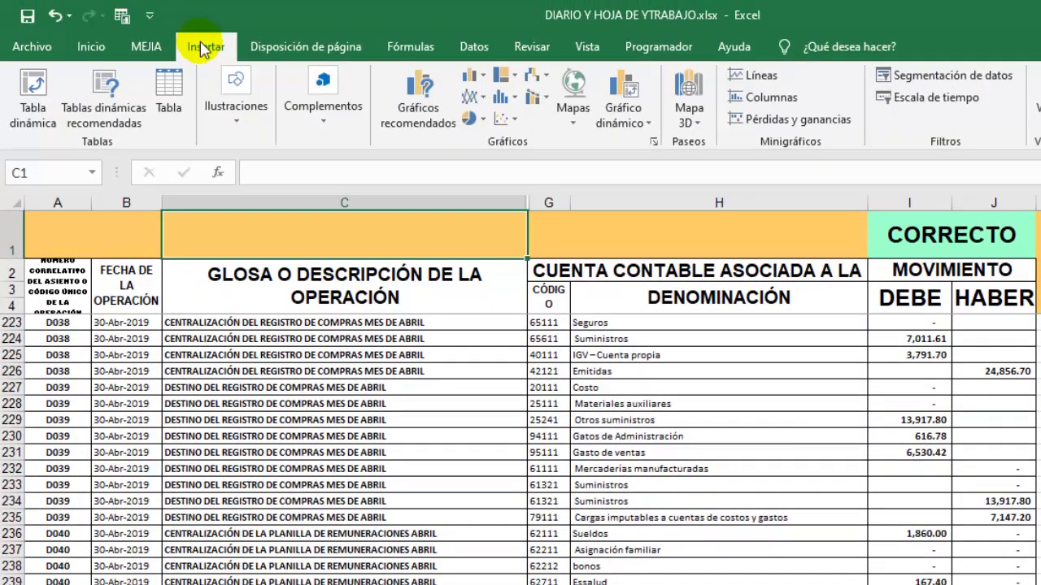
{"action": "left_click", "coordinate": [235, 93]}
{"action": "left_click", "coordinate": [278, 191]}
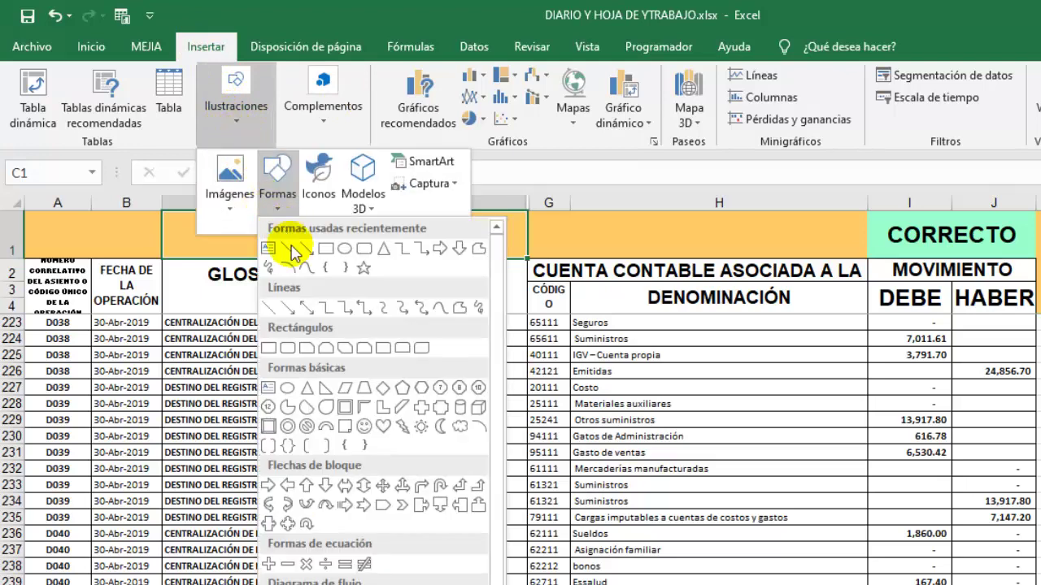
{"action": "left_click", "coordinate": [363, 257]}
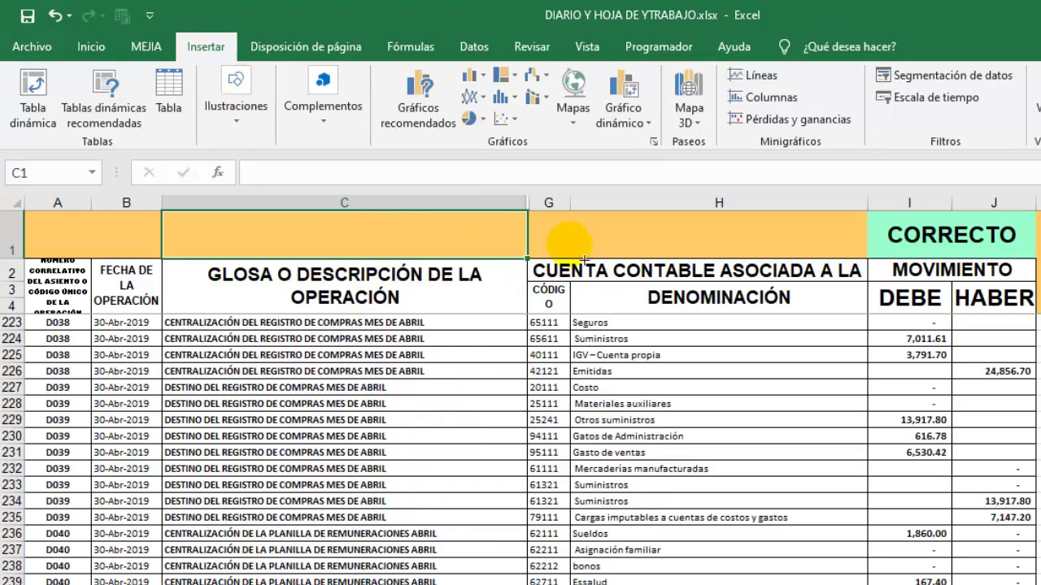
{"action": "mouse_move", "coordinate": [334, 220]}
{"action": "left_mouse_down"}
{"action": "mouse_move", "coordinate": [543, 272]}
{"action": "mouse_move", "coordinate": [530, 253]}
{"action": "left_mouse_up"}
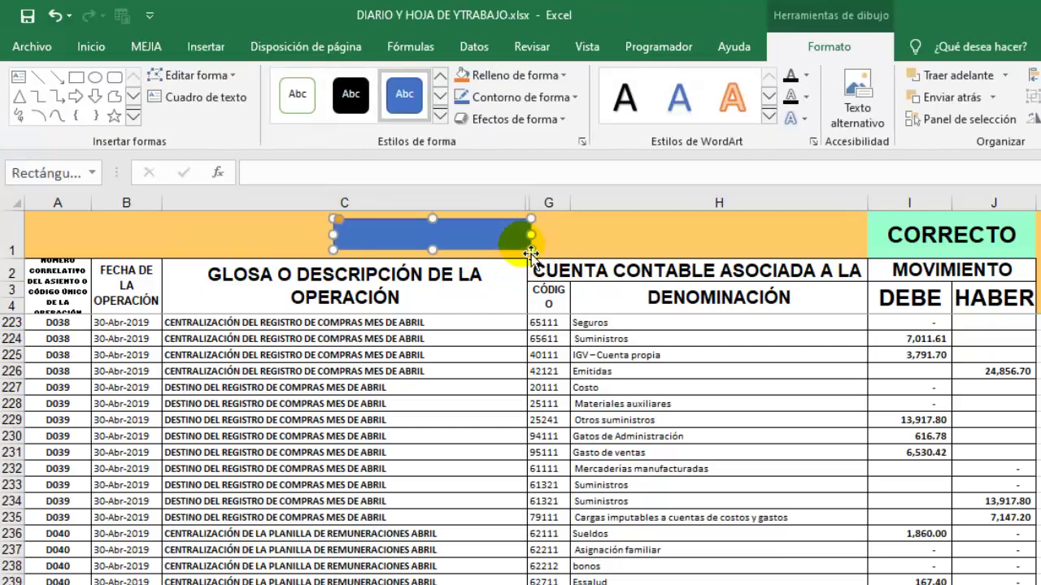
{"action": "type", "text": "ORDENAR CUENTAS"}
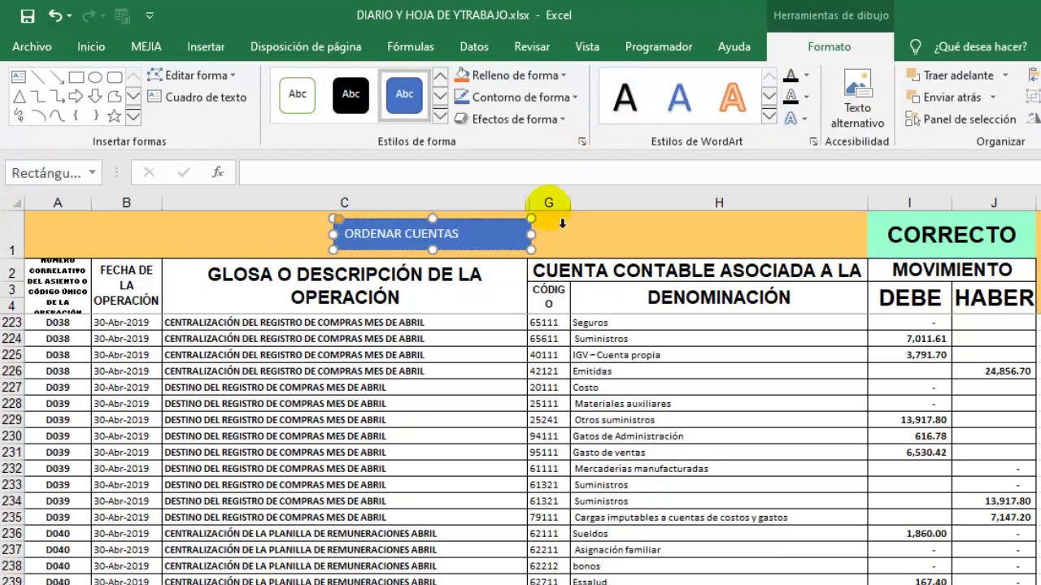
{"action": "left_click_drag", "start_coordinate": [539, 239], "coordinate": [479, 252]}
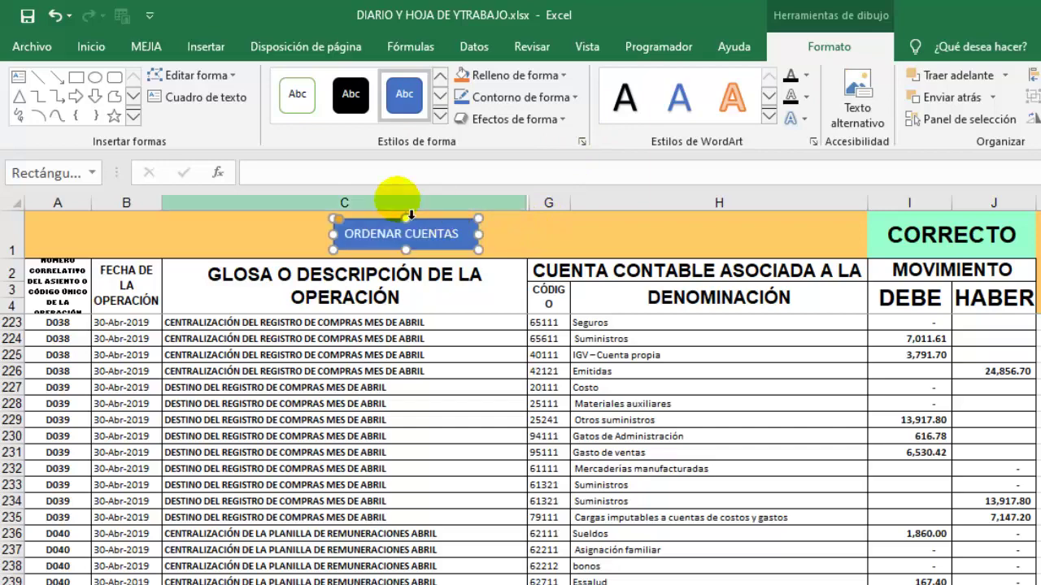
{"action": "left_click", "coordinate": [350, 94]}
{"action": "left_click_drag", "start_coordinate": [437, 231], "coordinate": [375, 230]}
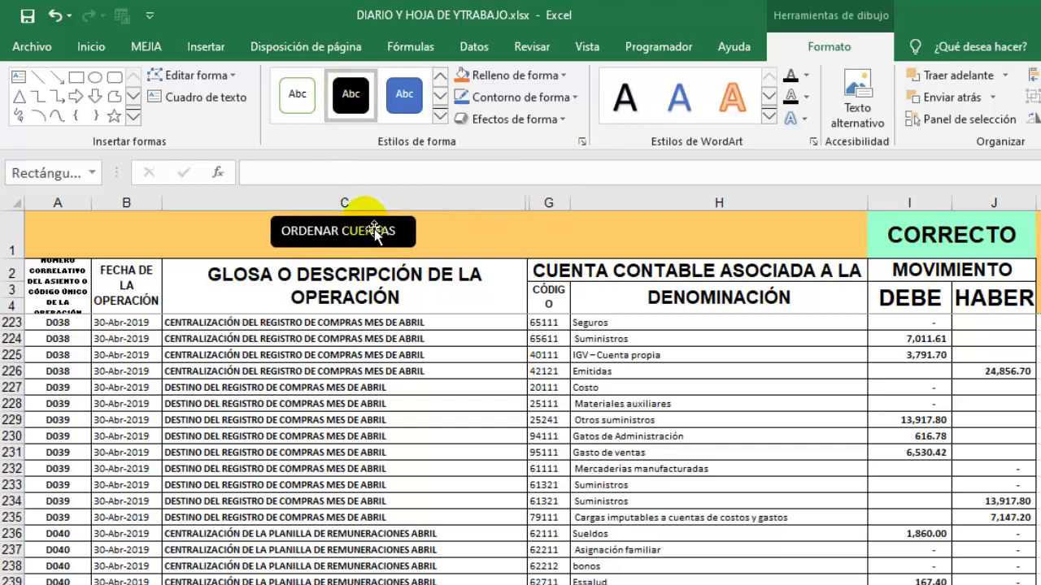
Assign the ORDENAR_CUENTAS macro to the button.
{"action": "right_click", "coordinate": [379, 230]}
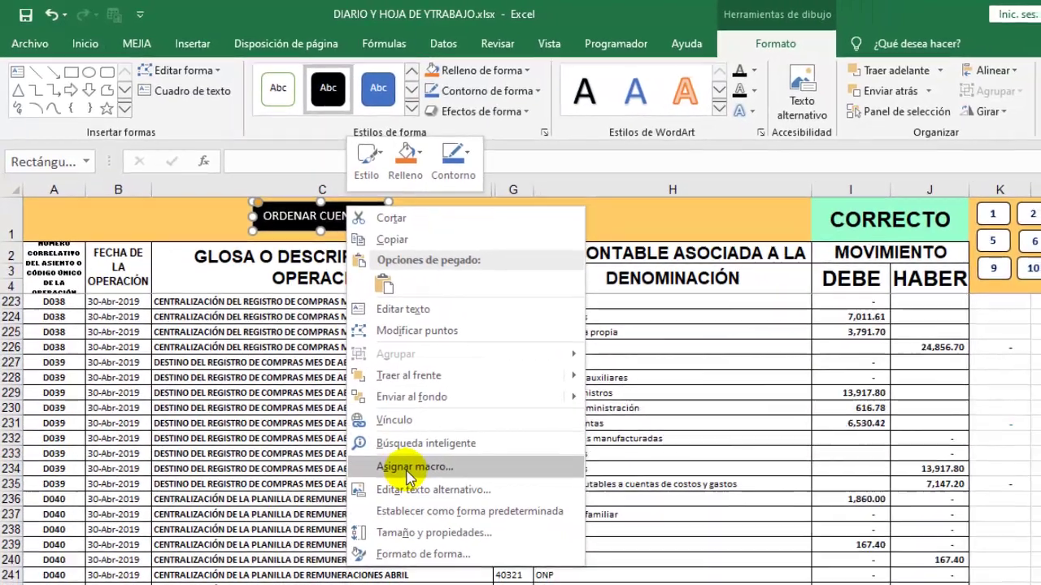
{"action": "left_click", "coordinate": [423, 498]}
{"action": "left_click", "coordinate": [289, 402]}
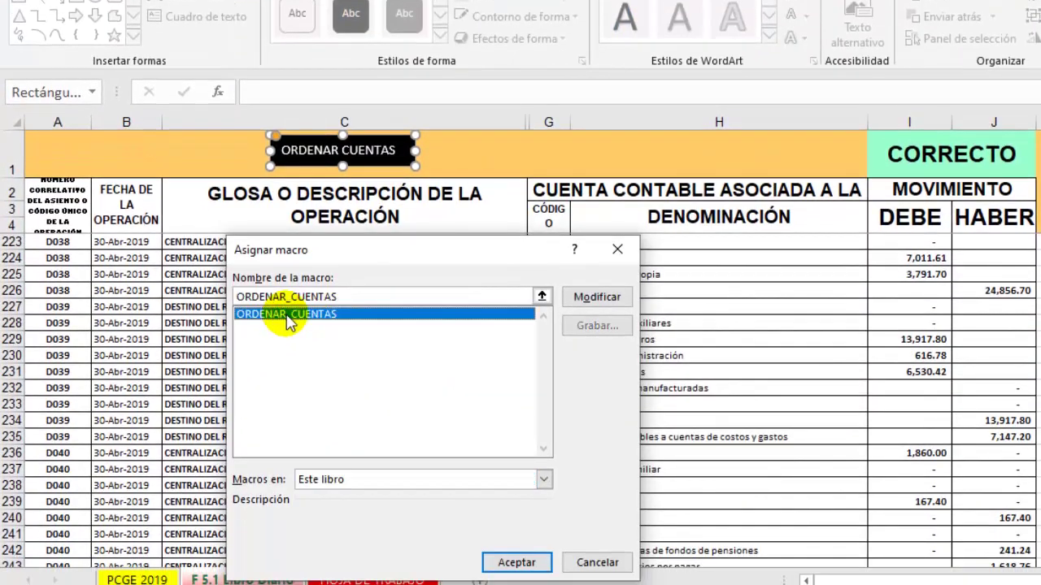
{"action": "left_click", "coordinate": [529, 562]}
Run the ORDENAR_CUENTAS macro from the ORDENAR CUENTAS button.
{"action": "left_click", "coordinate": [470, 313]}
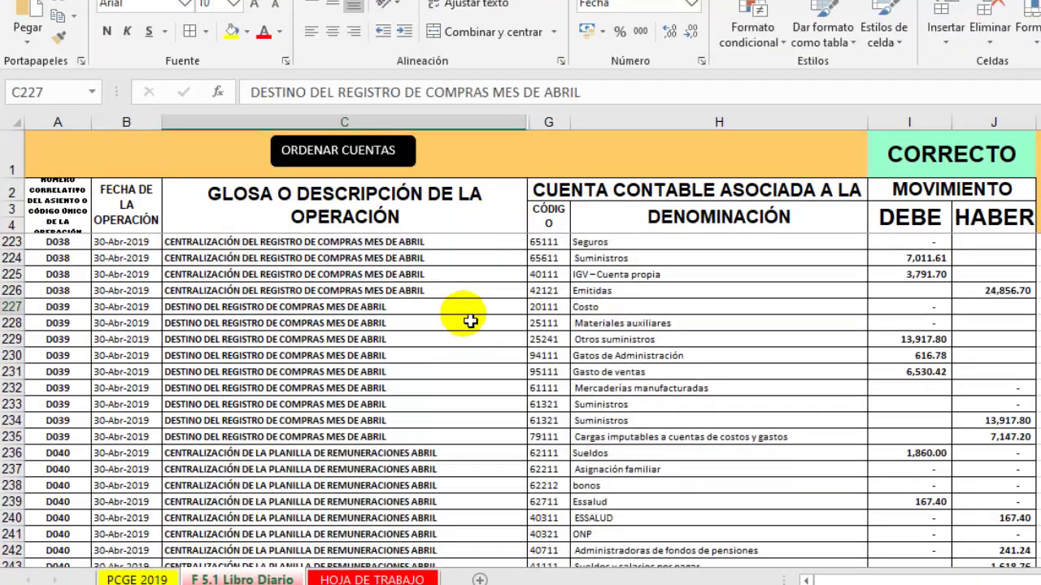
{"action": "scroll", "coordinate": [470, 321], "scroll_direction": "down", "scroll_amount": 4}
{"action": "scroll", "coordinate": [493, 269], "scroll_direction": "down", "scroll_amount": 12}
{"action": "scroll", "coordinate": [500, 255], "scroll_direction": "down", "scroll_amount": 15}
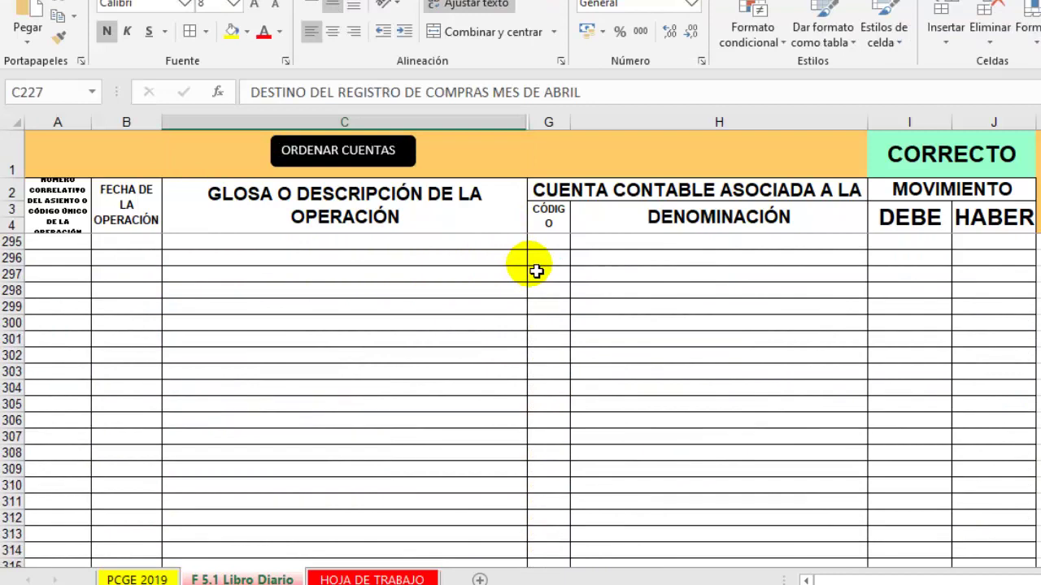
{"action": "scroll", "coordinate": [537, 269], "scroll_direction": "up", "scroll_amount": 3}
{"action": "scroll", "coordinate": [541, 284], "scroll_direction": "up", "scroll_amount": 3}
{"action": "left_click", "coordinate": [552, 309]}
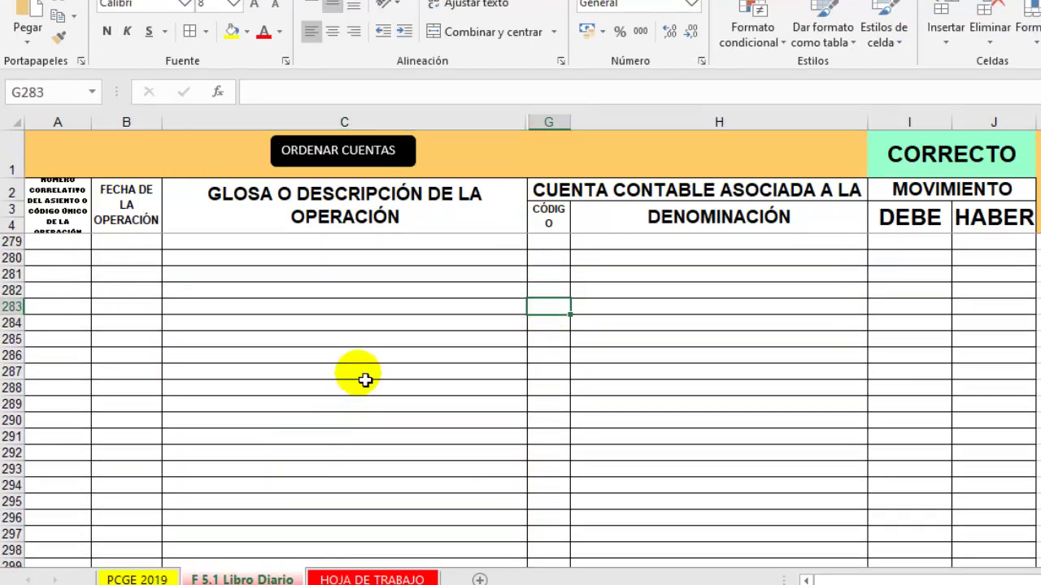
{"action": "scroll", "coordinate": [393, 300], "scroll_direction": "up", "scroll_amount": 13}
{"action": "scroll", "coordinate": [382, 268], "scroll_direction": "up", "scroll_amount": 7}
{"action": "scroll", "coordinate": [372, 212], "scroll_direction": "up", "scroll_amount": 7}
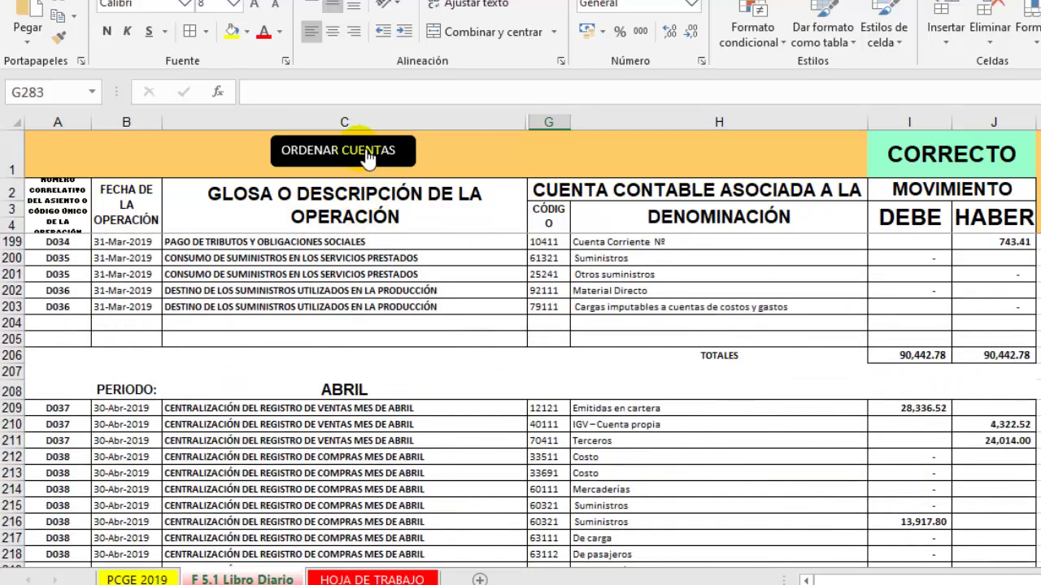
{"action": "left_click", "coordinate": [373, 163]}
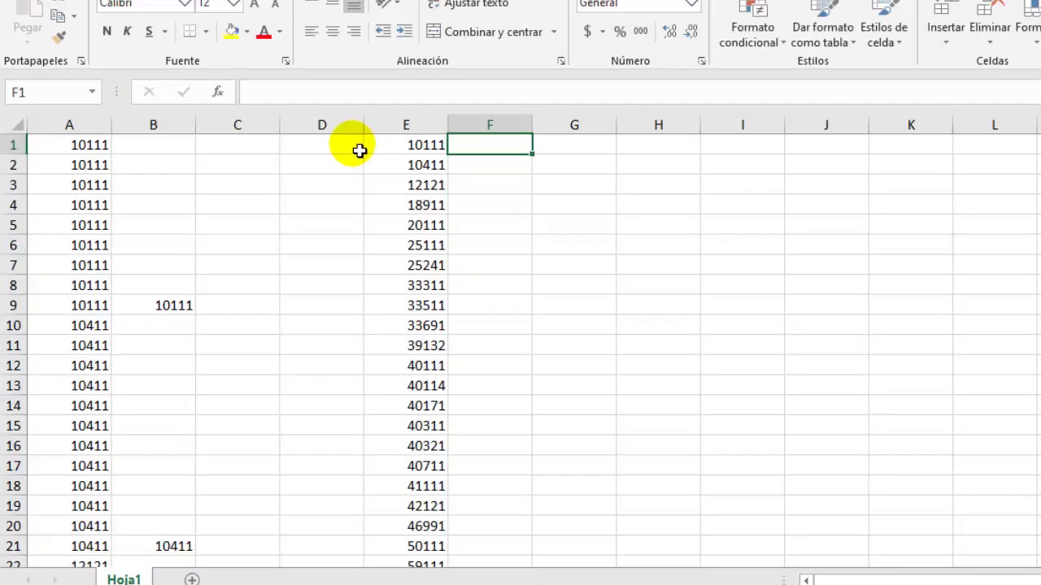
Copy the sorted account codes in column E down to 95111 and return to the DIARIO workbook.
{"action": "scroll", "coordinate": [543, 204], "scroll_direction": "down", "scroll_amount": 4}
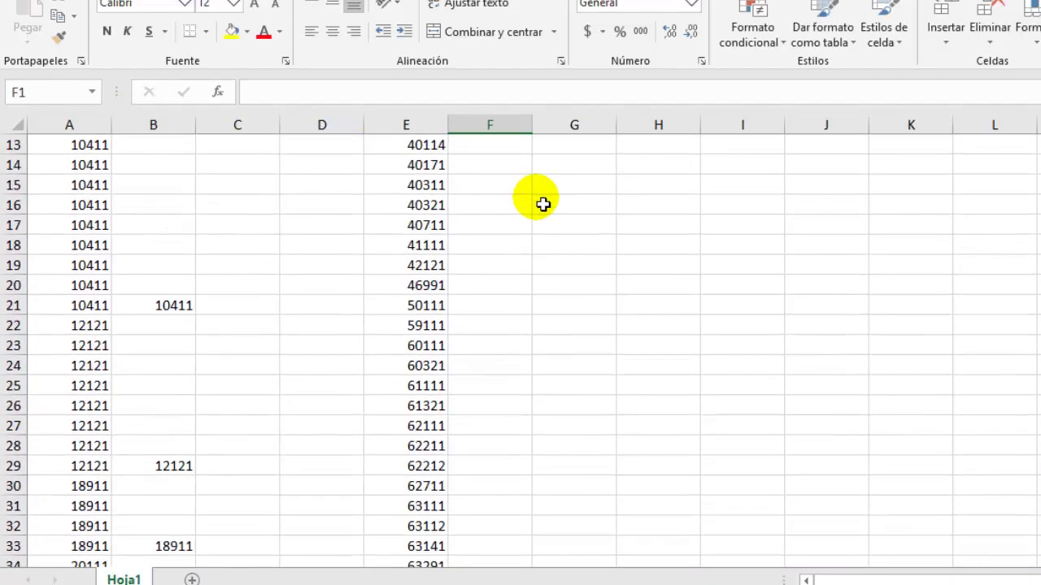
{"action": "scroll", "coordinate": [543, 204], "scroll_direction": "down", "scroll_amount": 5}
{"action": "scroll", "coordinate": [543, 204], "scroll_direction": "up", "scroll_amount": 3}
{"action": "scroll", "coordinate": [472, 199], "scroll_direction": "up", "scroll_amount": 7}
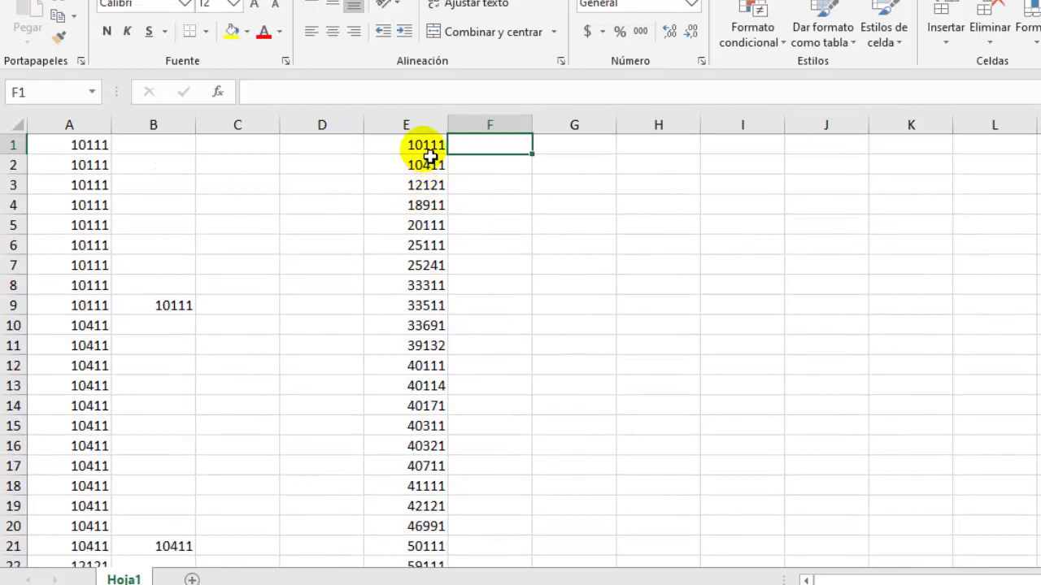
{"action": "left_click_drag", "start_coordinate": [429, 153], "coordinate": [446, 571]}
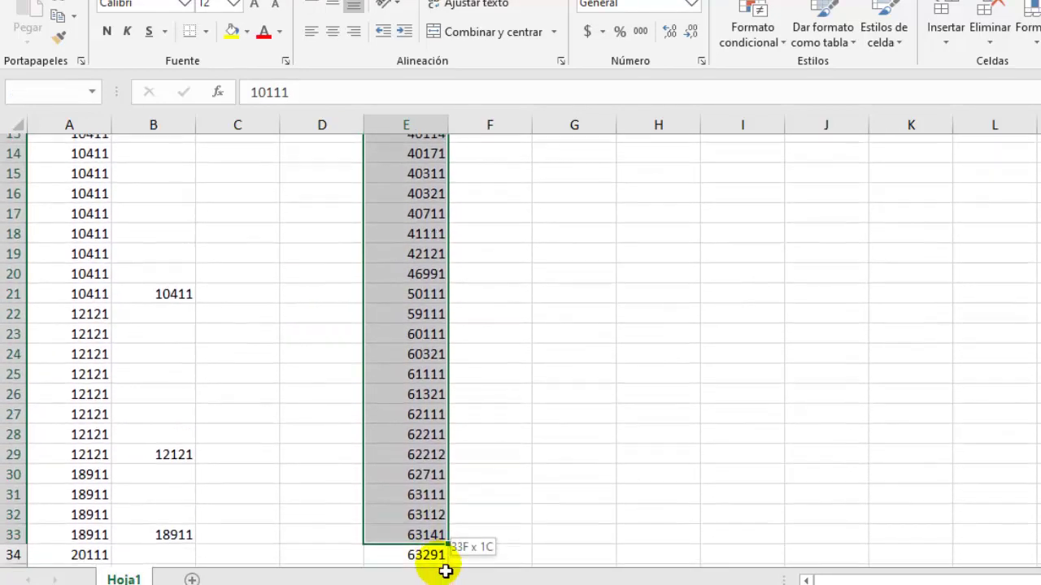
{"action": "left_click_drag", "start_coordinate": [445, 572], "coordinate": [442, 417]}
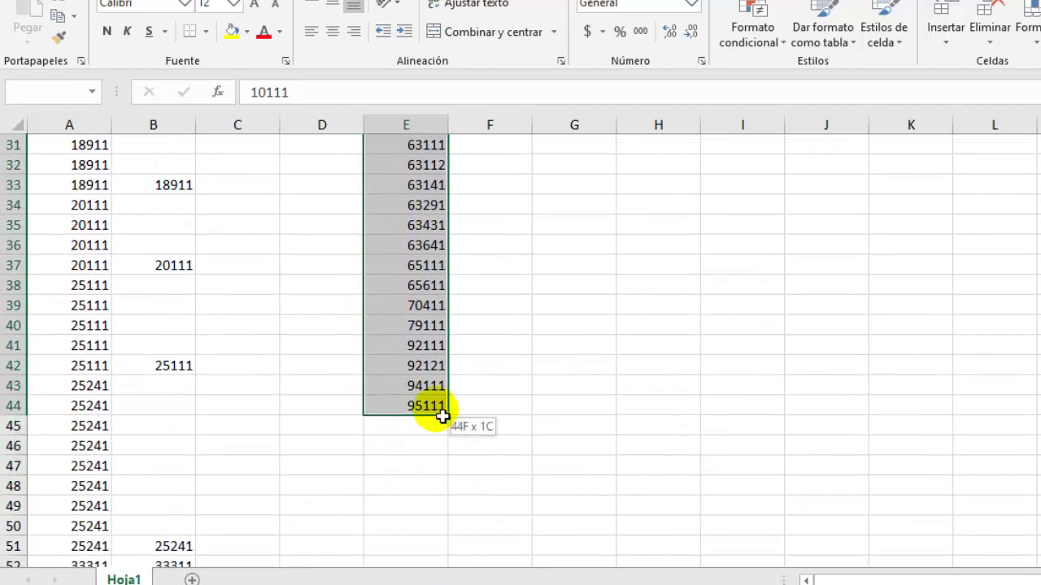
{"action": "key", "text": "ctrl+c"}
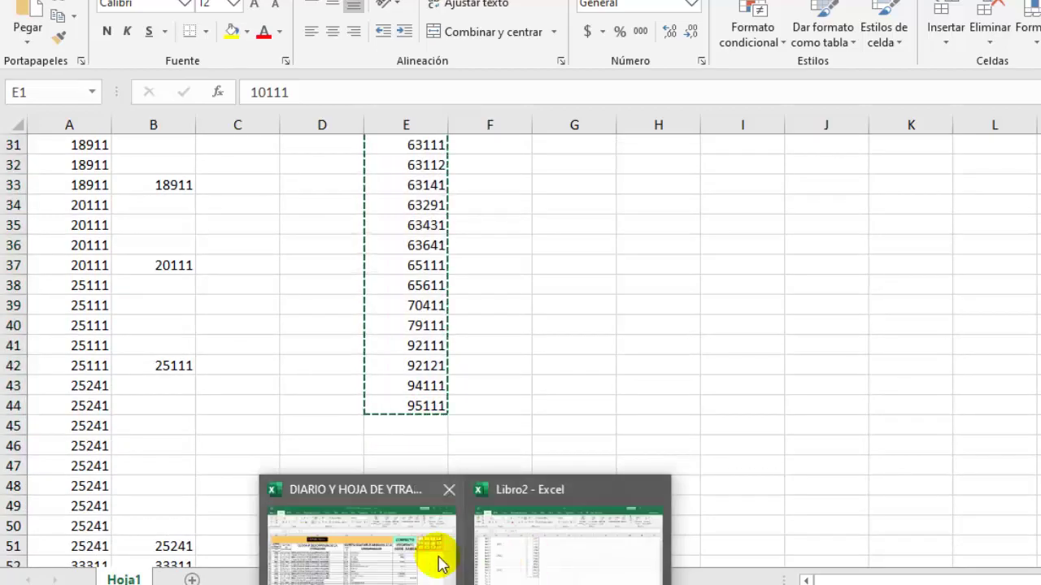
{"action": "left_click", "coordinate": [442, 558]}
On HOJA DE TRABAJO, delete rows 51–52 so the list ends at 95111 Gasto de ventas.
{"action": "left_click", "coordinate": [372, 579]}
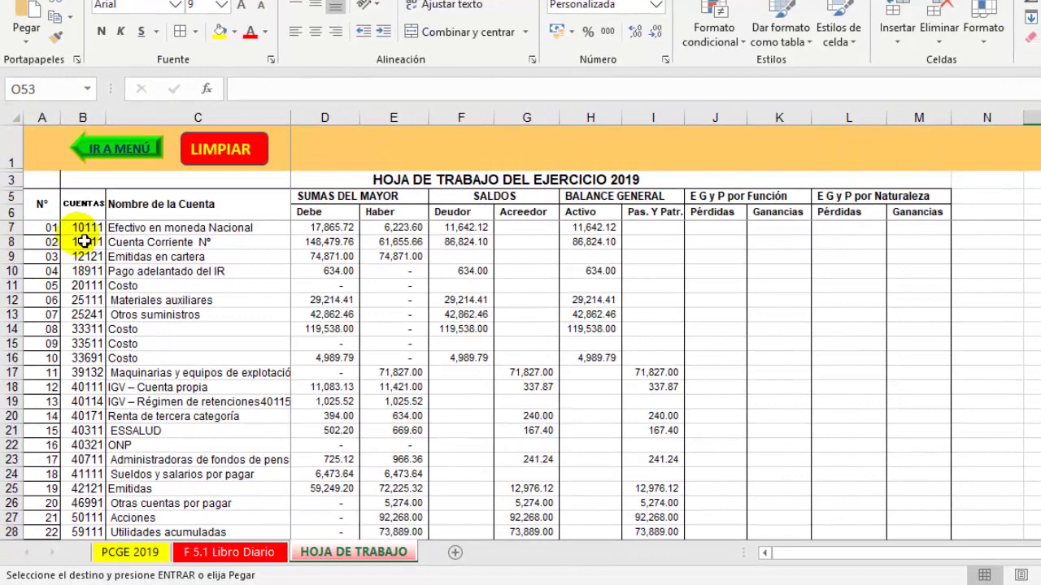
{"action": "left_click", "coordinate": [85, 232]}
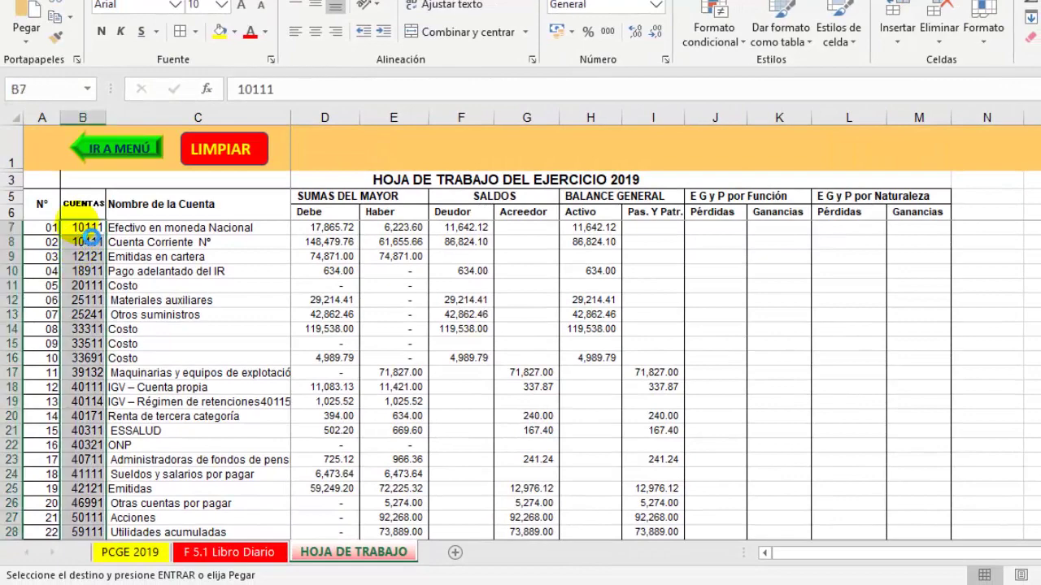
{"action": "scroll", "coordinate": [94, 285], "scroll_direction": "down", "scroll_amount": 5}
{"action": "scroll", "coordinate": [89, 317], "scroll_direction": "down", "scroll_amount": 4}
{"action": "scroll", "coordinate": [54, 407], "scroll_direction": "down", "scroll_amount": 1}
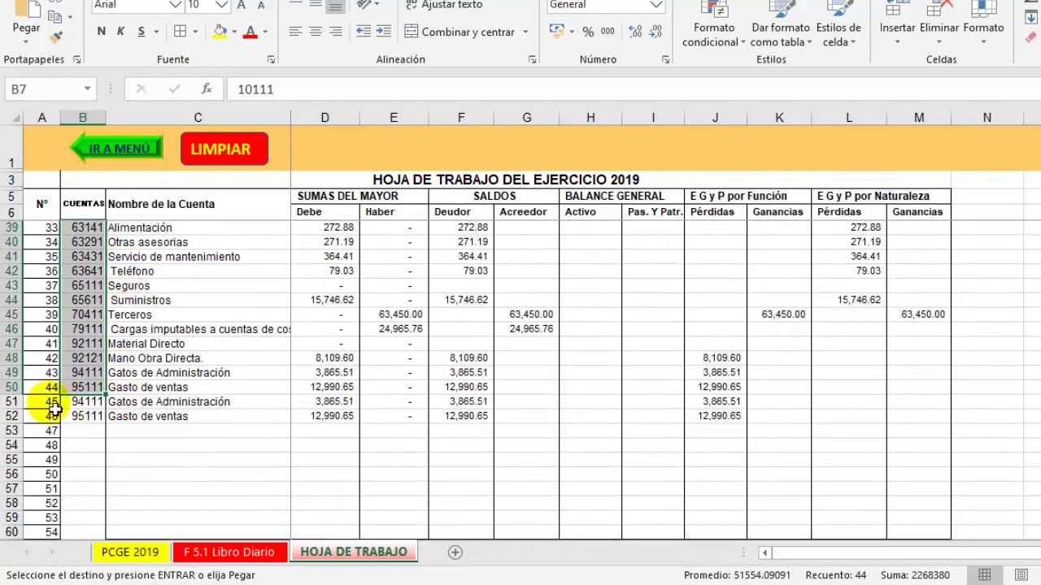
{"action": "left_click_drag", "start_coordinate": [15, 407], "coordinate": [14, 426]}
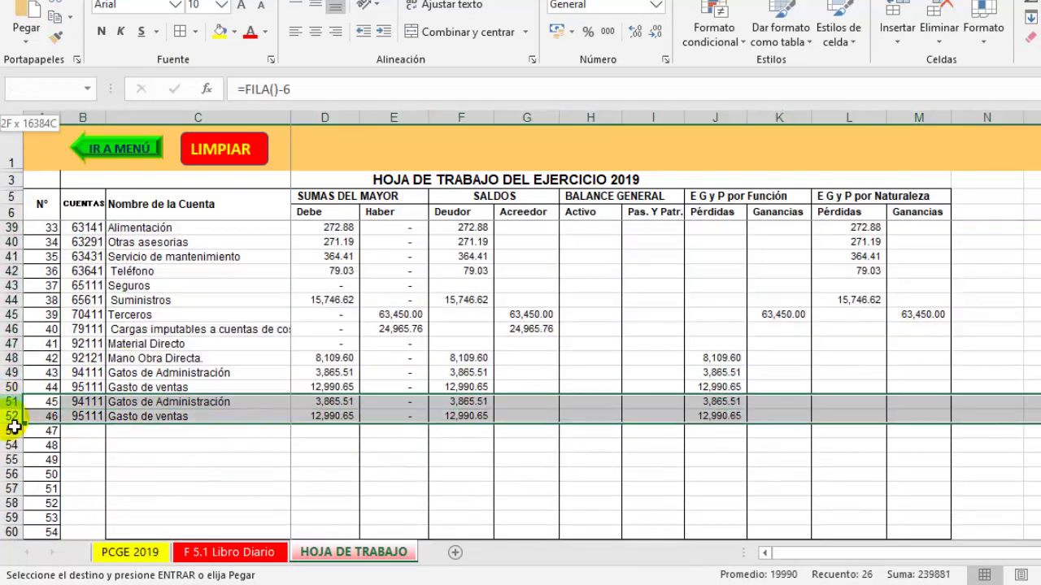
{"action": "right_click", "coordinate": [14, 420]}
{"action": "left_click", "coordinate": [51, 291]}
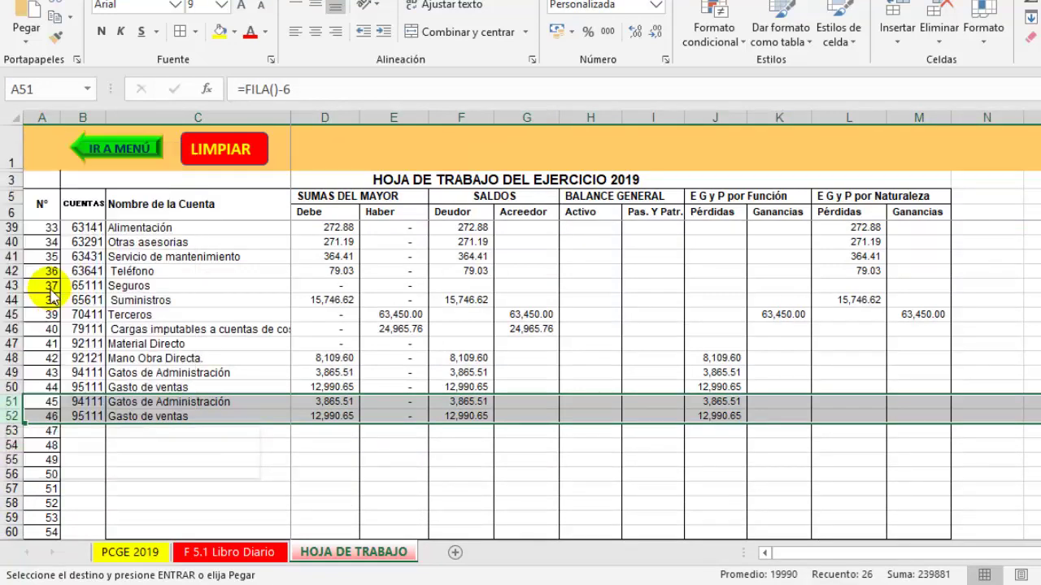
{"action": "scroll", "coordinate": [662, 279], "scroll_direction": "down", "scroll_amount": 2}
{"action": "scroll", "coordinate": [674, 330], "scroll_direction": "down", "scroll_amount": 2}
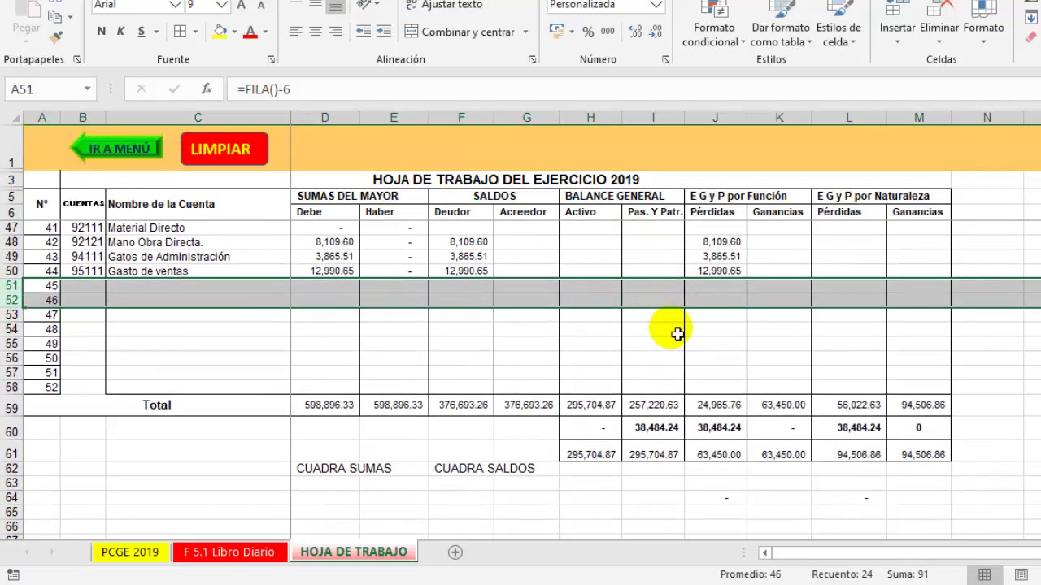
{"action": "left_click", "coordinate": [733, 487]}
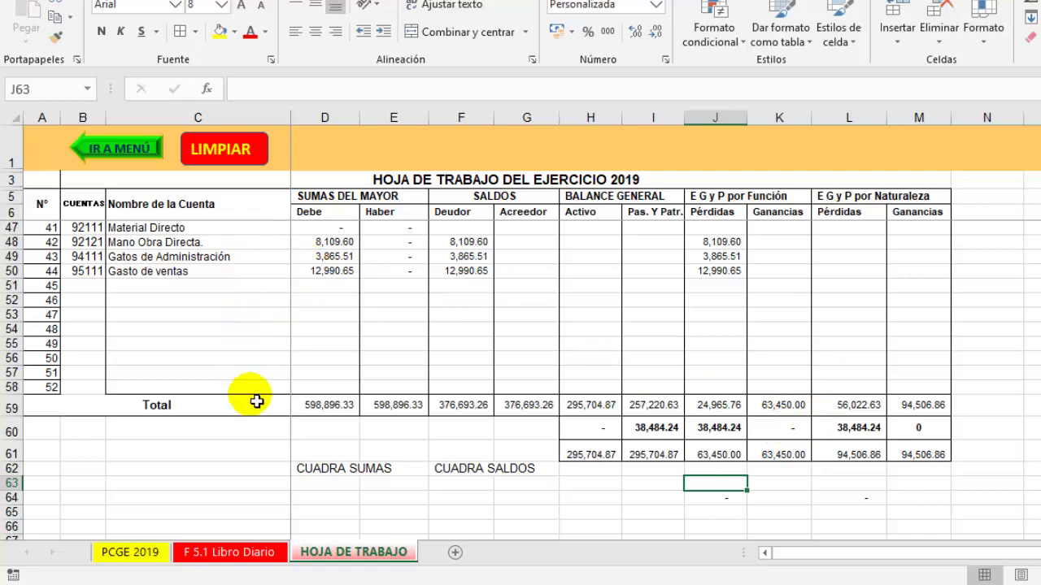
Review the F 5.1 Libro Diario sheet, then go back to HOJA DE TRABAJO.
{"action": "left_click", "coordinate": [230, 552]}
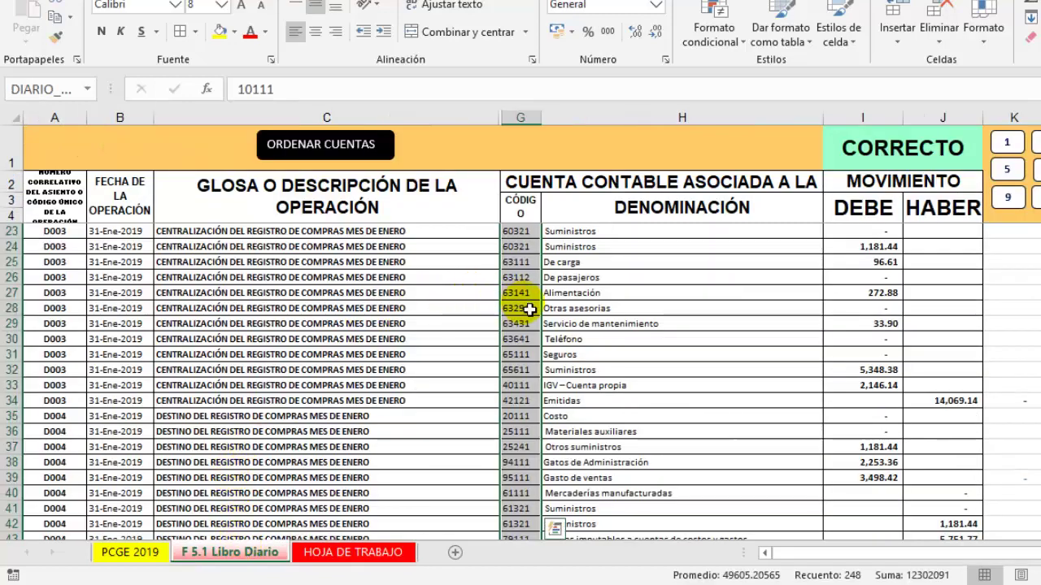
{"action": "scroll", "coordinate": [529, 309], "scroll_direction": "up", "scroll_amount": 4}
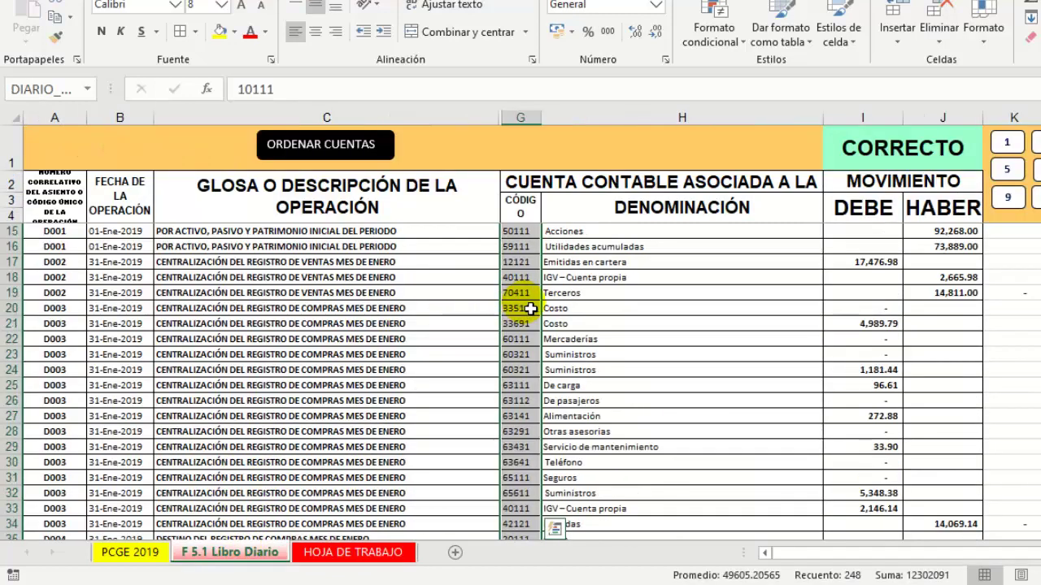
{"action": "scroll", "coordinate": [529, 309], "scroll_direction": "up", "scroll_amount": 2}
{"action": "key", "text": "ctrl+Page_Down"}
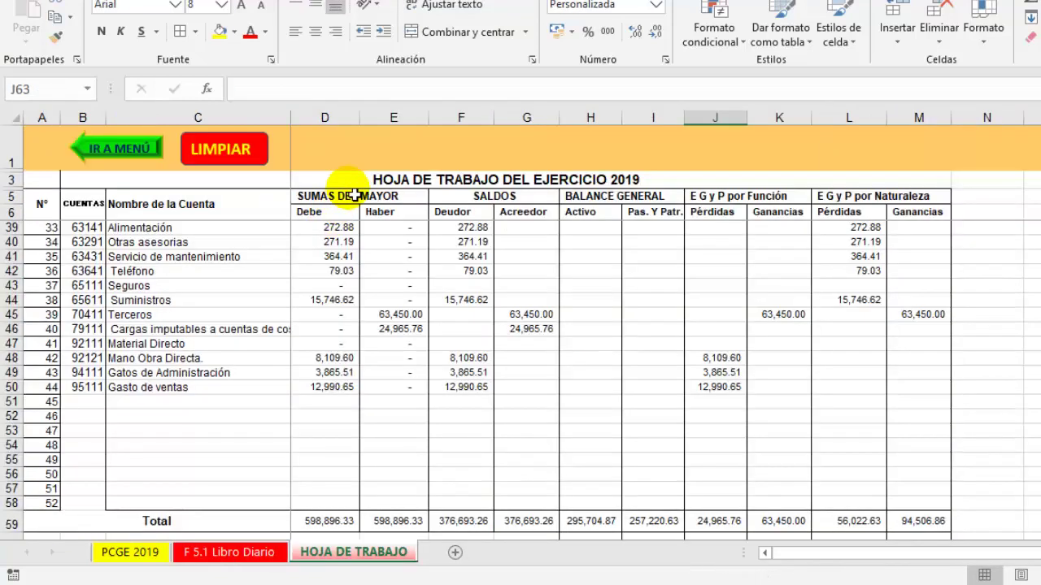